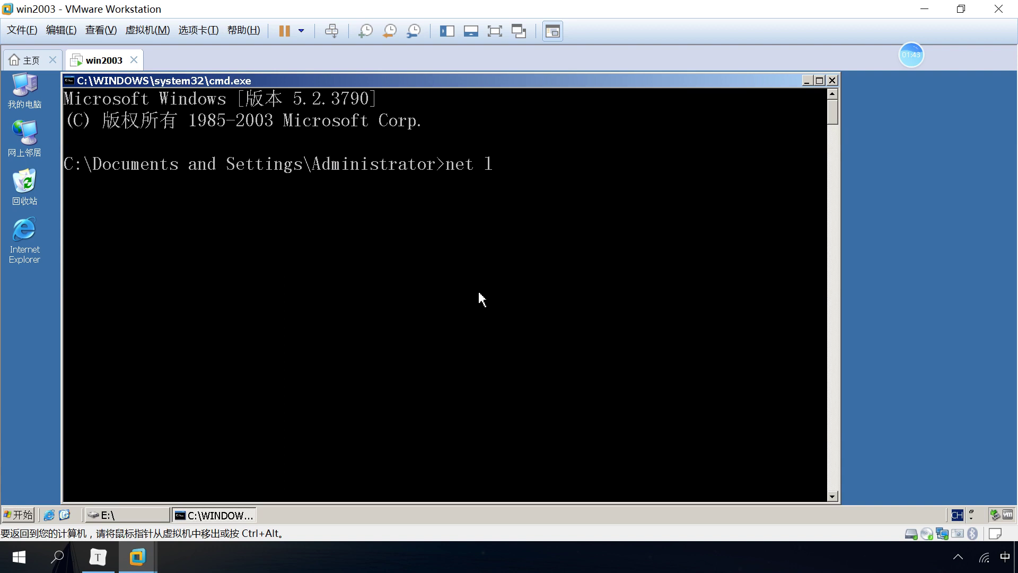
Step: Create the local group cwz from the command line with net localgroup cwz /add, after trying the name cw
text(oup cw /add)
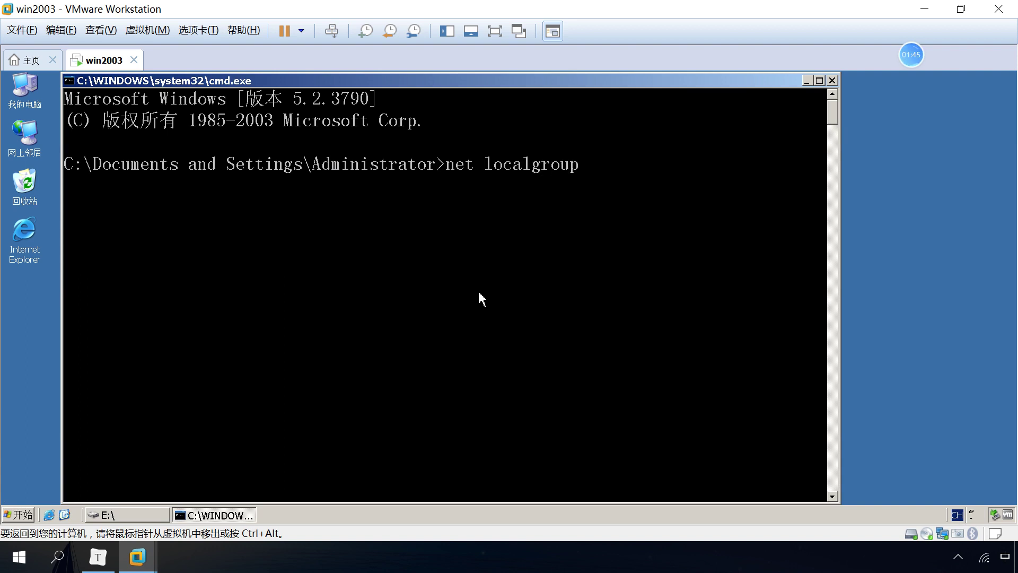
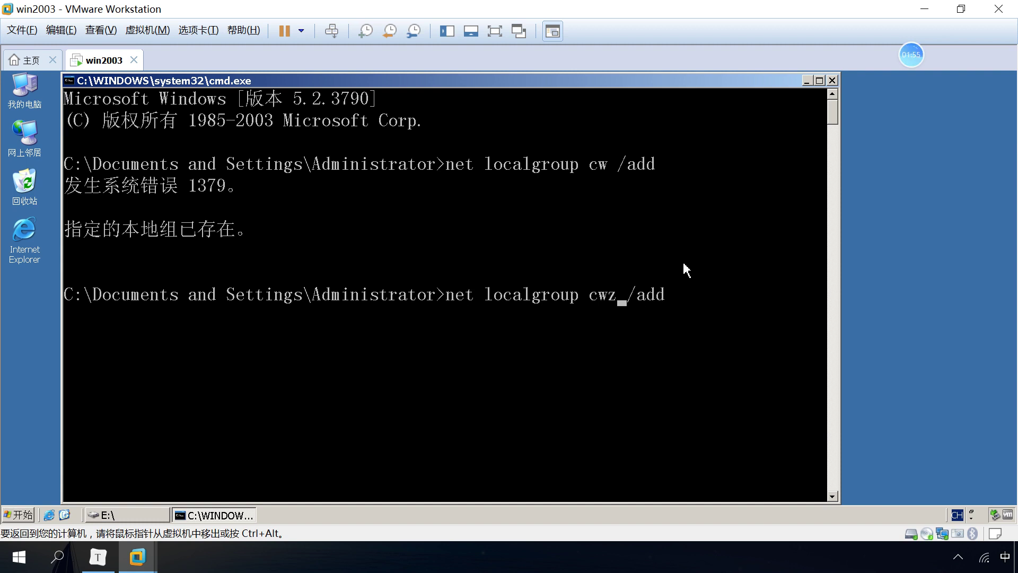
key(Return)
right_click(599, 328)
click(615, 336)
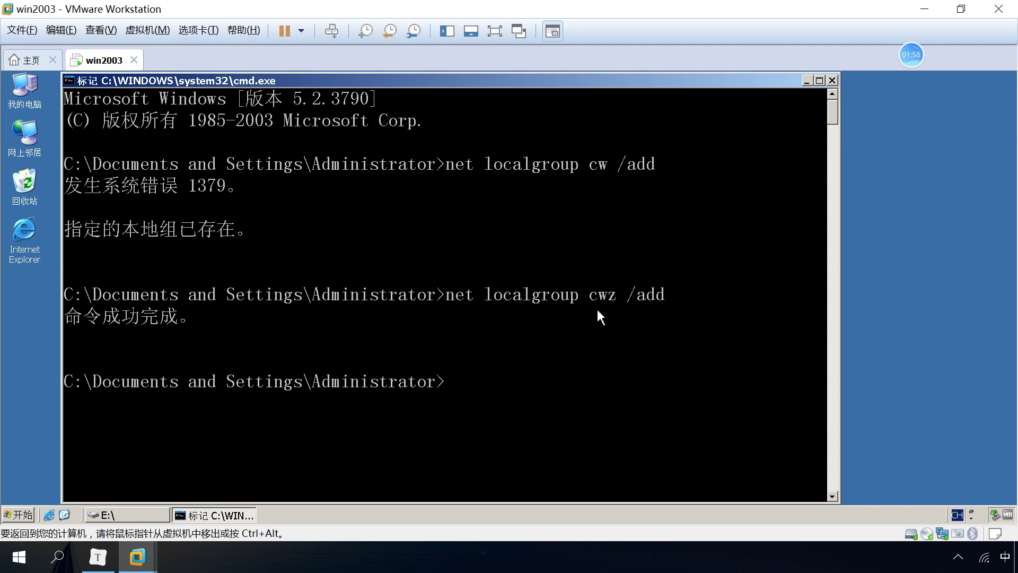
drag(589, 295, 620, 297)
key(Return)
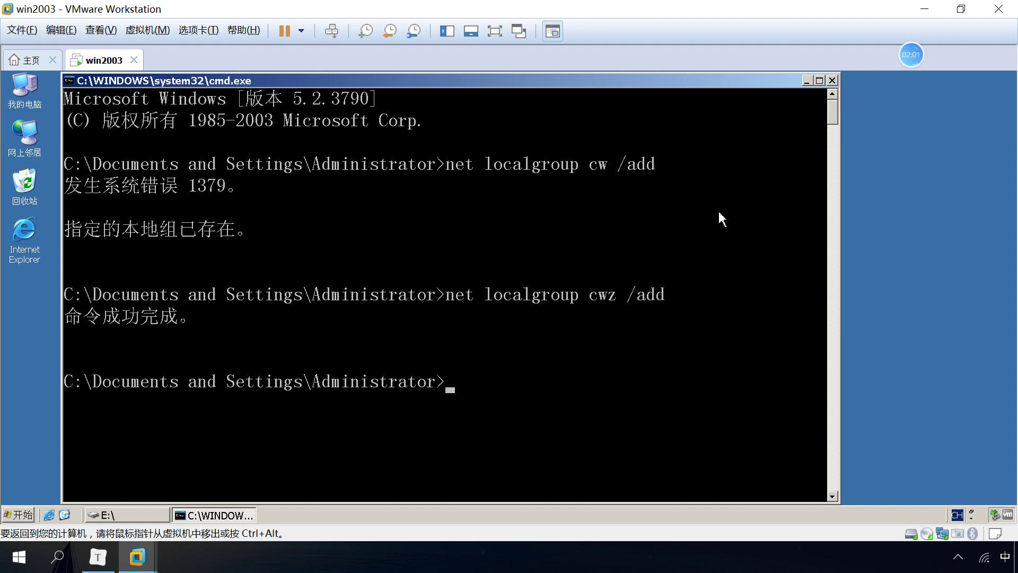
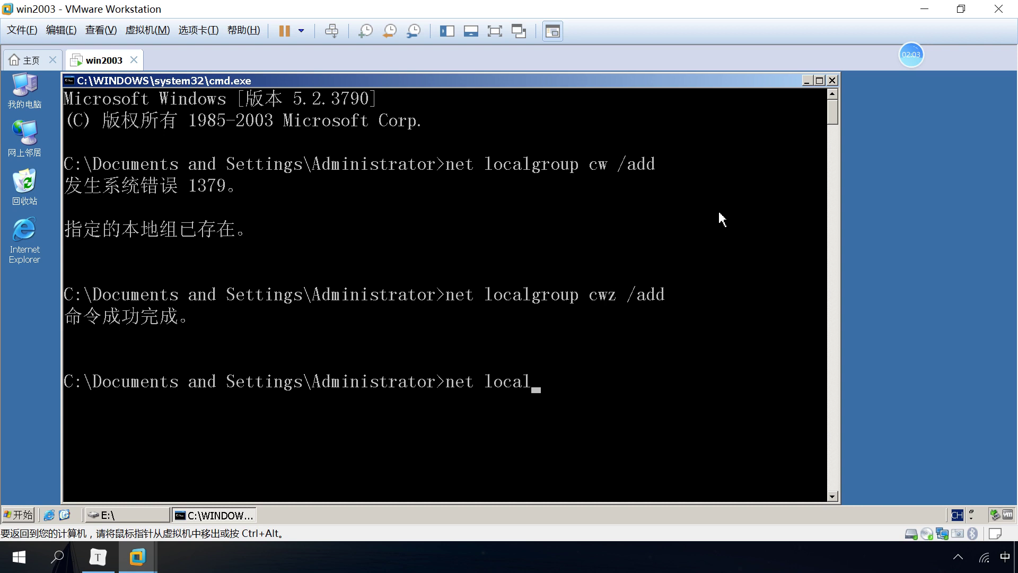
Step: Add user a to the local group with the command net localgroup cwz a /add and review the commands entered
text(z a)
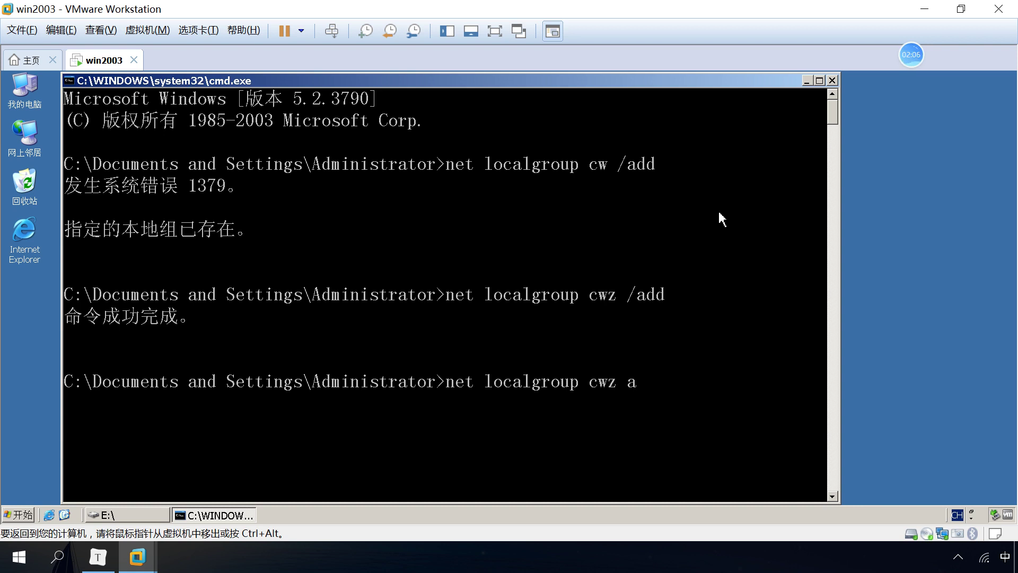
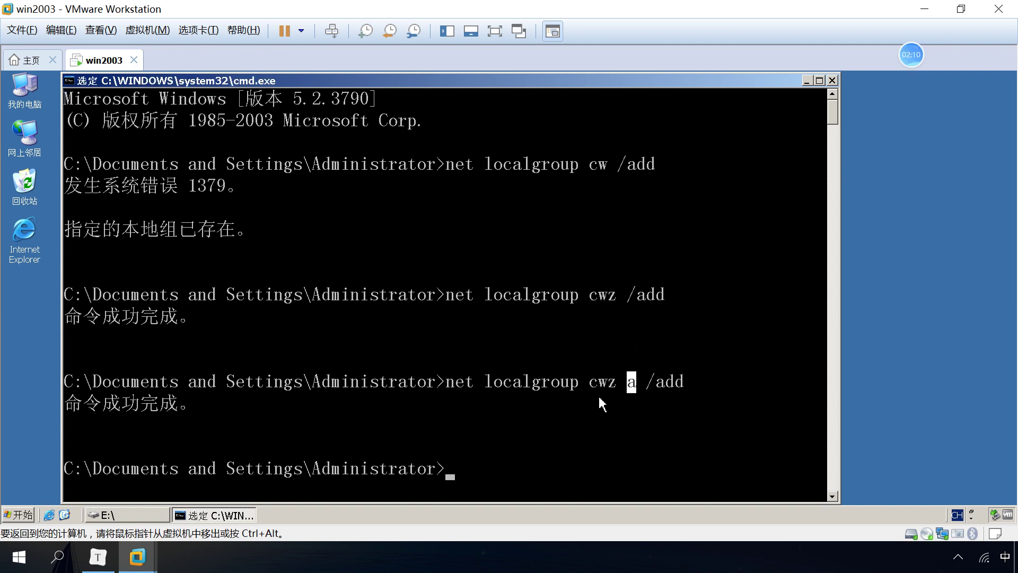
drag(593, 389, 616, 389)
drag(439, 295, 666, 303)
drag(447, 391, 692, 391)
click(583, 342)
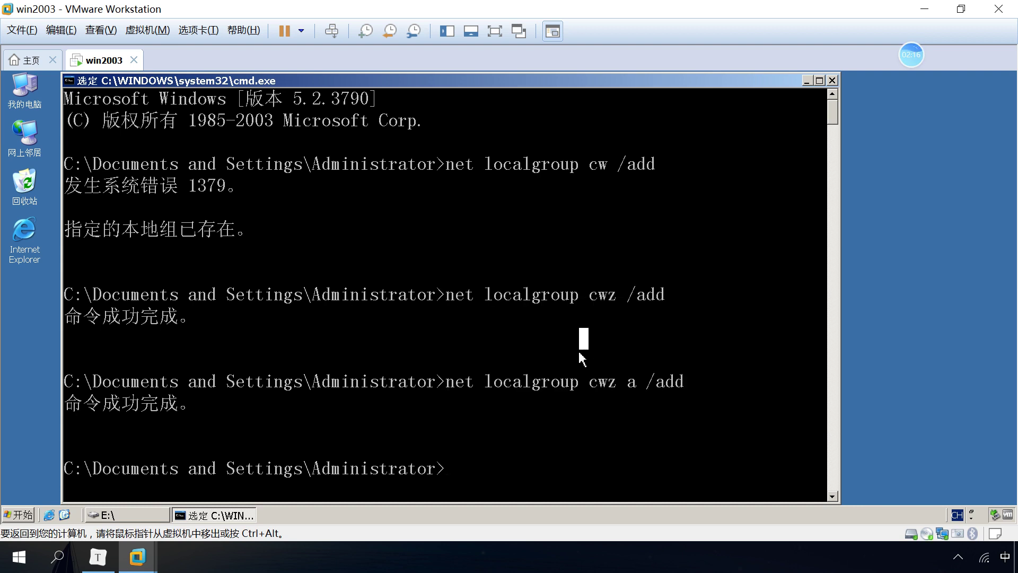
key(Escape)
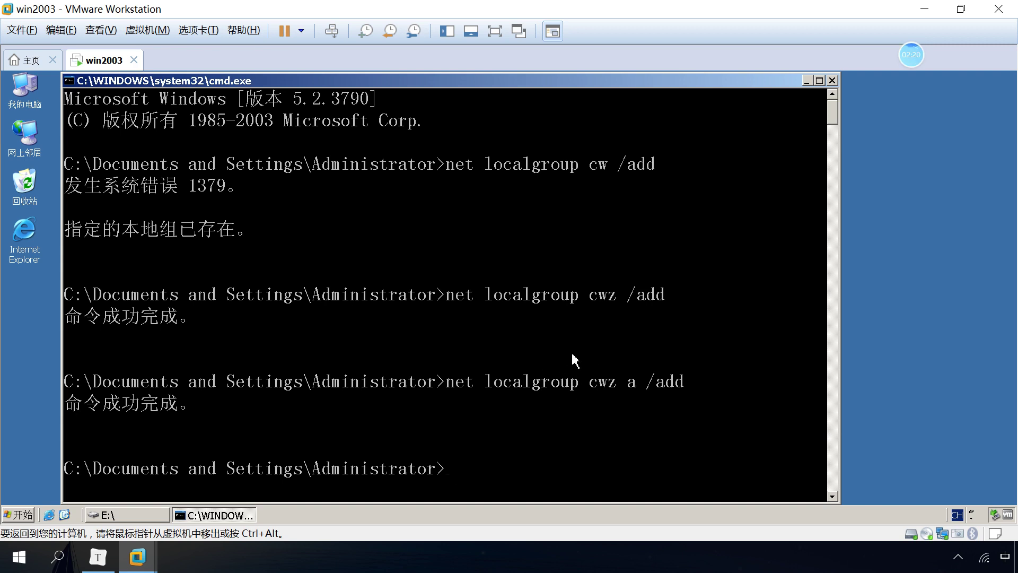
scroll(583, 437, down, 1)
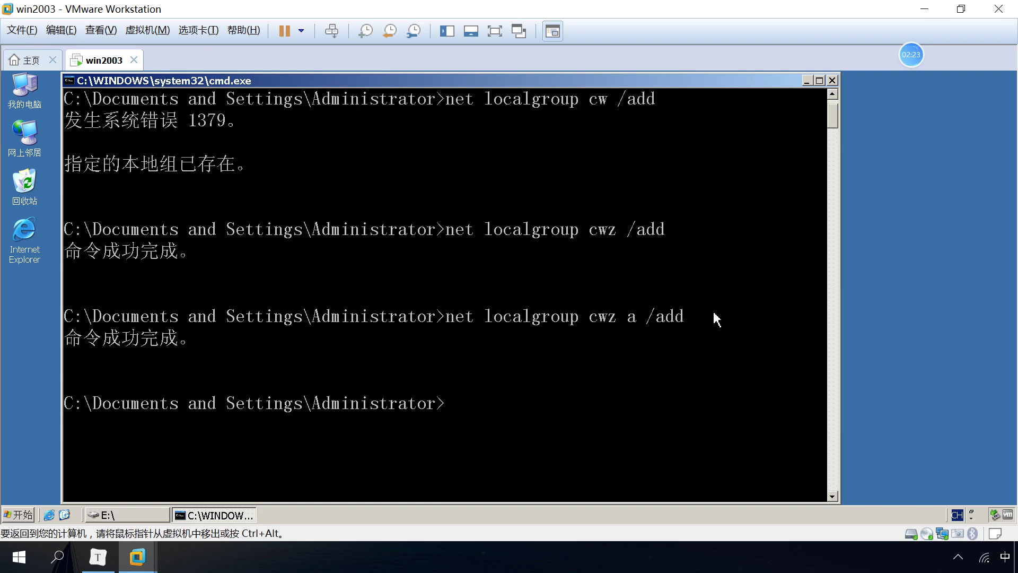
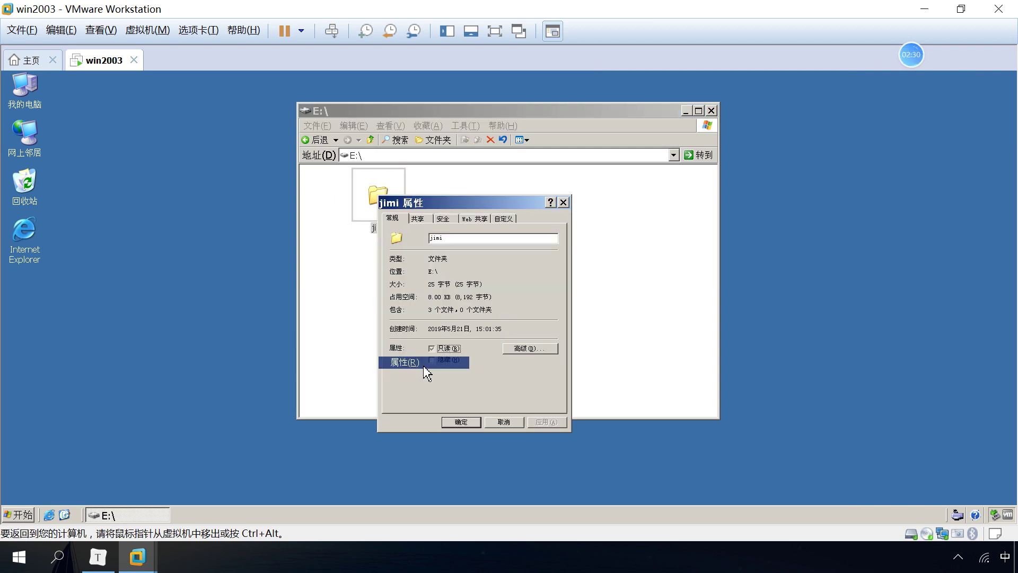
Step: Remove users a and b from the security permissions of the jimi folder
drag(468, 209, 503, 188)
click(479, 199)
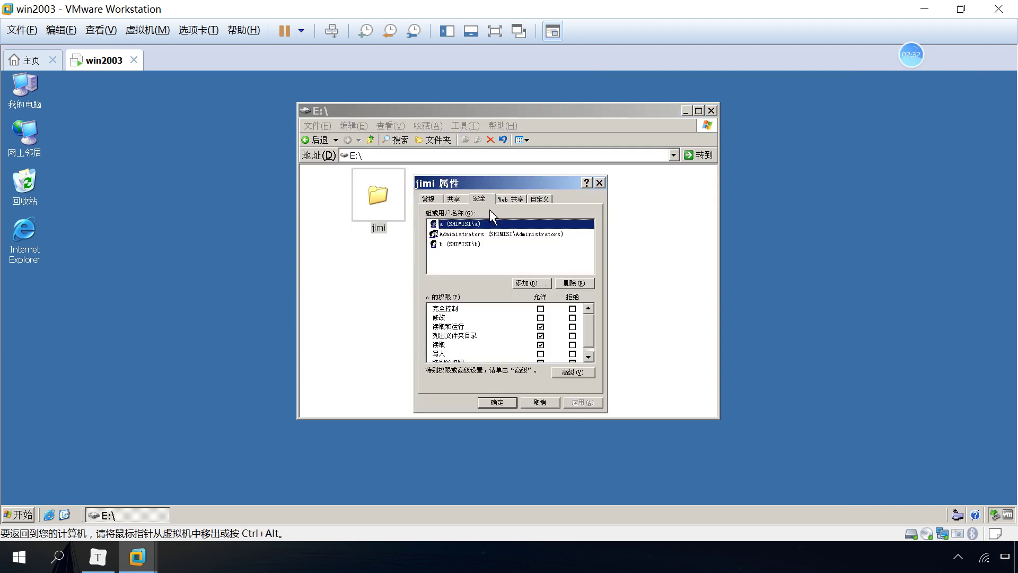
click(583, 284)
click(466, 234)
click(578, 283)
click(483, 260)
click(482, 225)
click(489, 264)
Step: Add the group cwz to the jimi folder's security permissions
click(531, 283)
text(cwz)
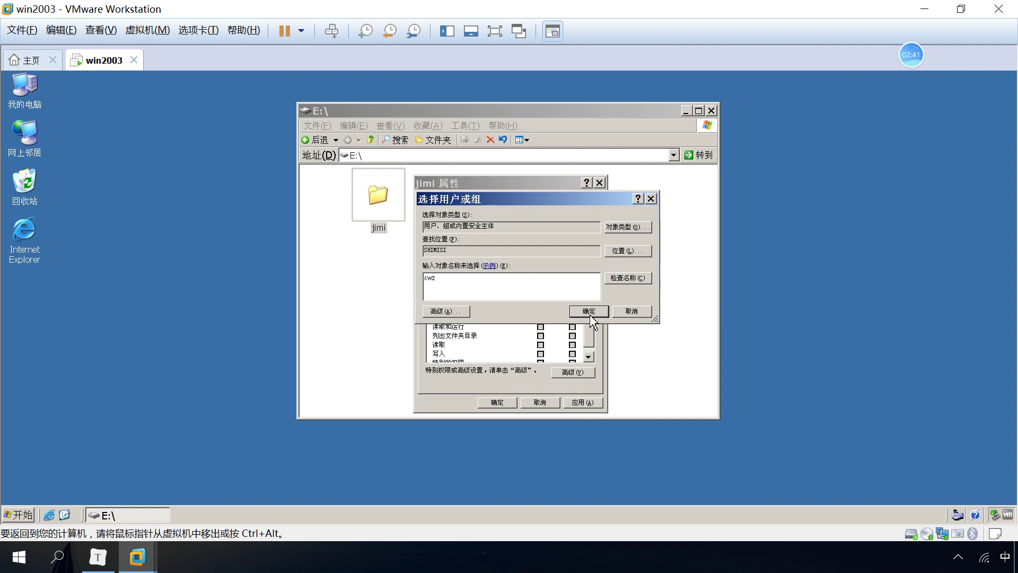
click(590, 311)
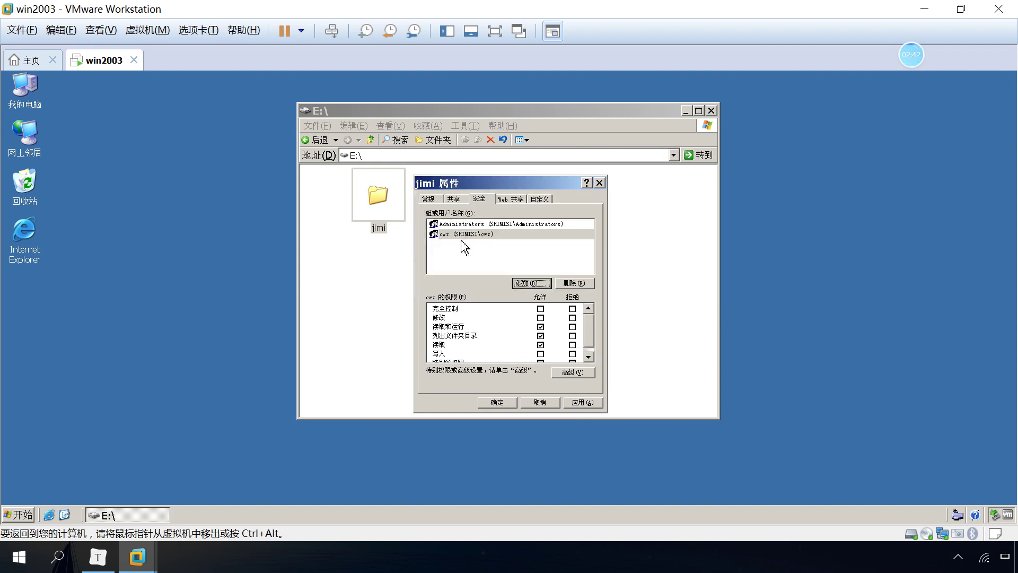
drag(451, 186, 462, 158)
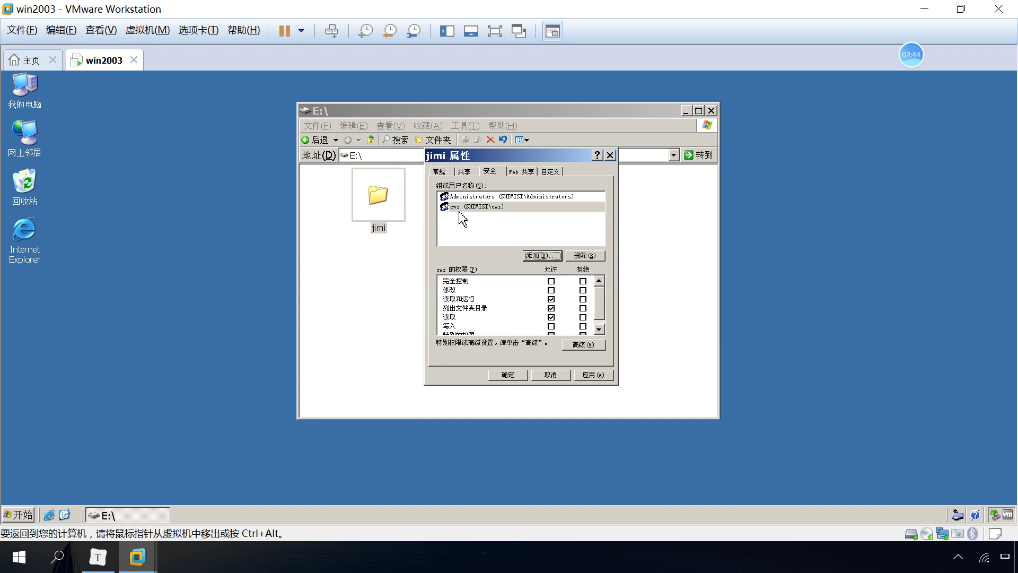
Step: Review the permissions allowed to the cwz group on the jimi folder and accept the security changes
click(459, 210)
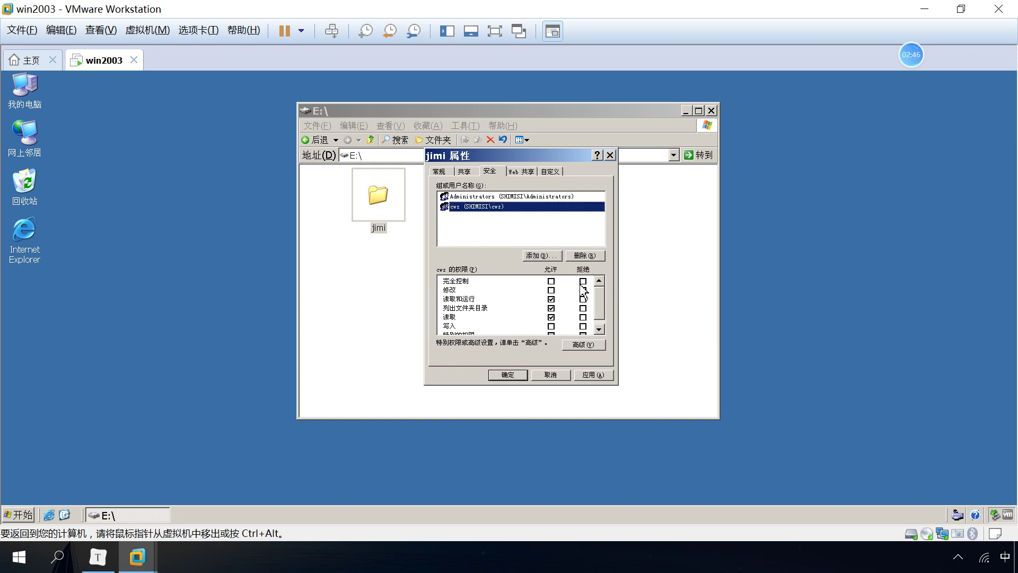
scroll(604, 311, down, 1)
click(457, 303)
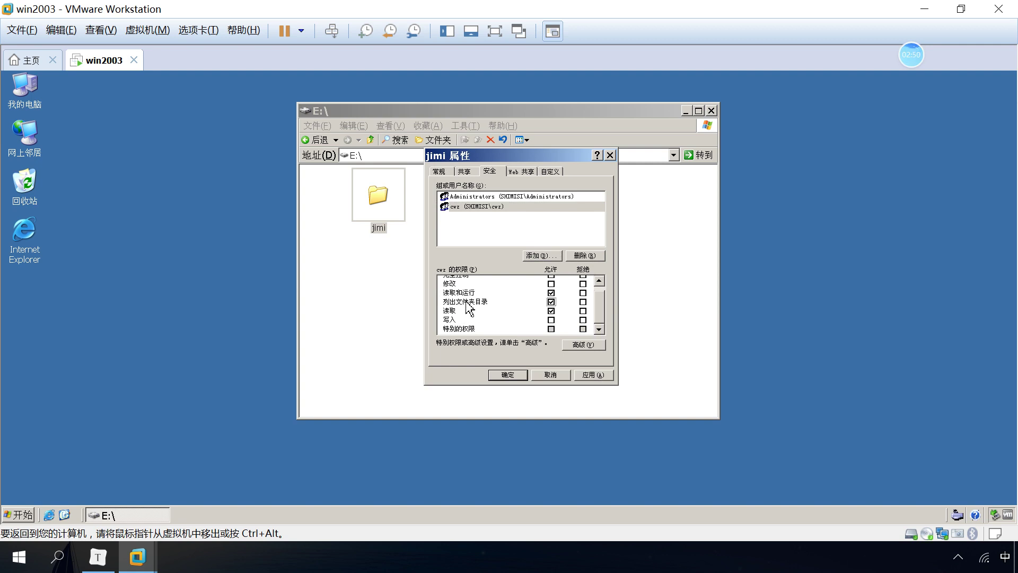
click(482, 221)
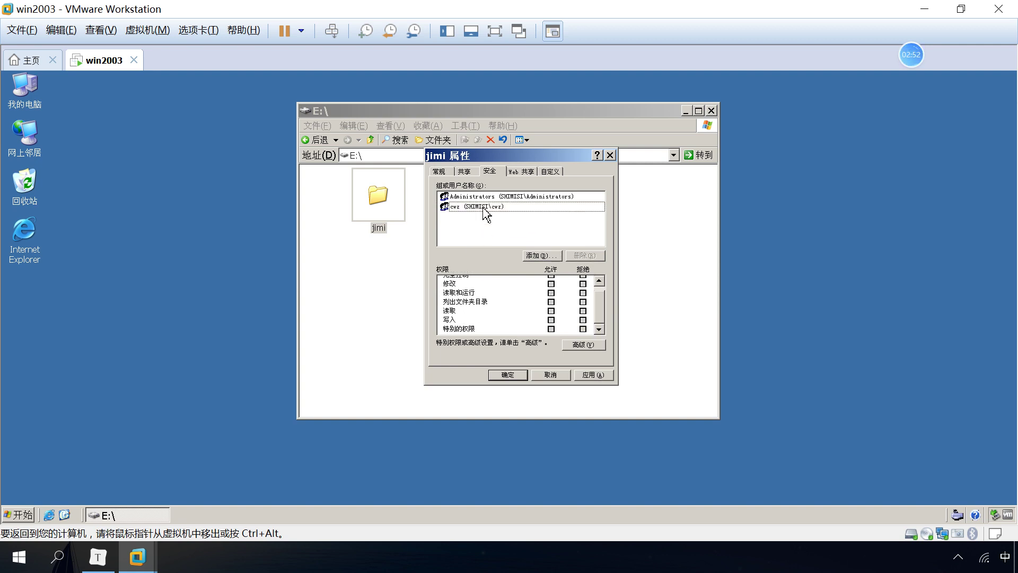
click(484, 208)
click(484, 237)
click(465, 211)
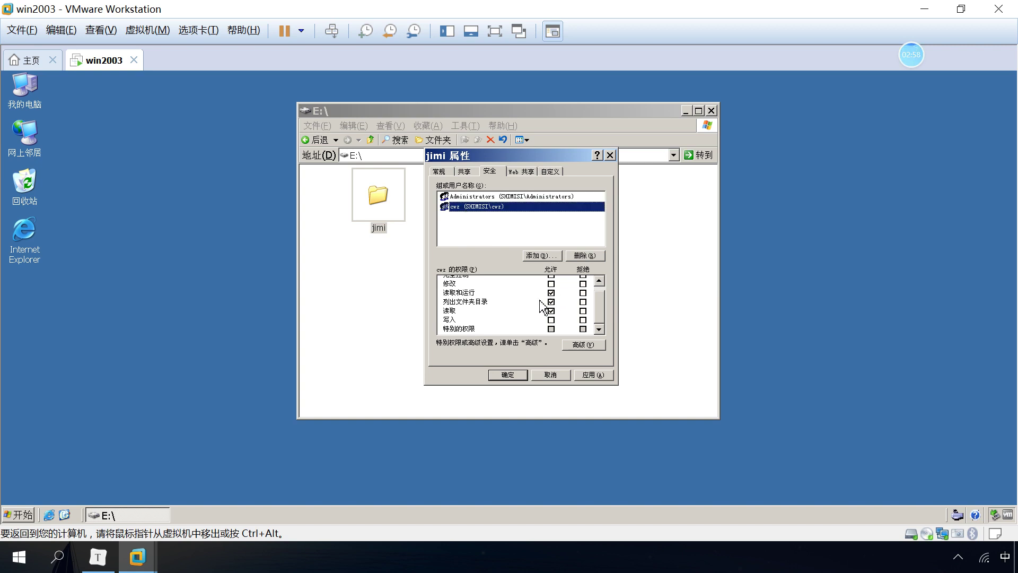
click(514, 376)
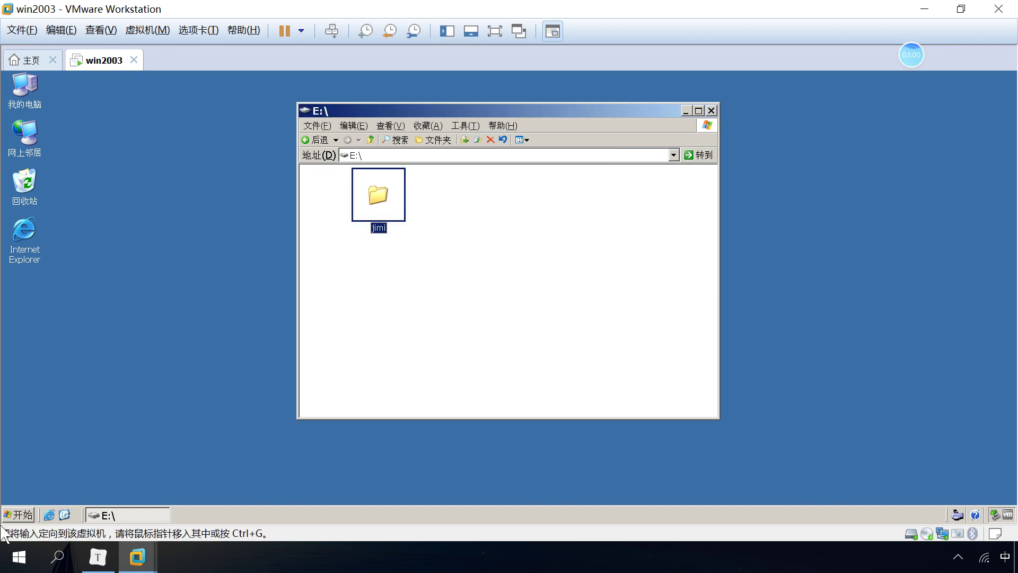
Step: Log off the current Windows Server 2003 session
click(20, 514)
click(135, 500)
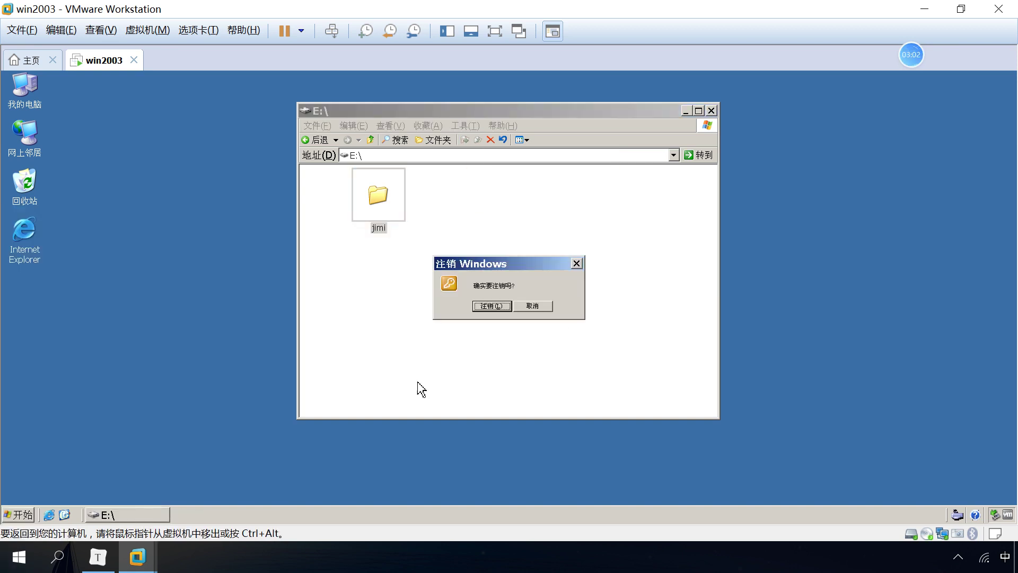
click(492, 306)
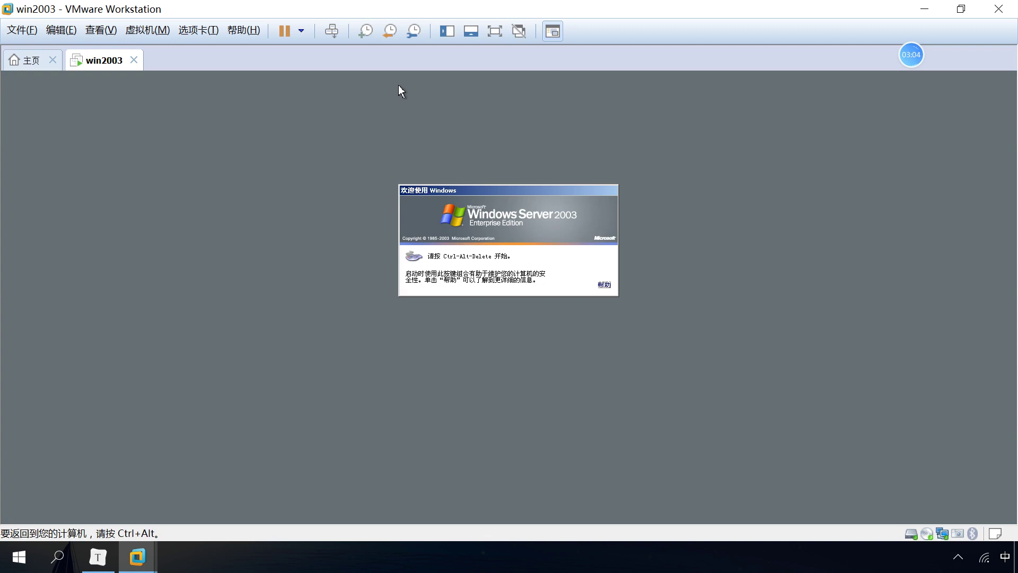
Step: Log on to Windows as user a, entering the account password
click(332, 31)
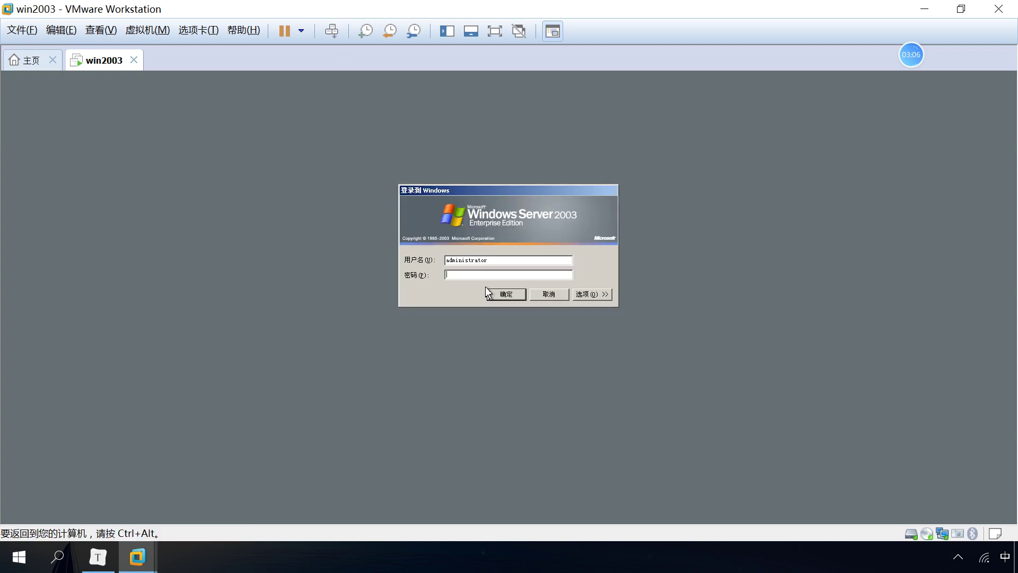
text(a)
key(shift+Tab)
text(a)
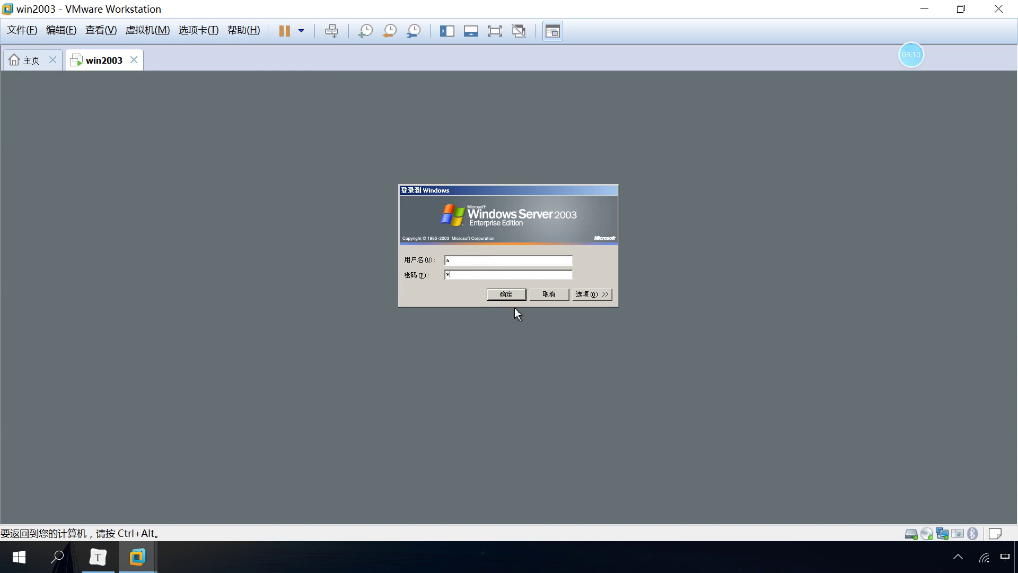
click(504, 297)
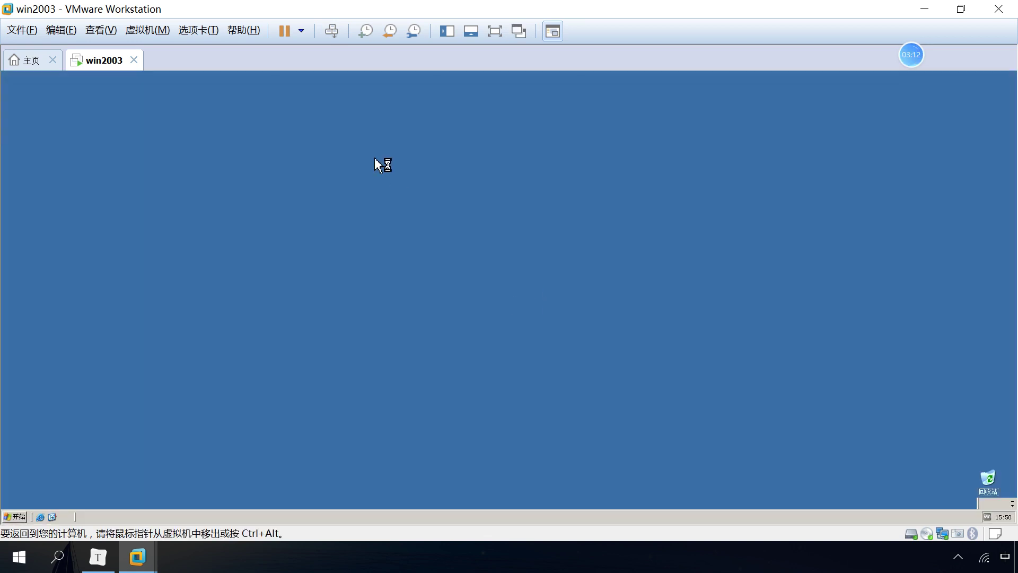
Step: Open the jimi folder on drive E: to test access, and check which account is logged on
click(16, 516)
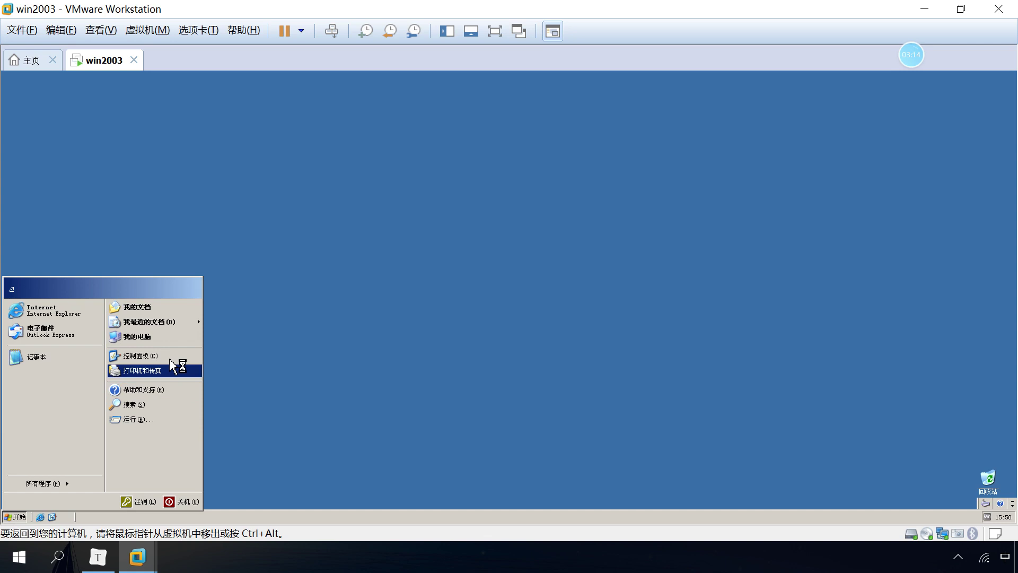
click(154, 336)
double_click(341, 232)
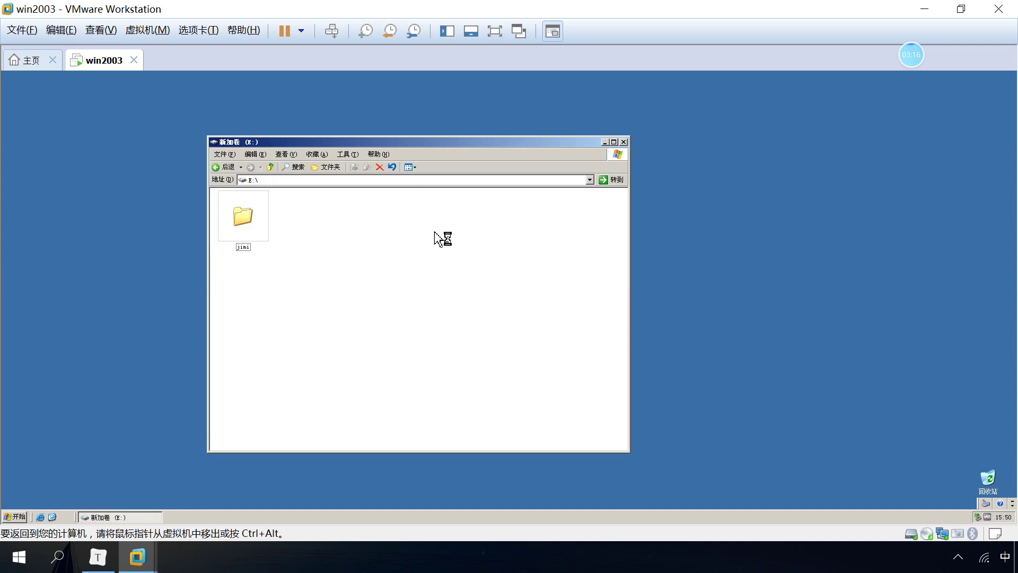
double_click(243, 219)
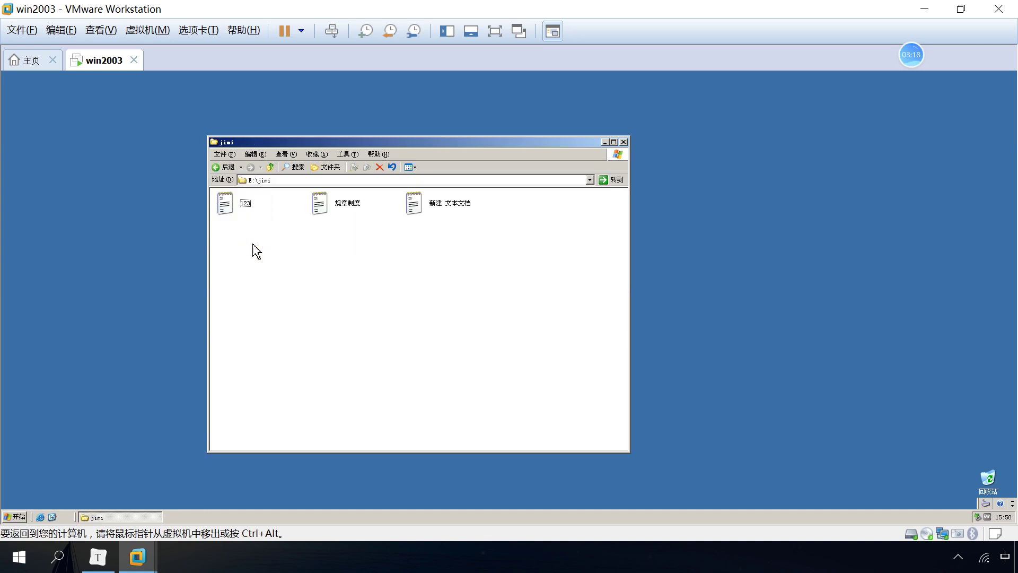
click(12, 515)
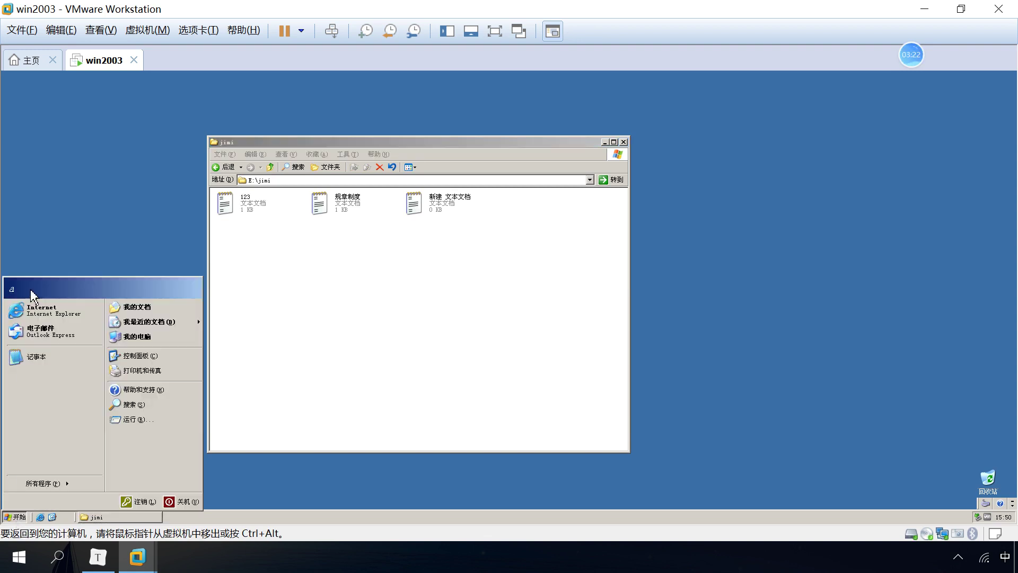
click(328, 281)
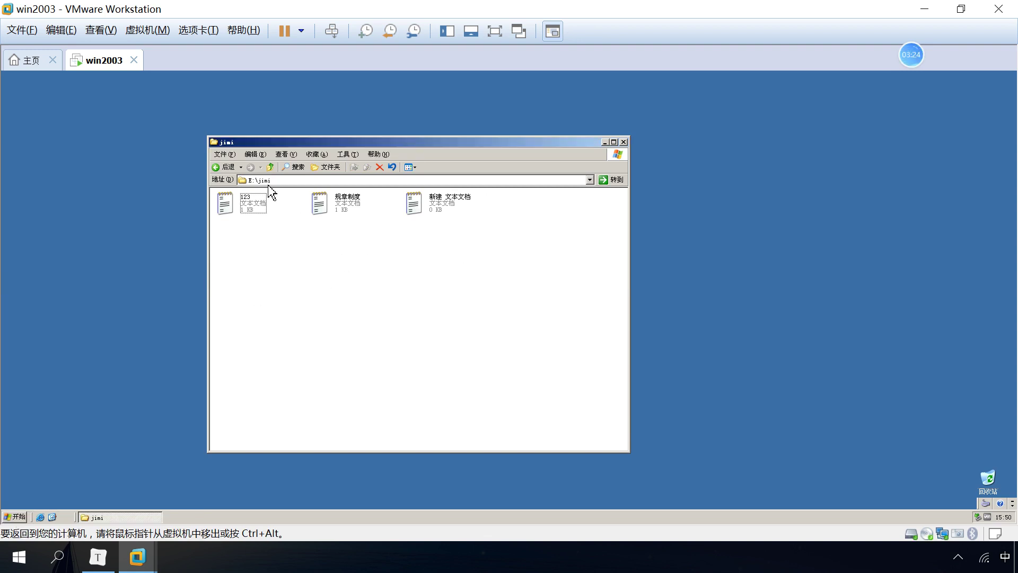
Step: Return to the root of drive E: and log off user a
click(270, 167)
drag(322, 296, 292, 282)
click(15, 516)
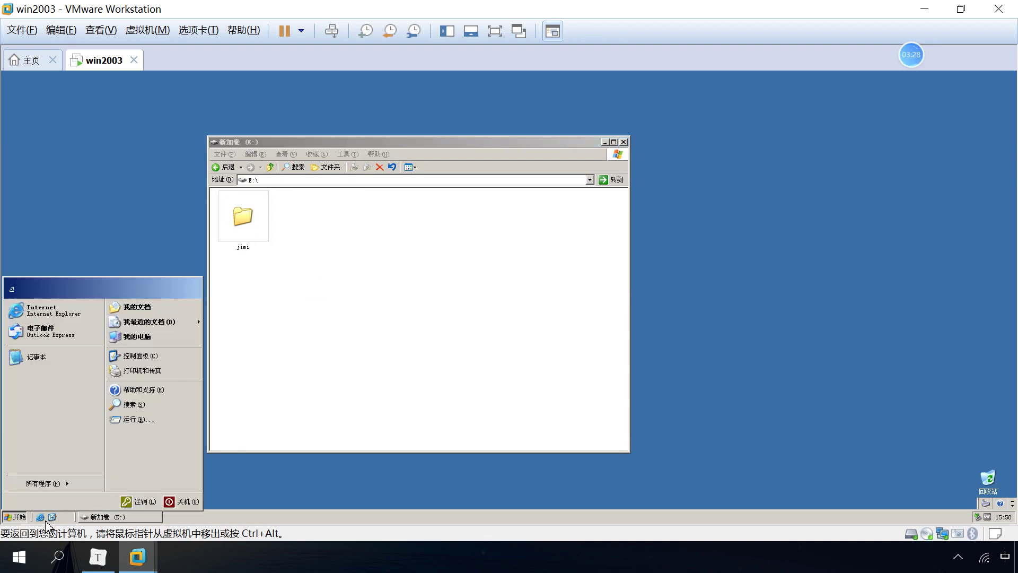
click(143, 499)
click(506, 306)
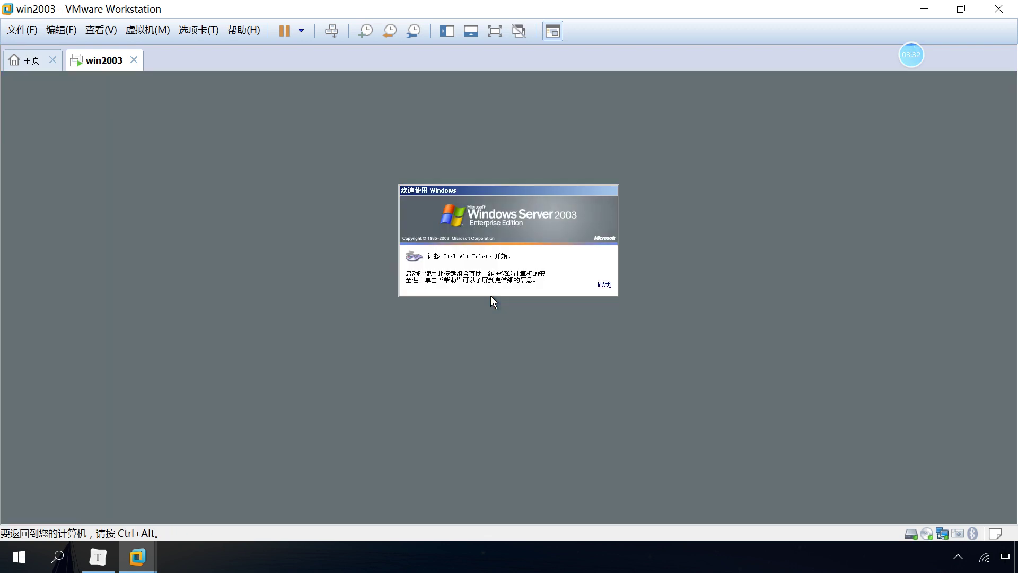
Step: Log on to Windows as administrator with the account password and open My Computer
click(331, 30)
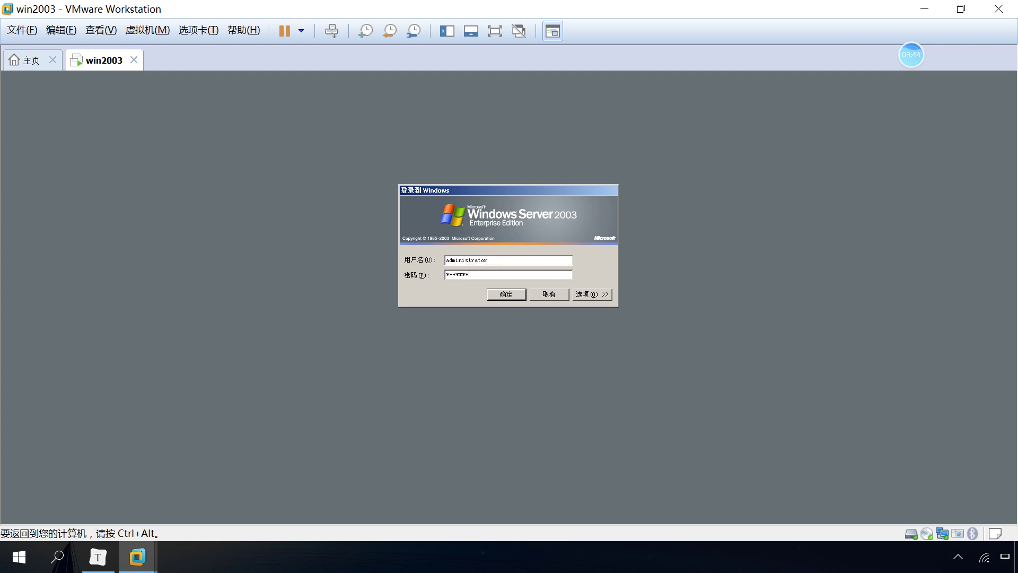
click(518, 295)
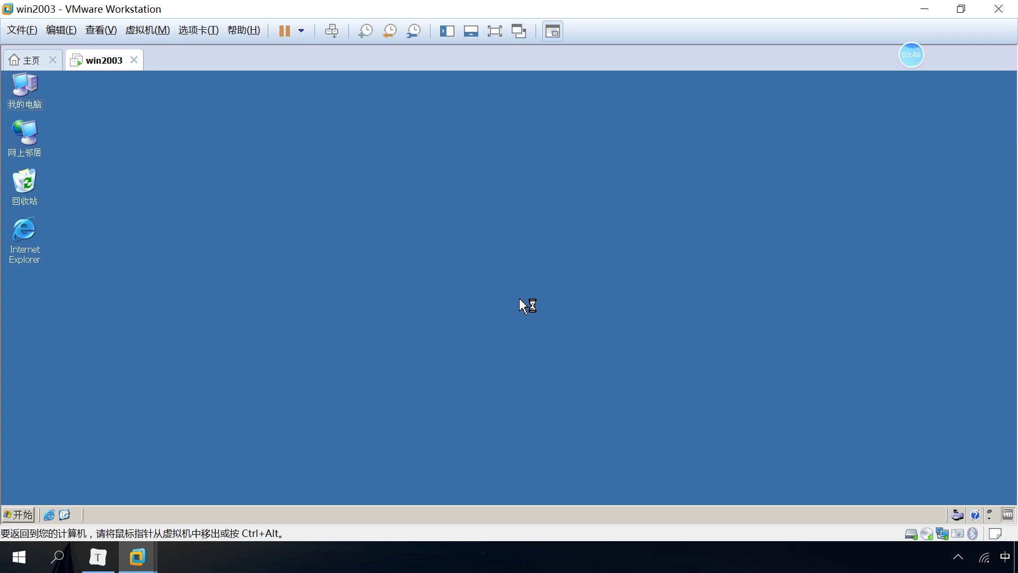
double_click(24, 106)
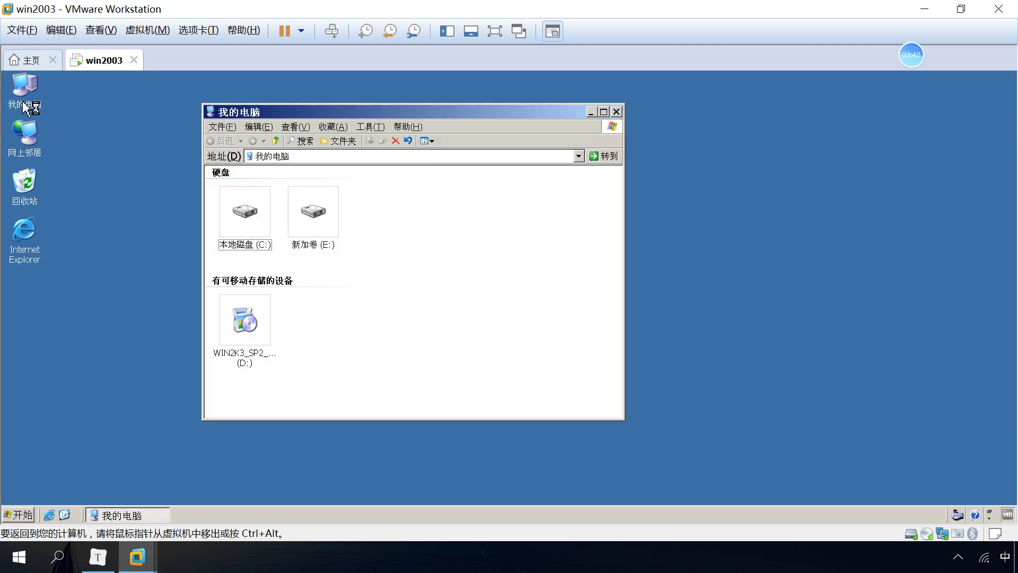
Step: Open the security properties of the jimi folder on drive E: and display the permissions of the cwz group
double_click(334, 222)
drag(399, 112, 476, 97)
right_click(363, 201)
click(392, 357)
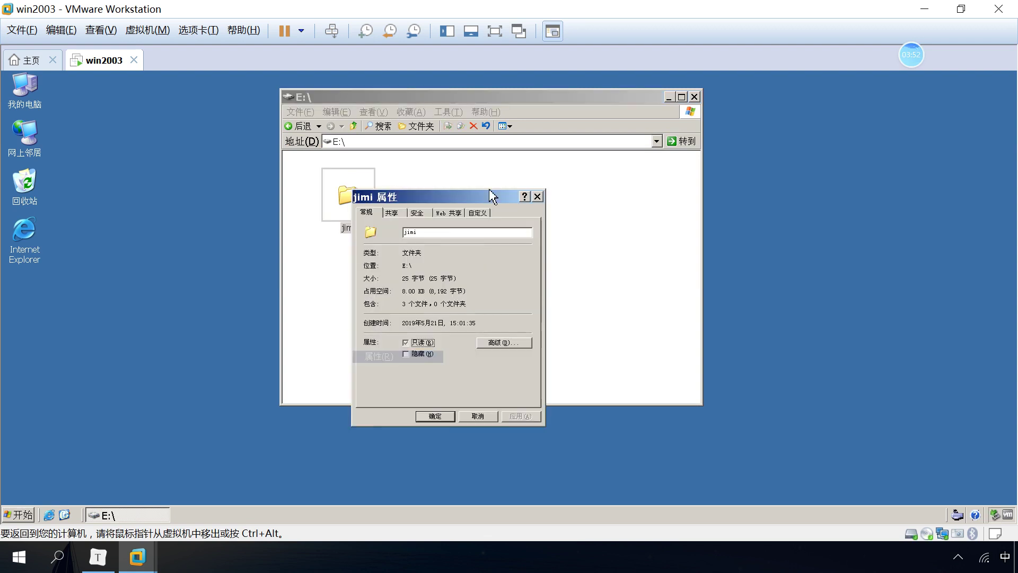
drag(448, 199, 547, 174)
click(517, 189)
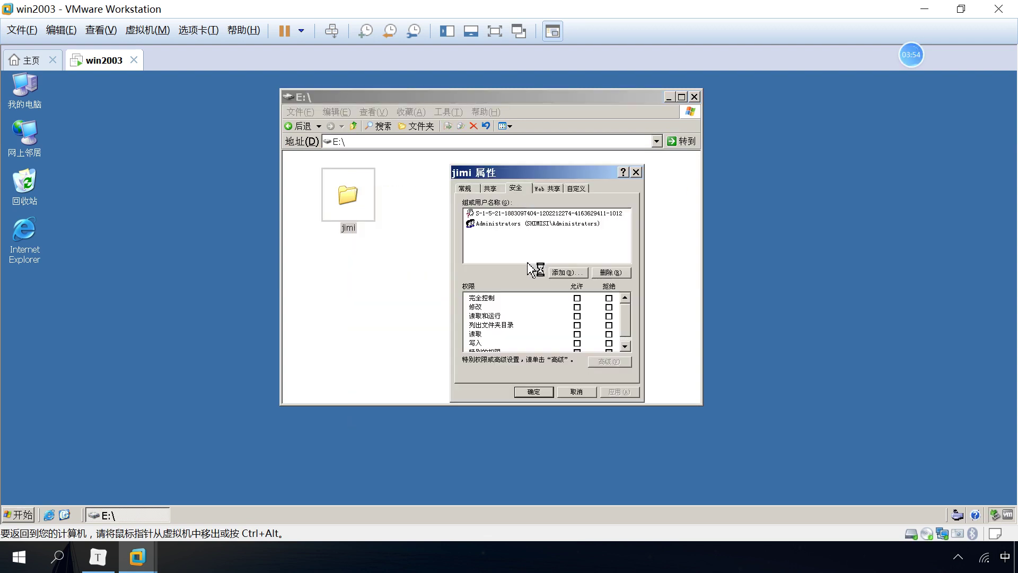
click(512, 227)
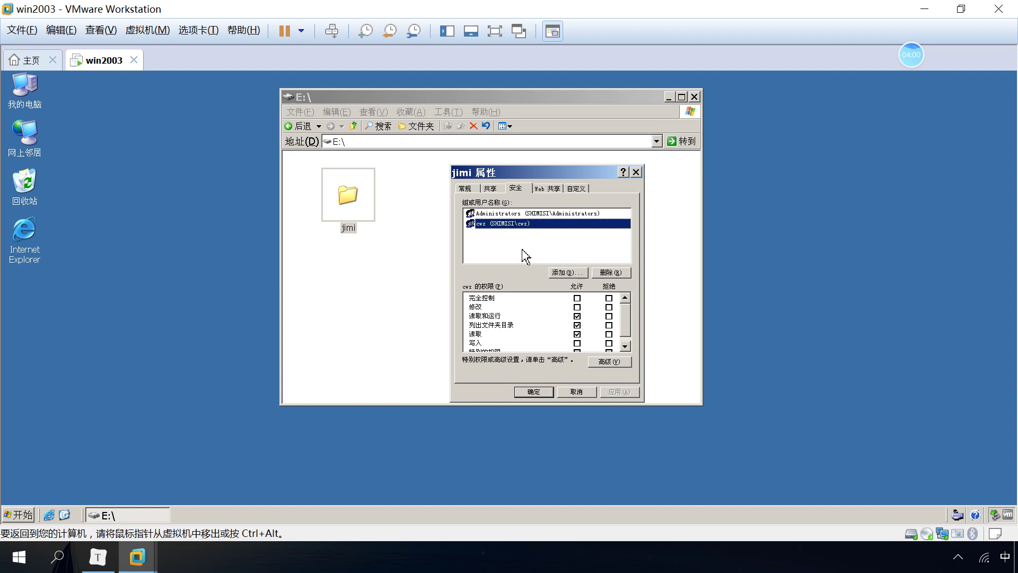
Step: Add user a to the jimi folder's security list, deny it 读取和运行, 列出文件夹目录 and 读取, and apply the permissions
click(569, 273)
text(a)
click(632, 304)
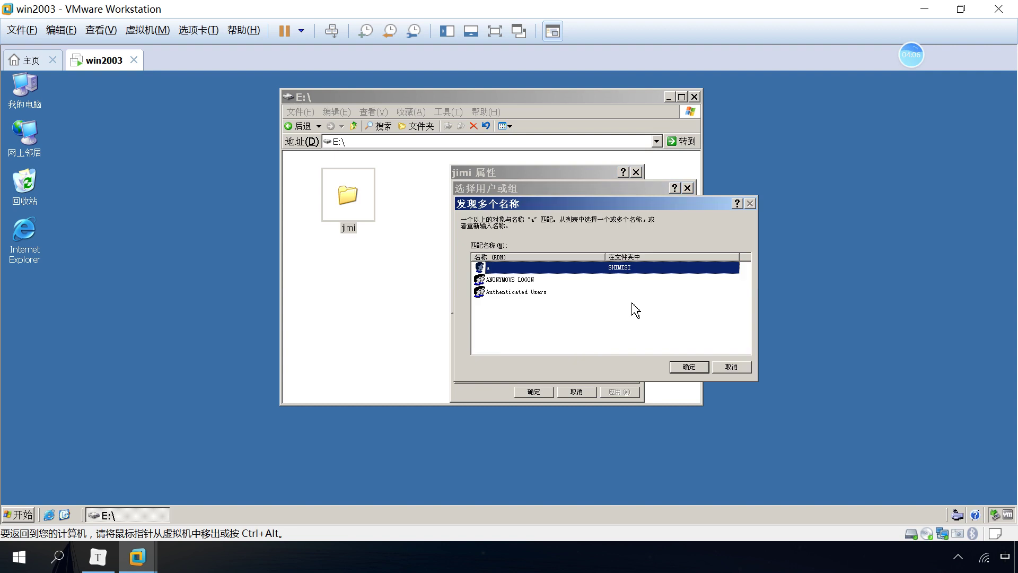
click(703, 369)
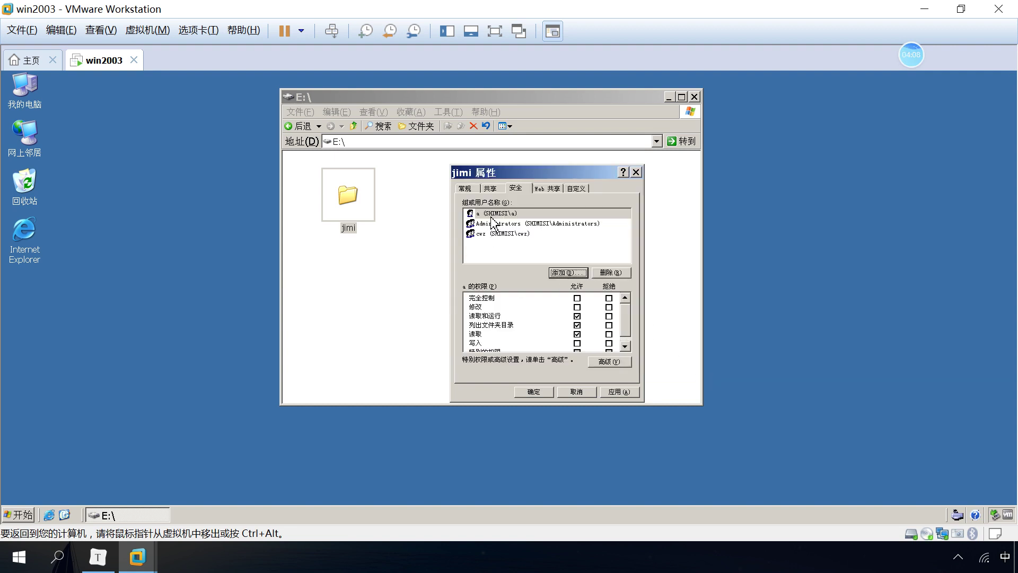
click(609, 316)
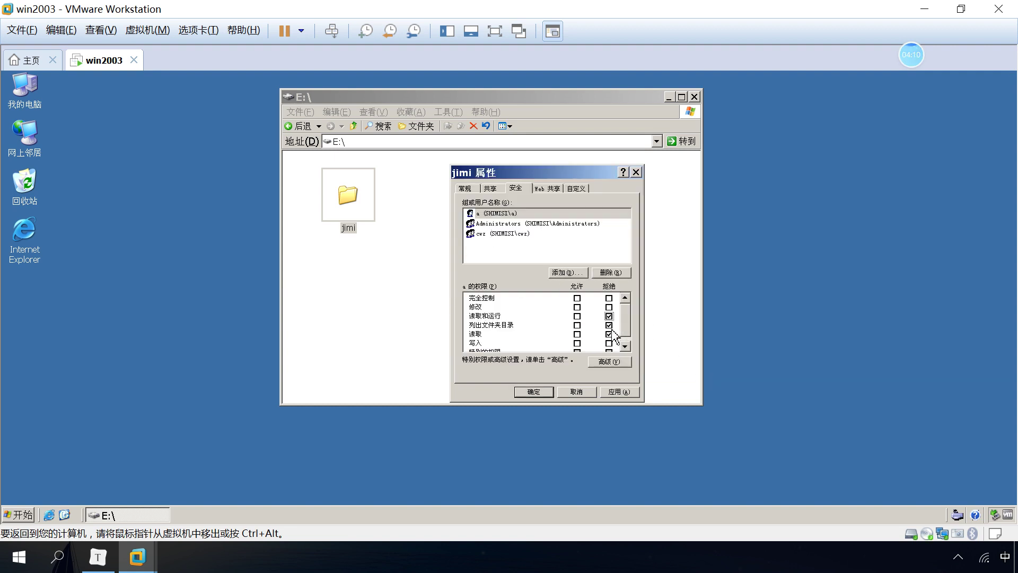
click(621, 392)
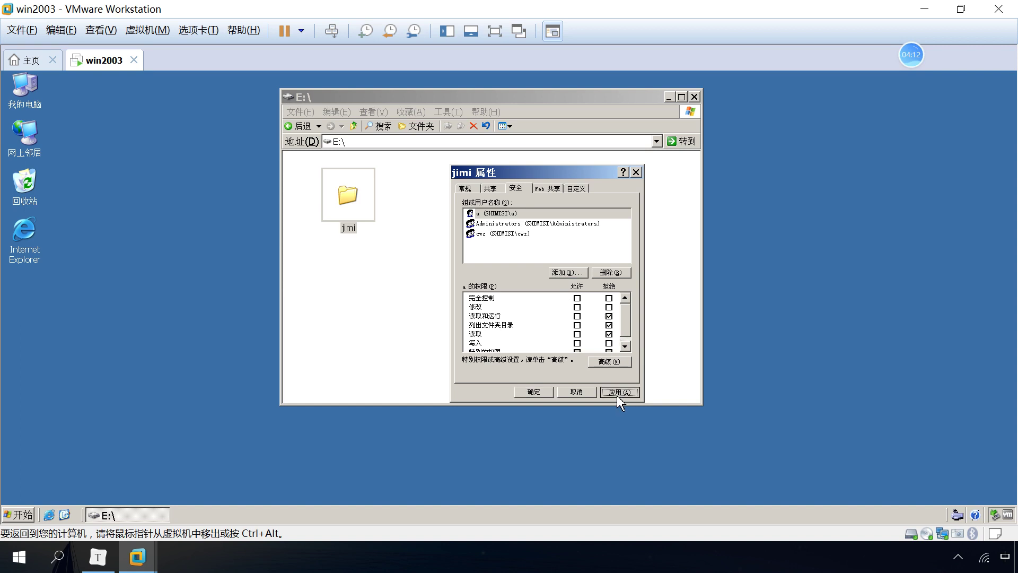
click(493, 329)
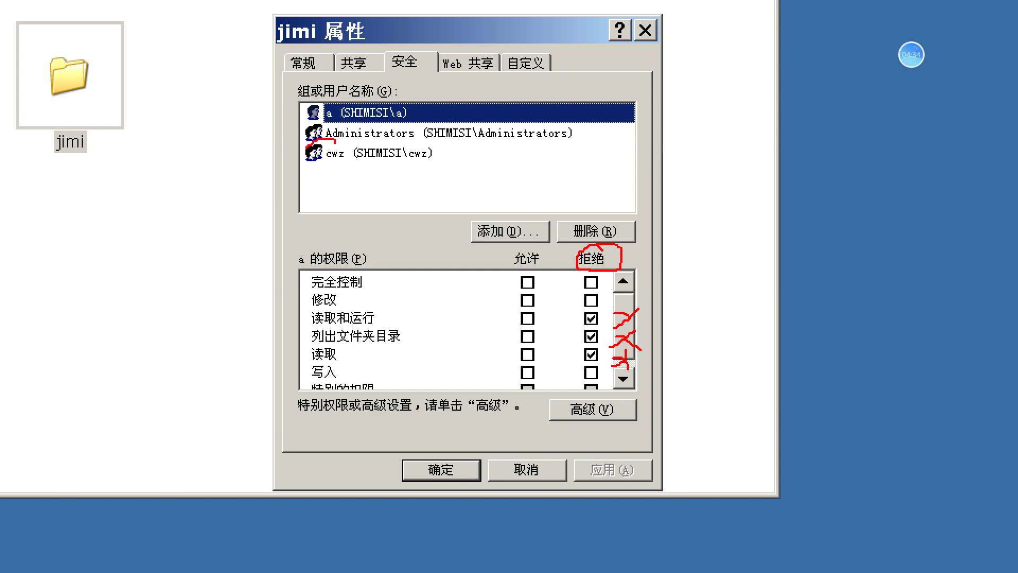
mouse_move(314, 165)
mouse_down()
mouse_move(452, 145)
mouse_move(361, 143)
mouse_up()
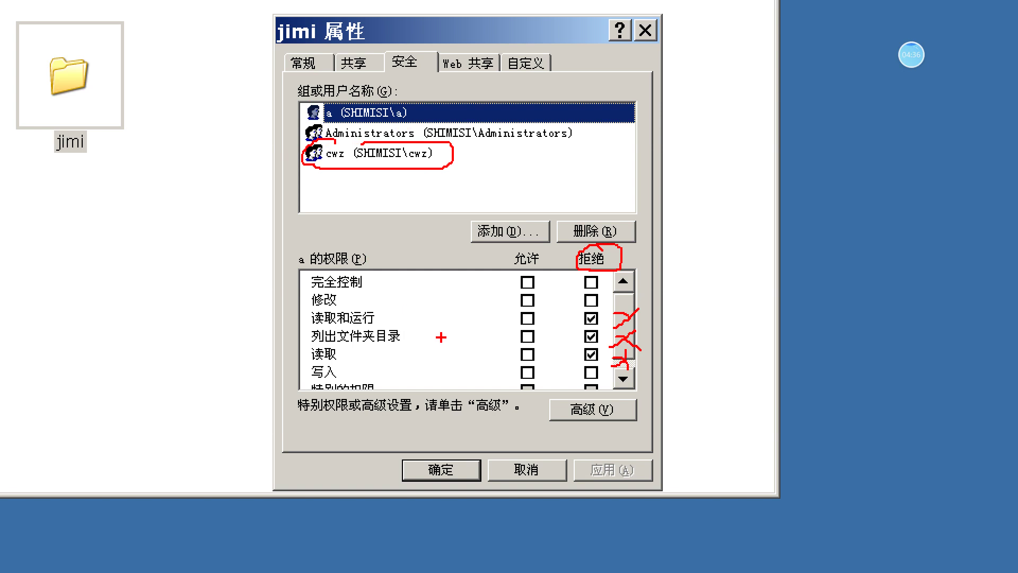
mouse_move(342, 307)
mouse_down()
mouse_move(302, 334)
mouse_move(354, 339)
mouse_move(344, 314)
mouse_up()
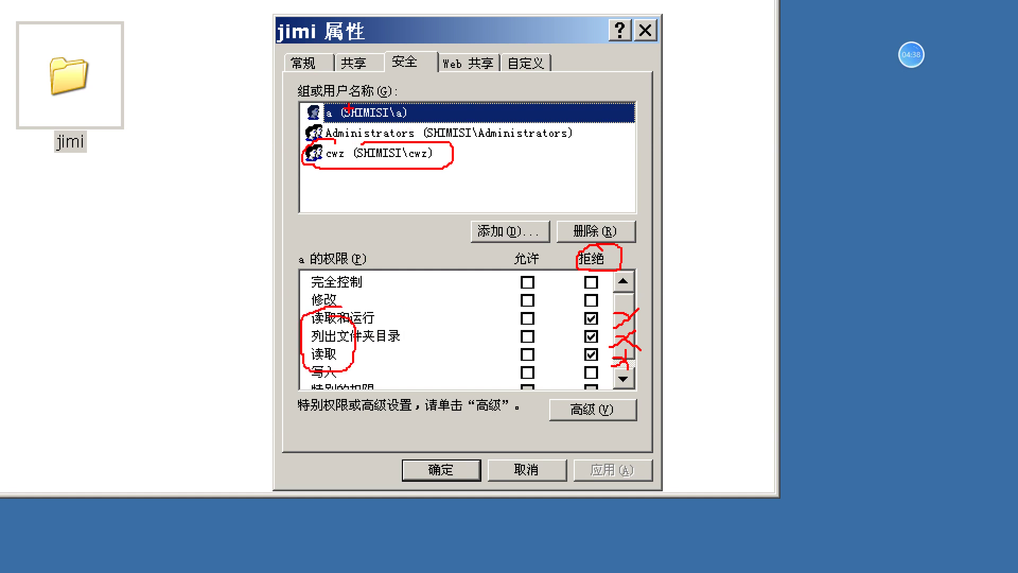
mouse_move(344, 113)
mouse_down()
mouse_move(566, 126)
mouse_move(737, 249)
mouse_move(671, 329)
mouse_move(679, 324)
mouse_move(694, 354)
mouse_up()
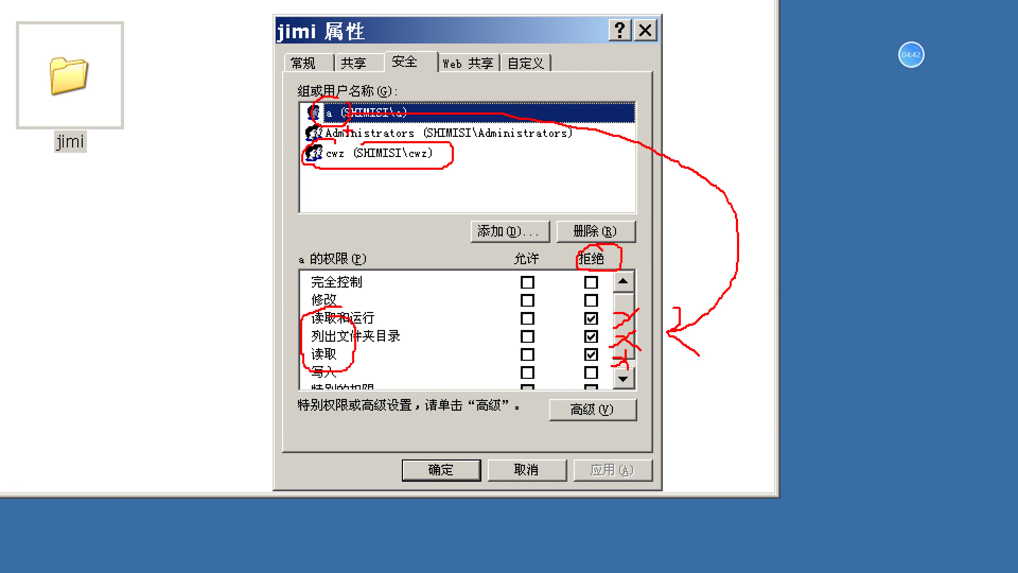
mouse_move(318, 113)
mouse_down()
mouse_move(293, 161)
mouse_move(256, 187)
mouse_up()
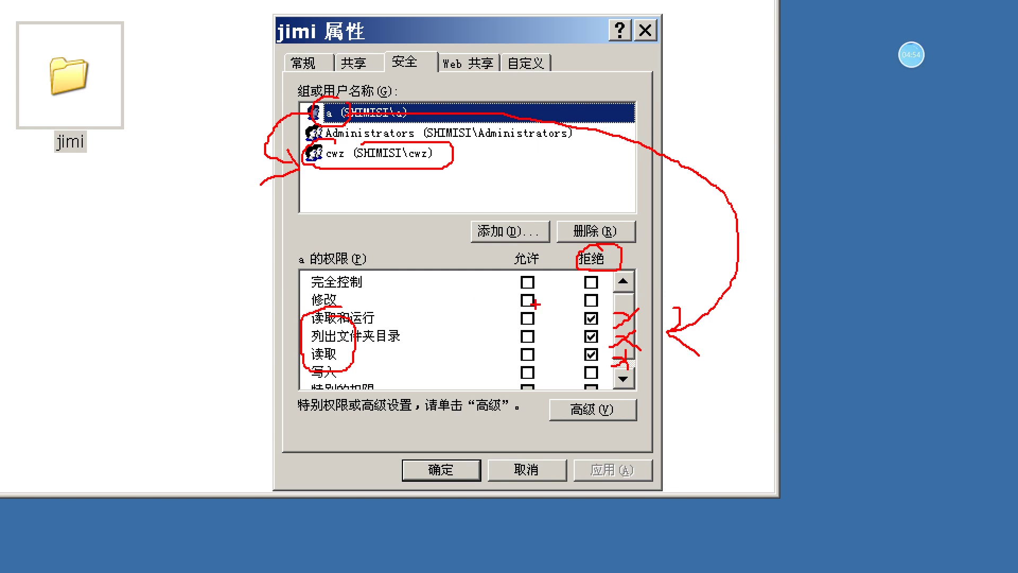
drag(532, 235, 537, 239)
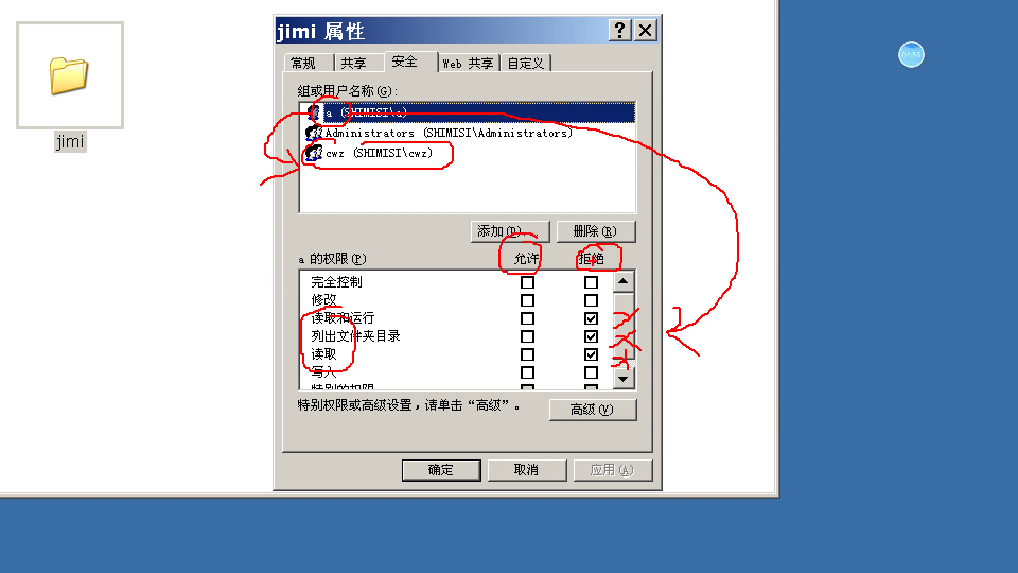
drag(601, 200, 730, 178)
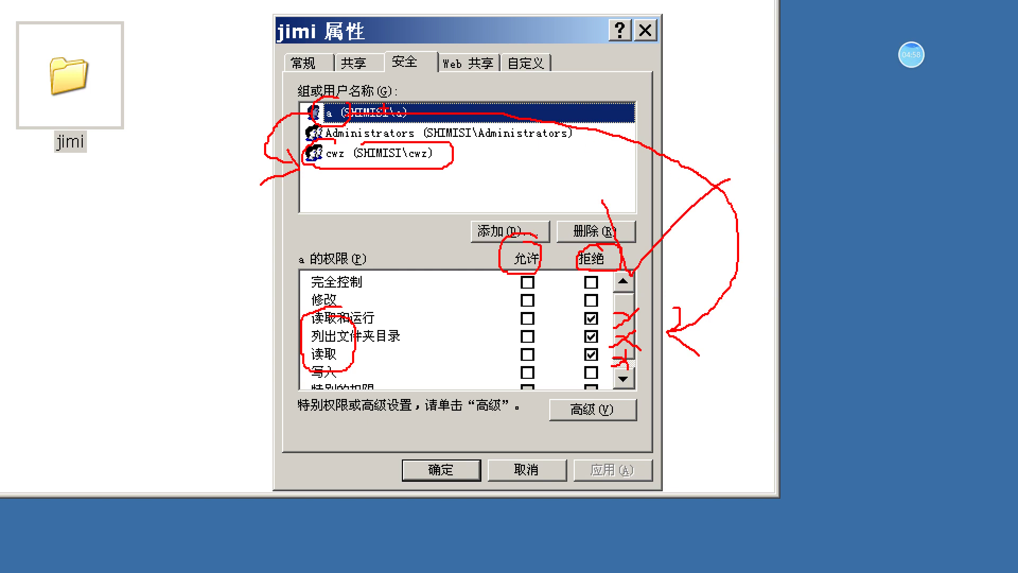
drag(612, 259, 598, 295)
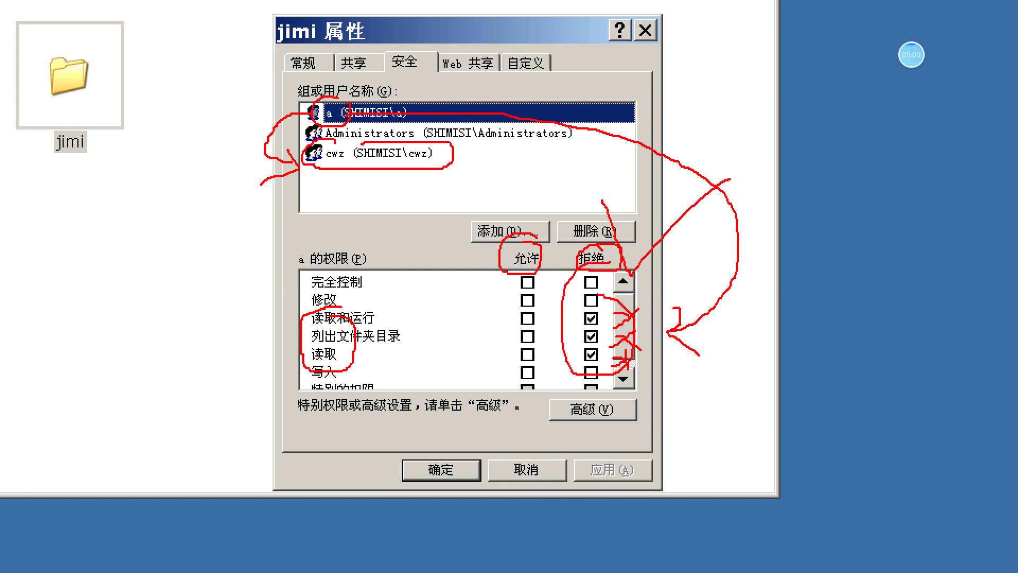
mouse_move(540, 307)
mouse_down()
mouse_move(491, 377)
mouse_move(549, 342)
mouse_move(528, 308)
mouse_up()
mouse_move(688, 338)
mouse_down()
mouse_move(718, 395)
mouse_move(815, 313)
mouse_up()
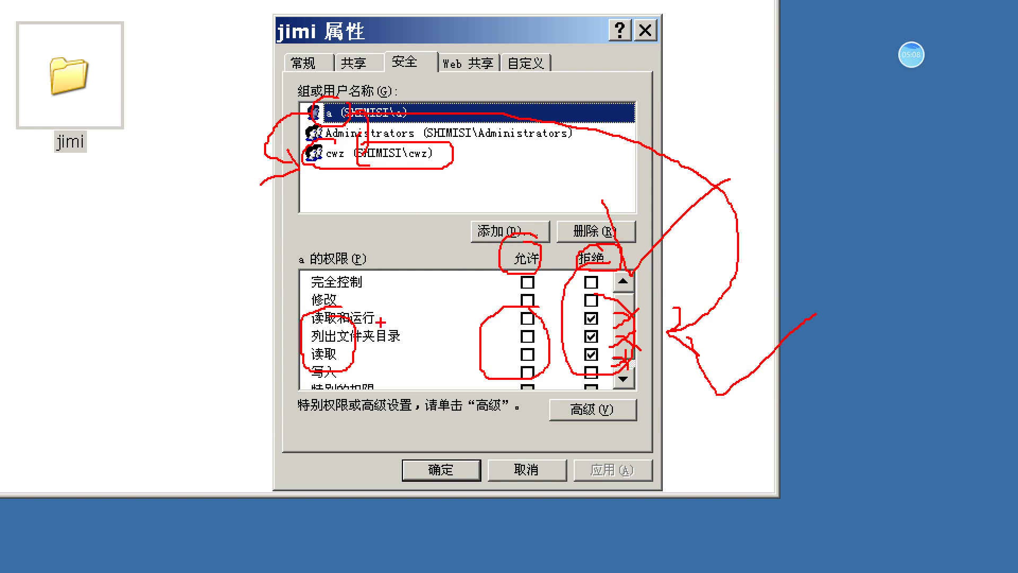
mouse_move(390, 308)
mouse_down()
mouse_move(426, 331)
mouse_move(398, 359)
mouse_up()
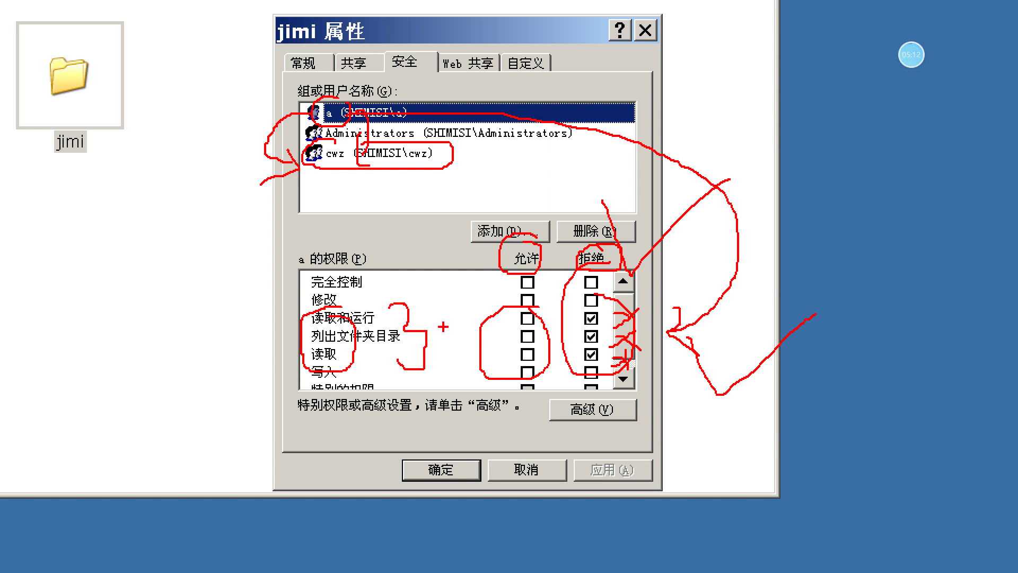
key(Escape)
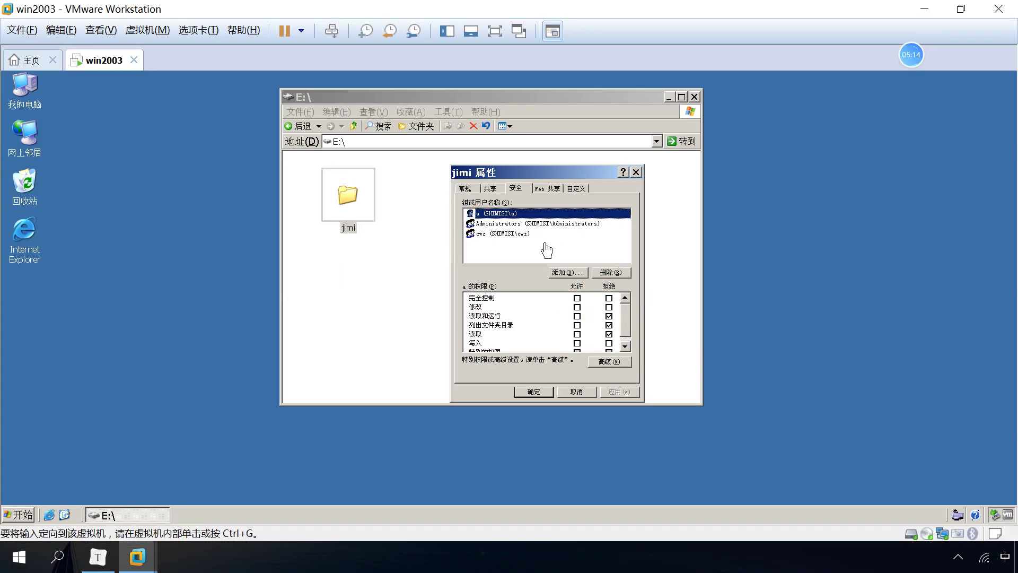
click(534, 260)
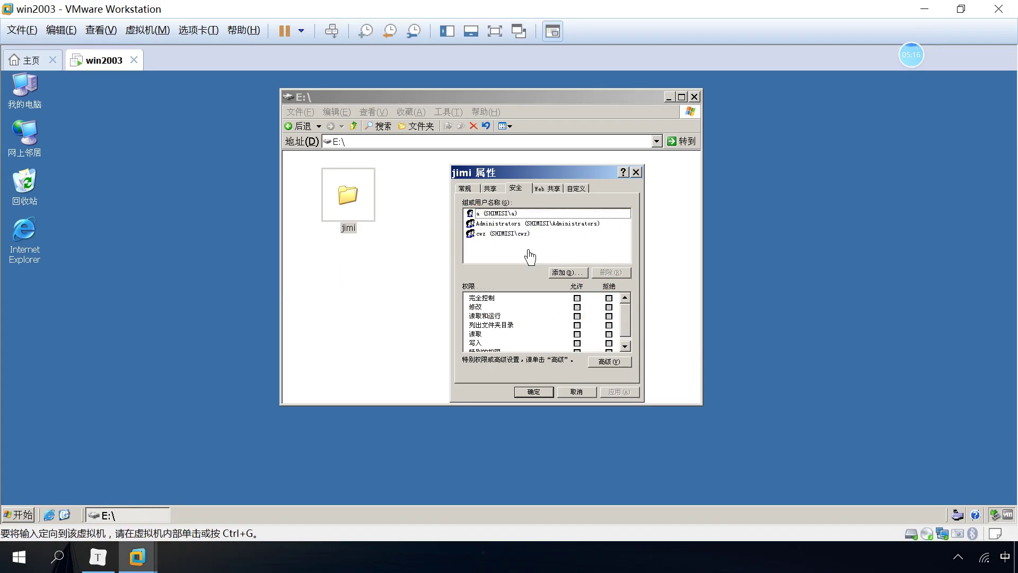
key(ctrl+1)
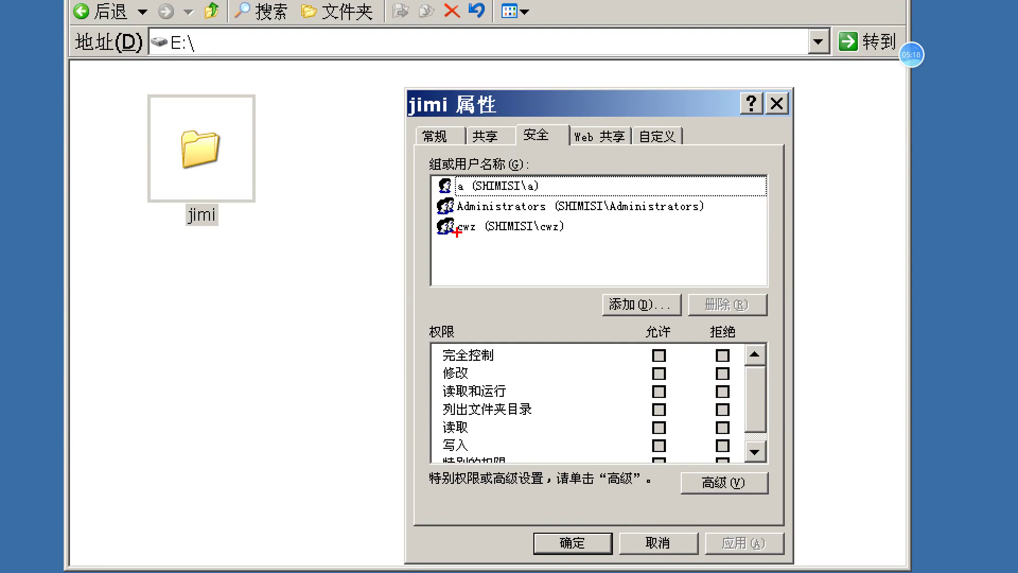
drag(433, 215, 581, 256)
drag(511, 281, 503, 352)
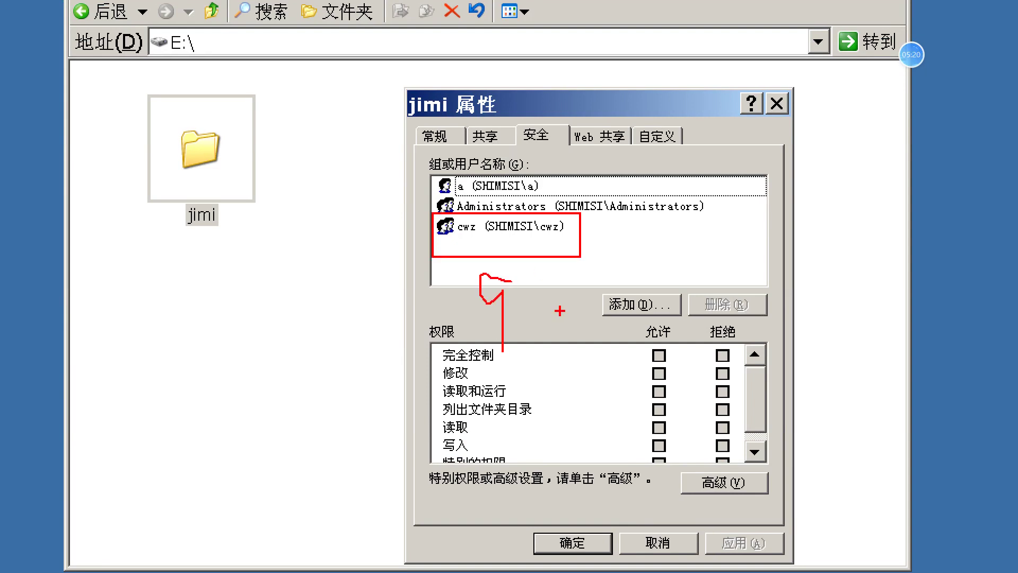
mouse_move(566, 284)
mouse_down()
mouse_move(520, 303)
mouse_move(525, 292)
mouse_move(538, 311)
mouse_up()
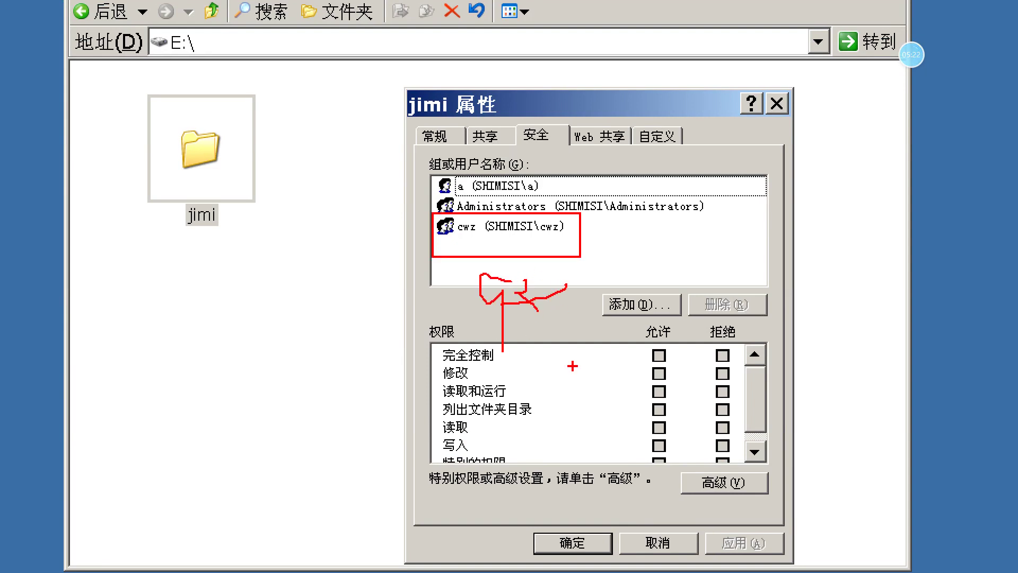
key(Escape)
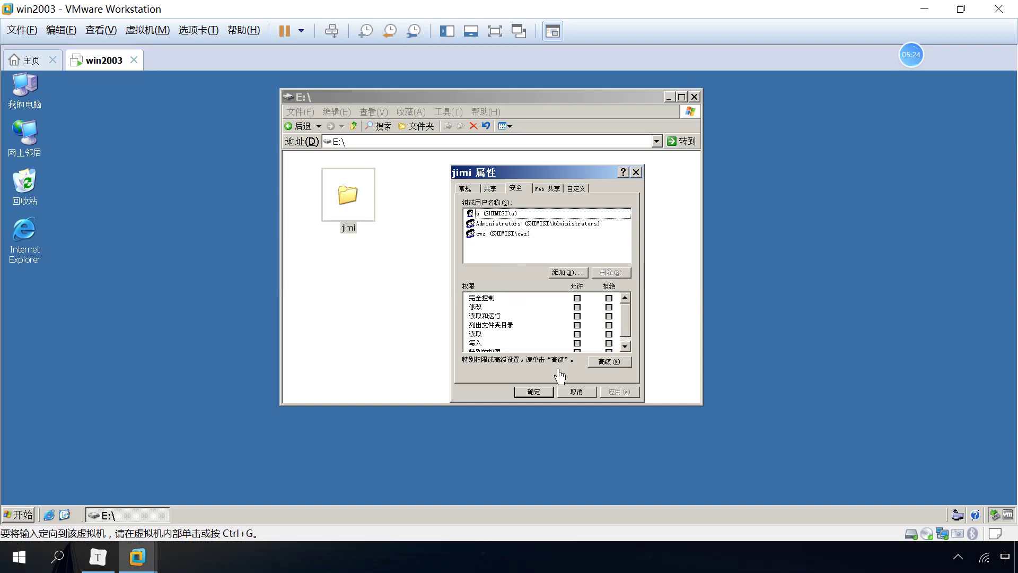
Step: Confirm the jimi folder's properties and log off the administrator account
click(534, 392)
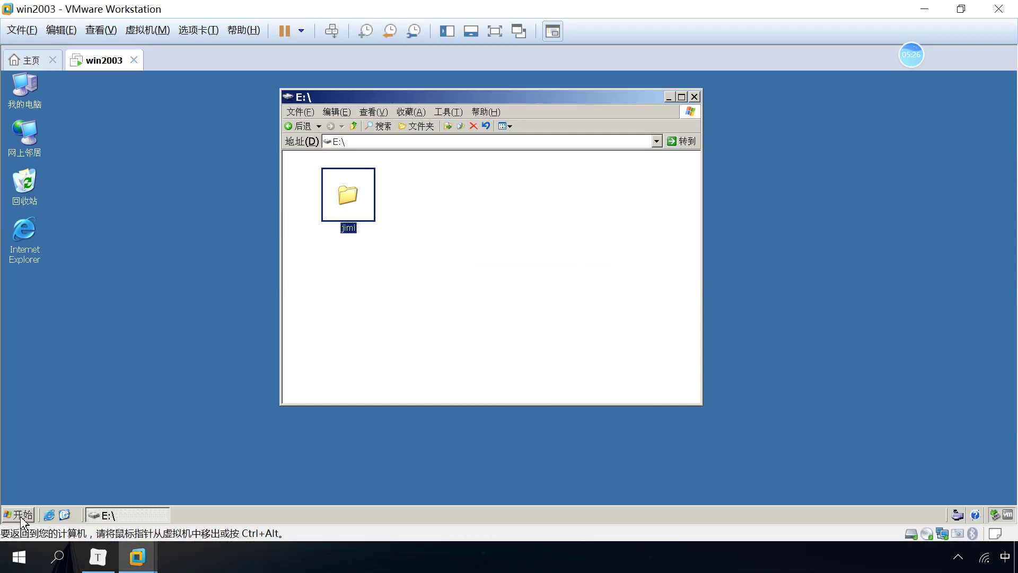
click(21, 516)
click(139, 497)
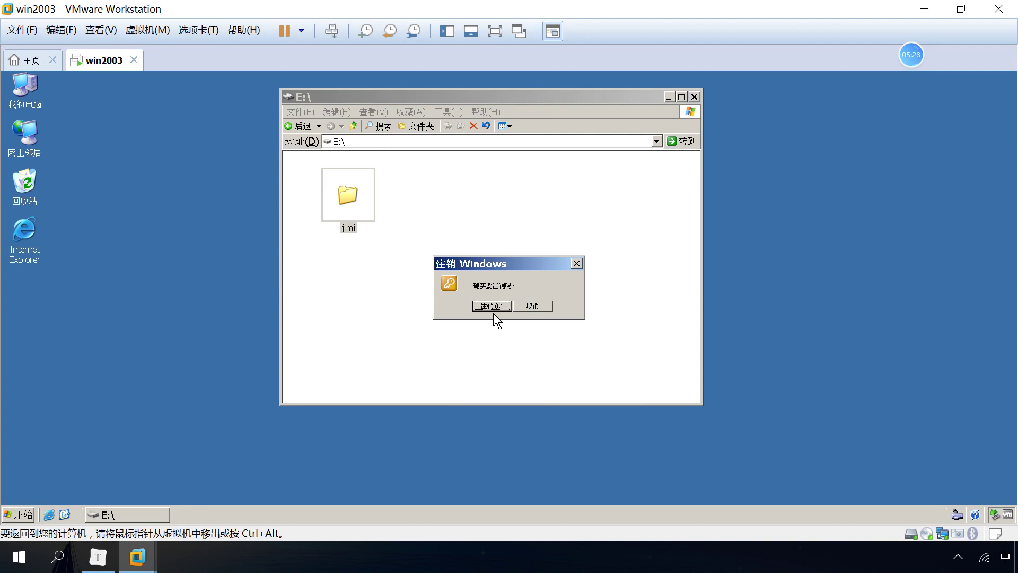
click(491, 307)
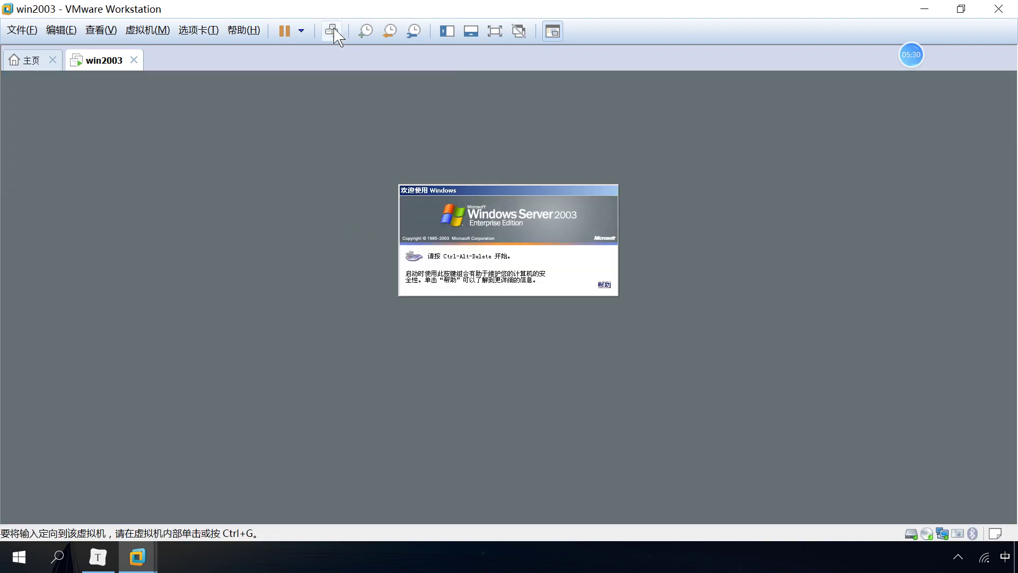
Step: Log on to Windows Server 2003 as user a
double_click(498, 262)
text(a)
click(457, 277)
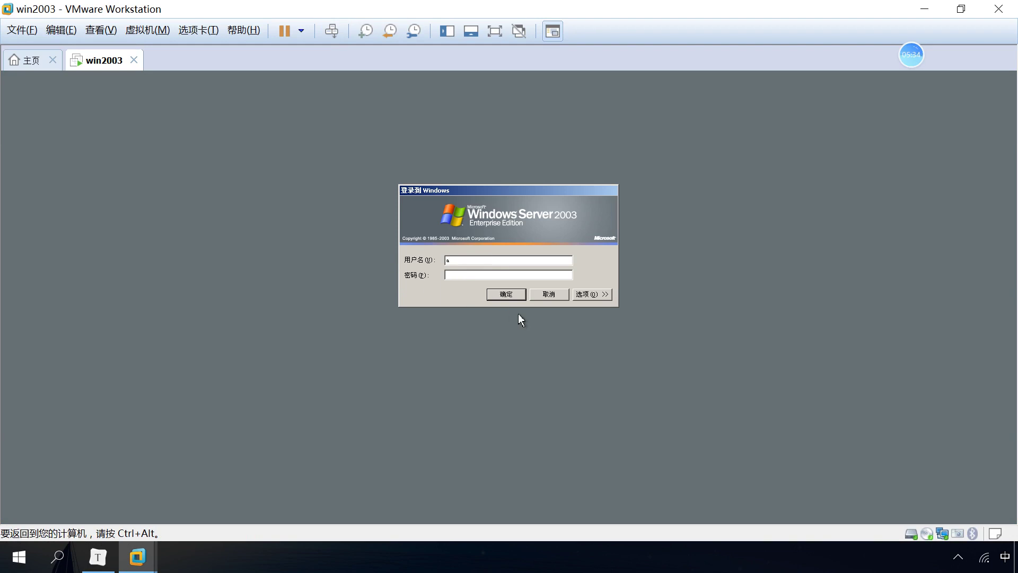
key(Return)
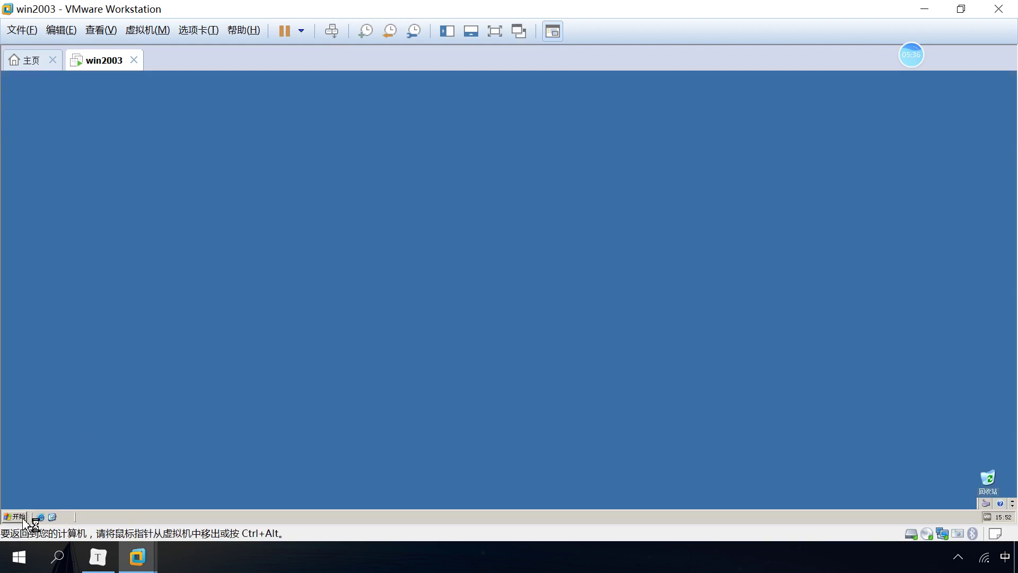
Step: Browse to drive E: through My Computer and try to open the jimi folder to test user a's access
click(23, 519)
click(147, 342)
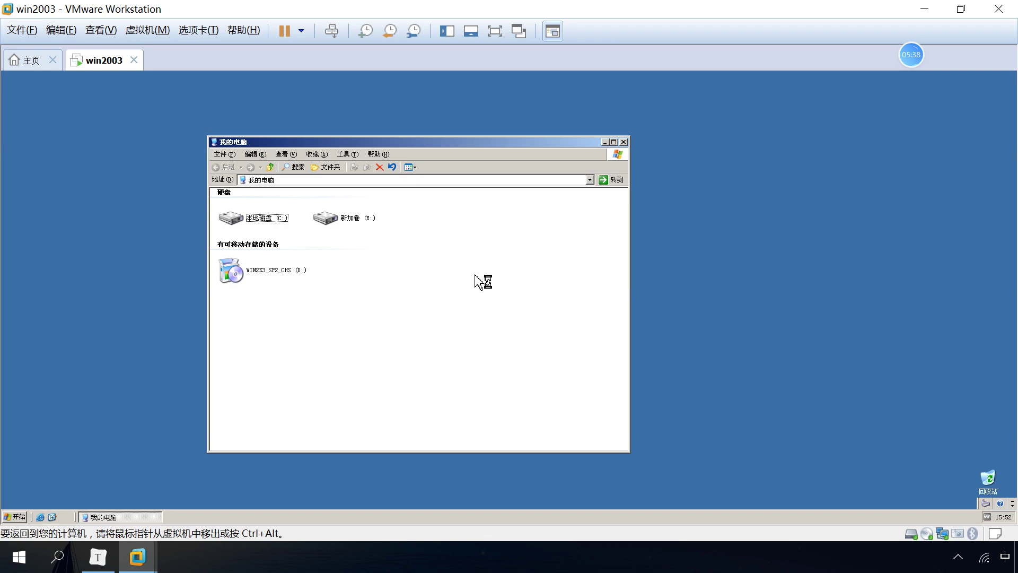
double_click(330, 220)
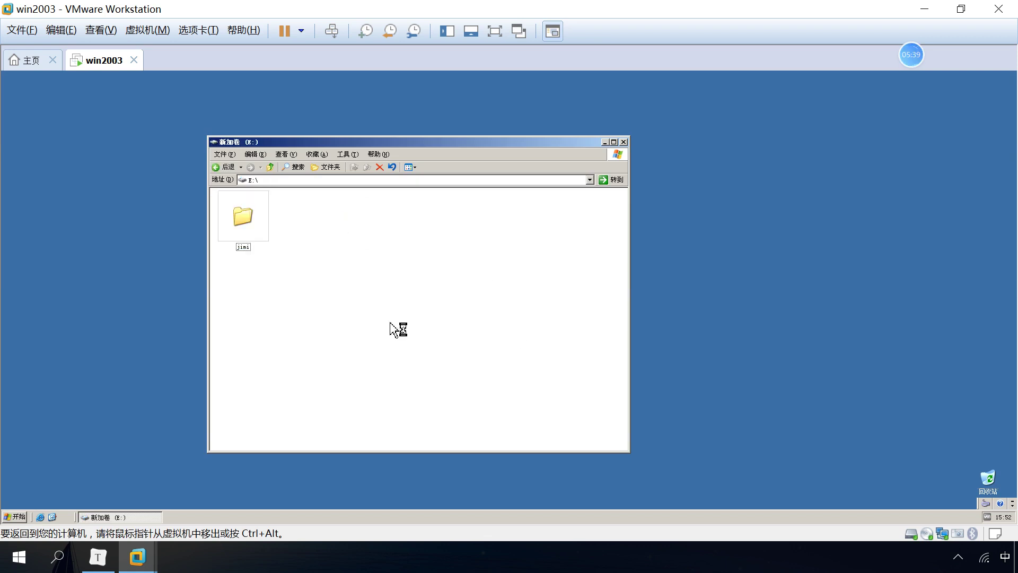
double_click(256, 226)
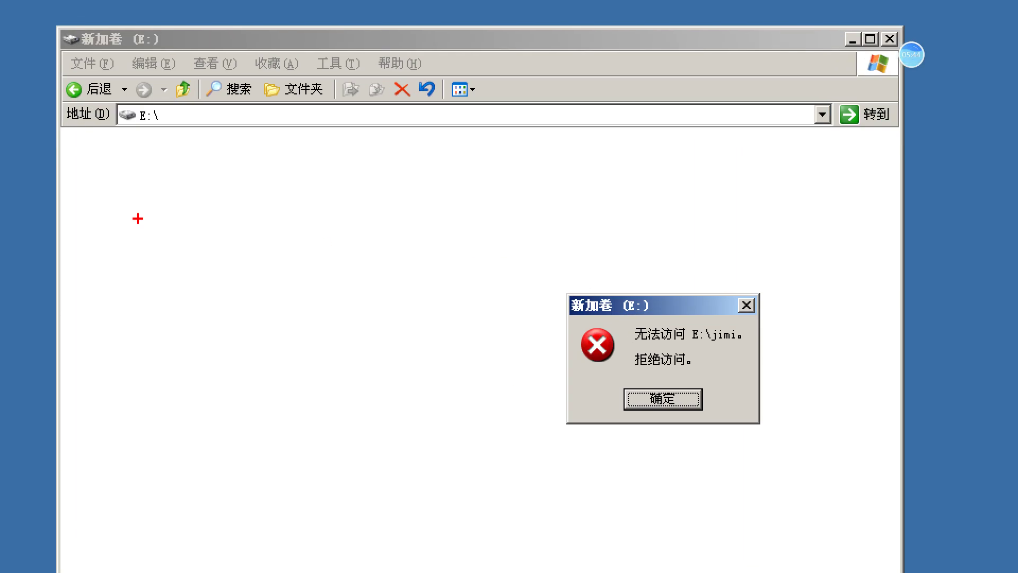
drag(113, 132, 249, 287)
drag(329, 133, 49, 349)
drag(121, 174, 271, 363)
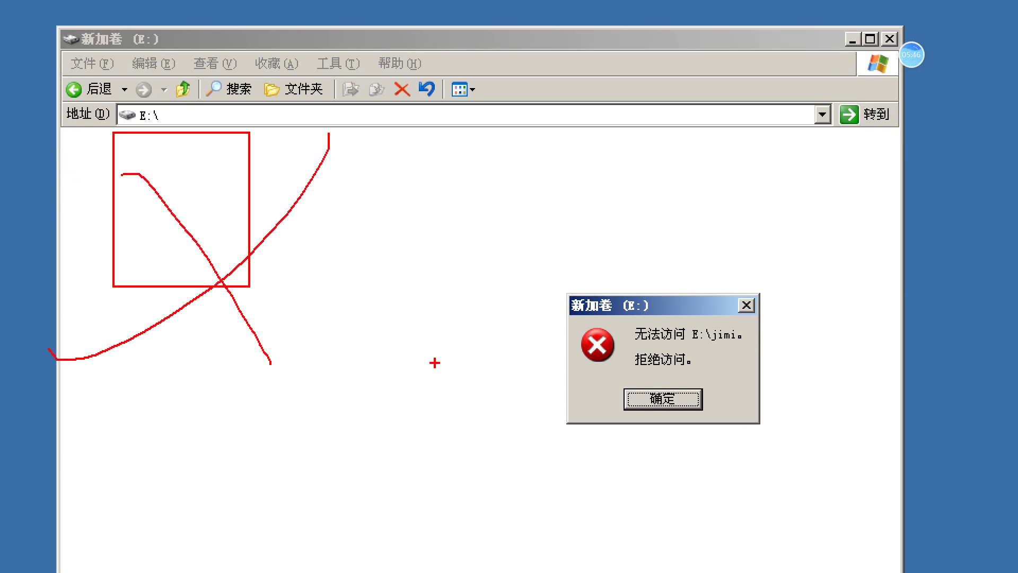
mouse_move(753, 243)
mouse_down()
mouse_move(536, 435)
mouse_move(860, 377)
mouse_move(708, 219)
mouse_up()
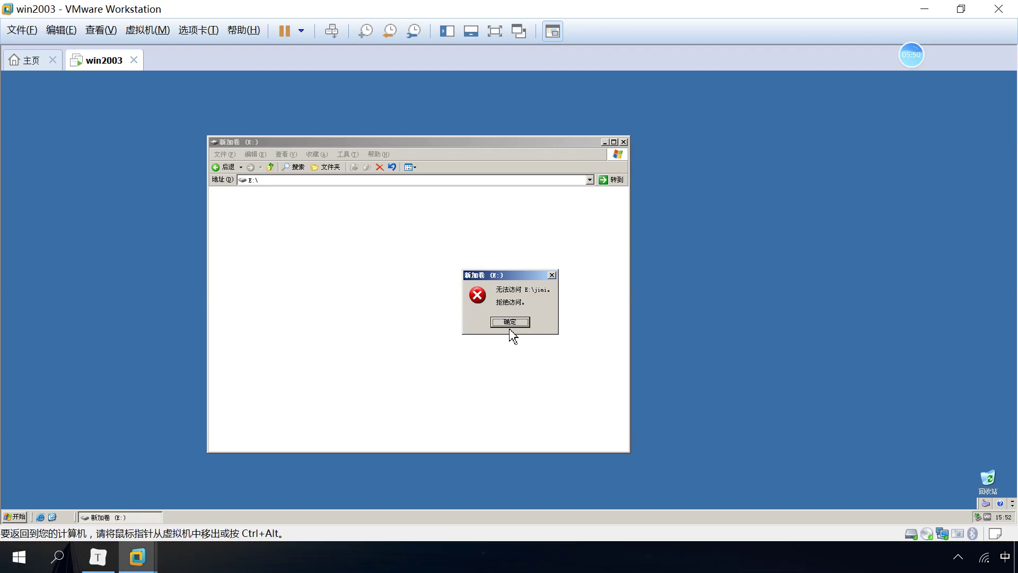
Step: Dismiss the message about the jimi folder and log off user a
click(663, 399)
click(14, 517)
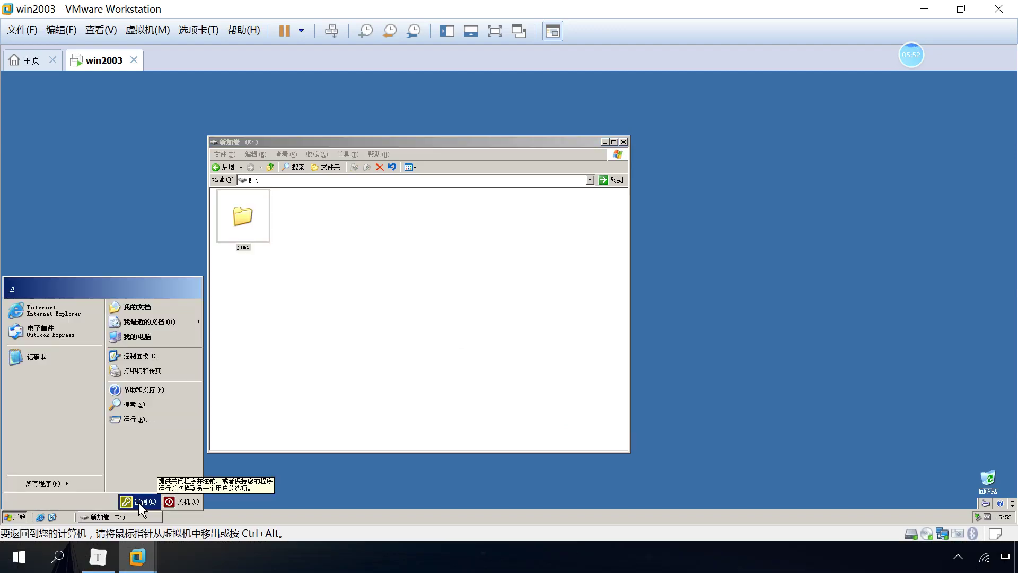
click(135, 501)
click(488, 308)
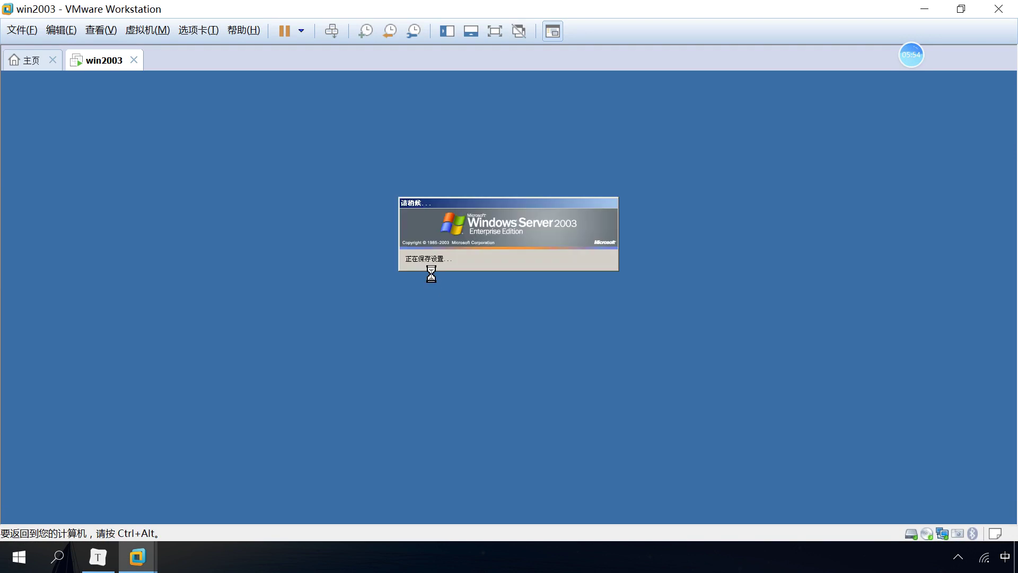
Step: Log on to Windows Server 2003 as administrator
click(332, 31)
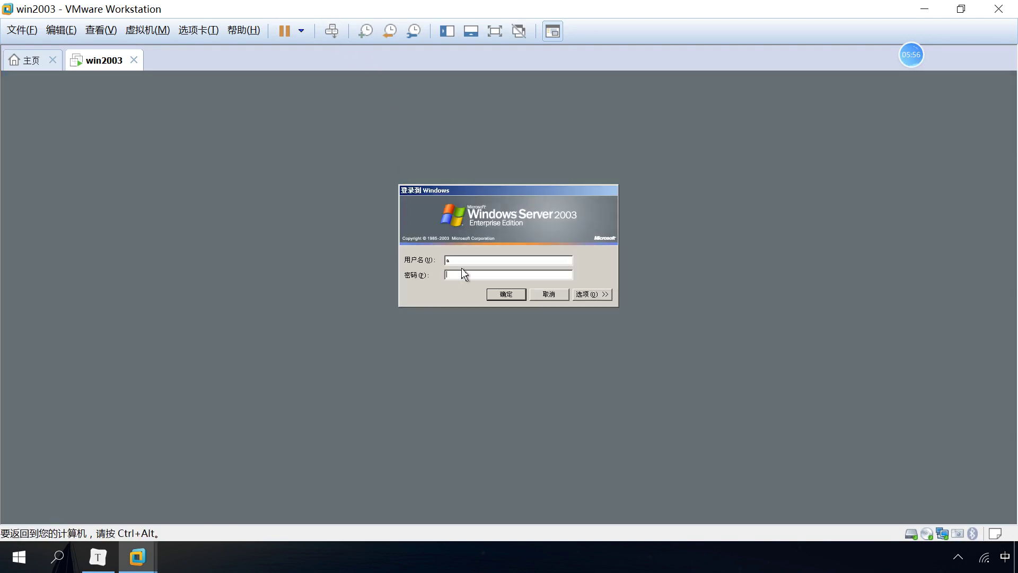
click(465, 262)
text(dministrator)
key(Return)
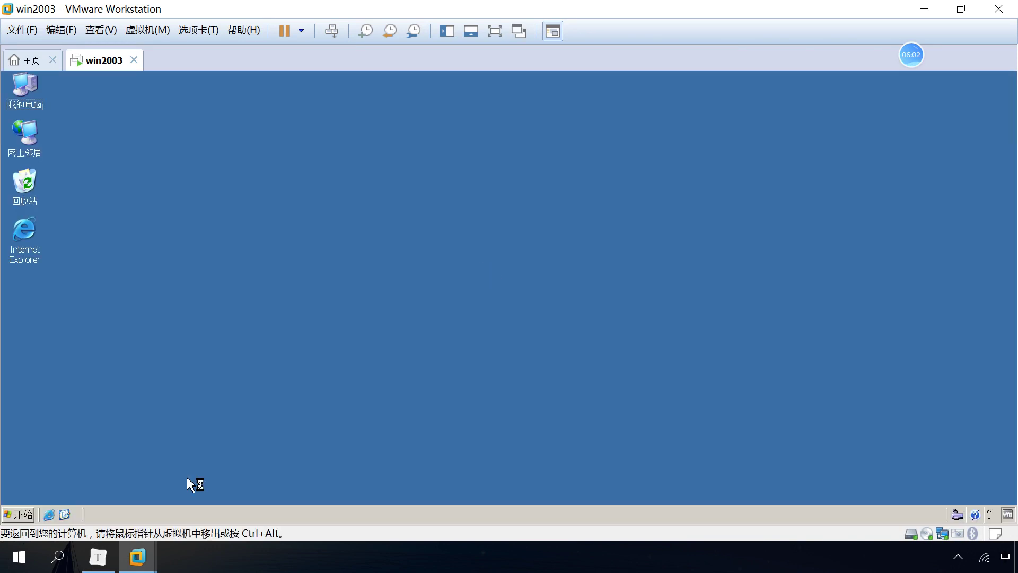
Step: Switch to the Typora notes and read section 4.5 on taking ownership together with its case example
click(98, 557)
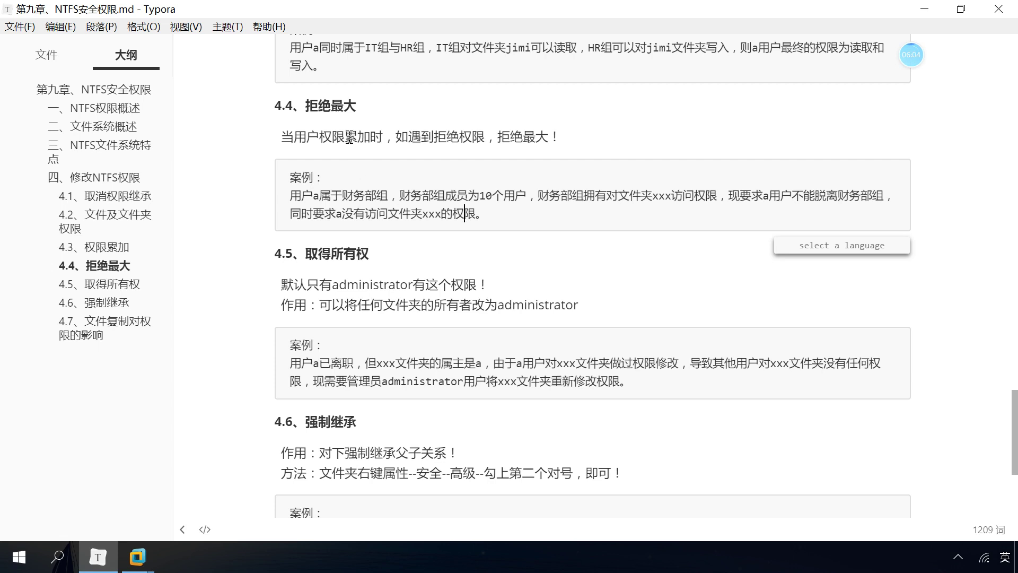
drag(307, 104, 363, 105)
click(392, 253)
drag(392, 253, 307, 246)
click(369, 258)
scroll(401, 276, down, 3)
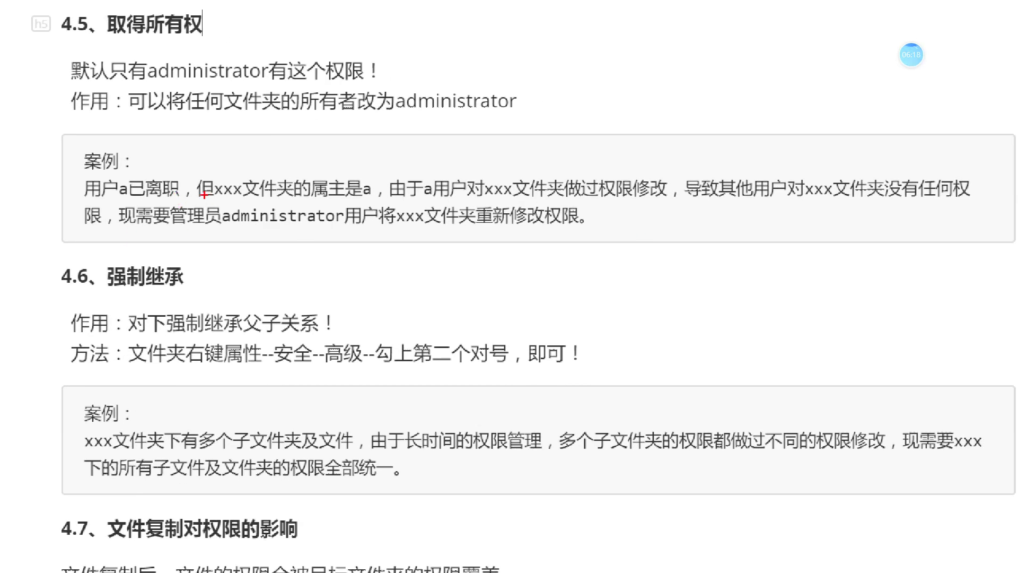
drag(211, 169, 244, 199)
drag(311, 168, 371, 200)
mouse_move(495, 70)
mouse_down()
mouse_move(504, 65)
mouse_move(518, 96)
mouse_up()
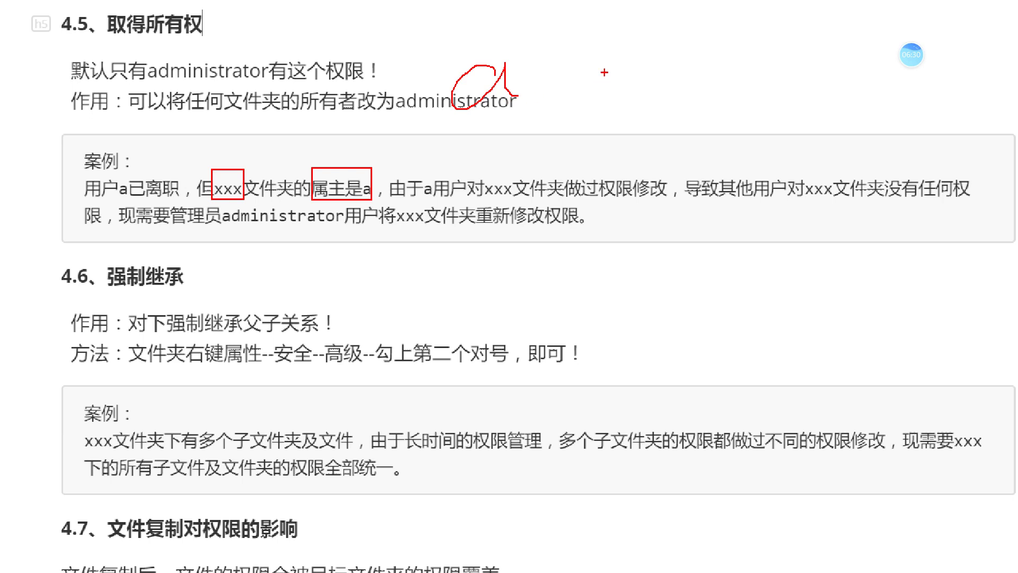
drag(480, 172, 567, 201)
drag(630, 198, 664, 208)
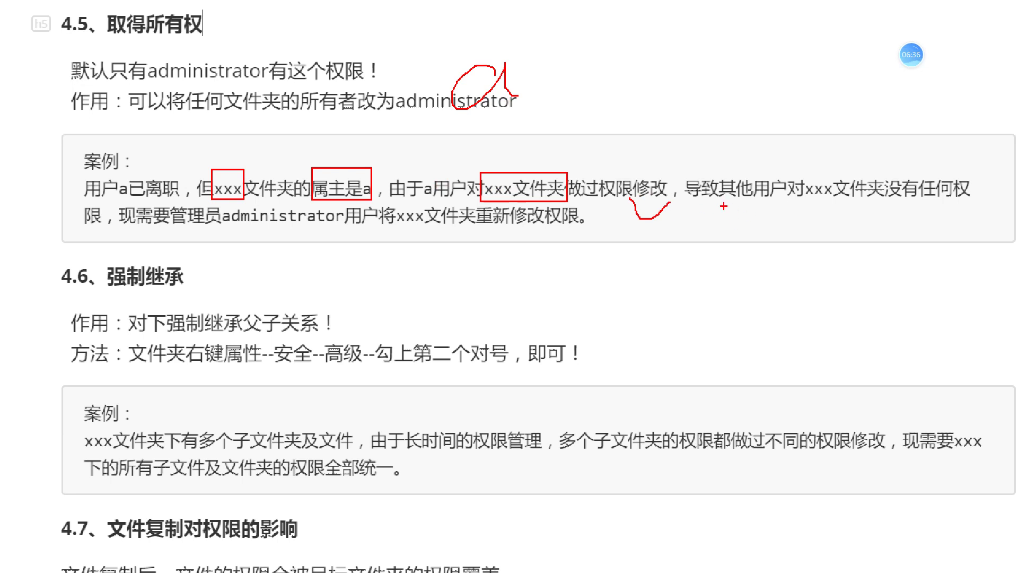
drag(722, 202, 689, 169)
drag(801, 206, 903, 207)
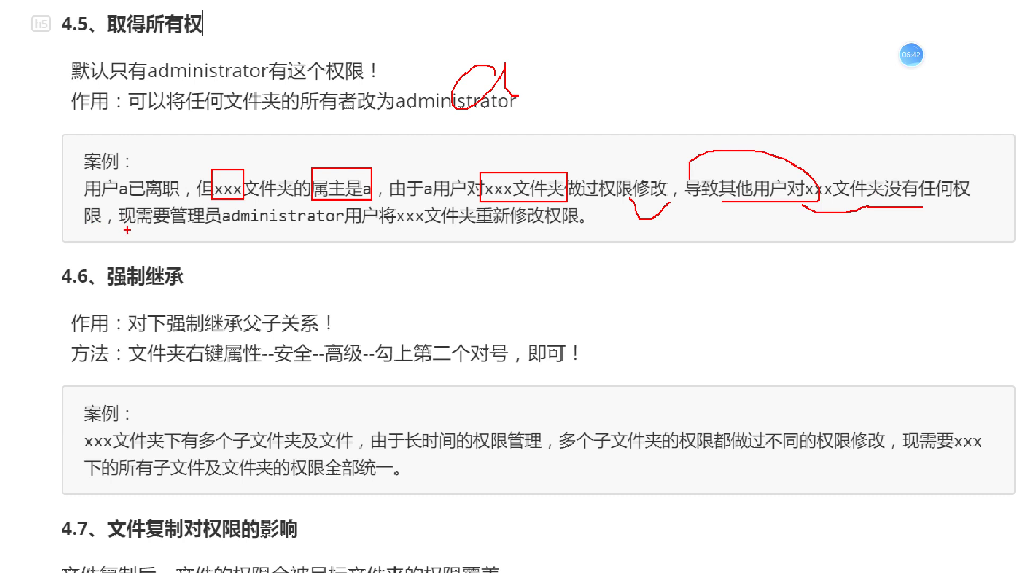
mouse_move(124, 196)
mouse_down()
mouse_move(150, 179)
mouse_move(62, 190)
mouse_up()
mouse_move(185, 205)
mouse_down()
mouse_move(227, 213)
mouse_move(197, 186)
mouse_up()
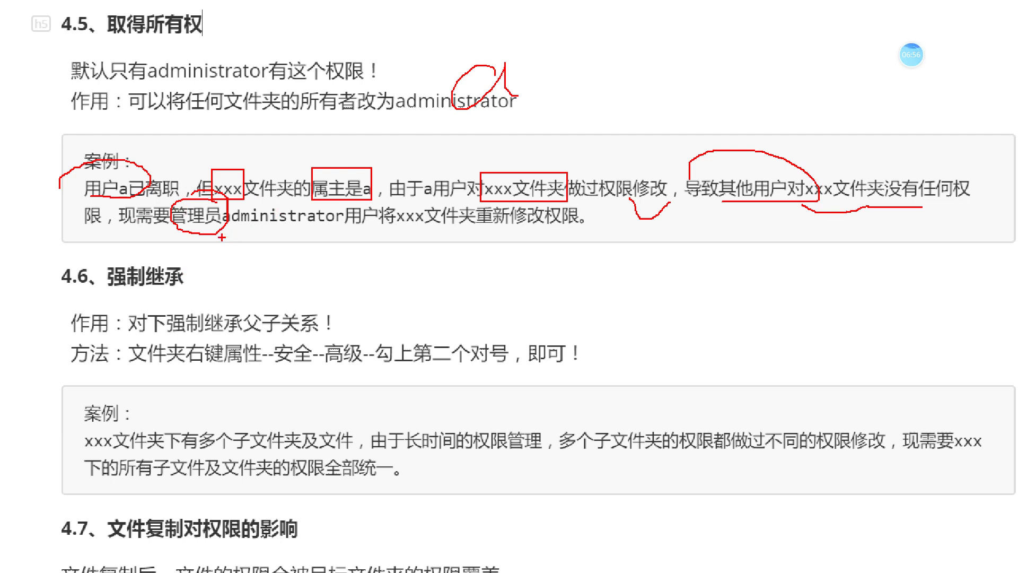
drag(266, 228, 340, 222)
drag(391, 223, 639, 237)
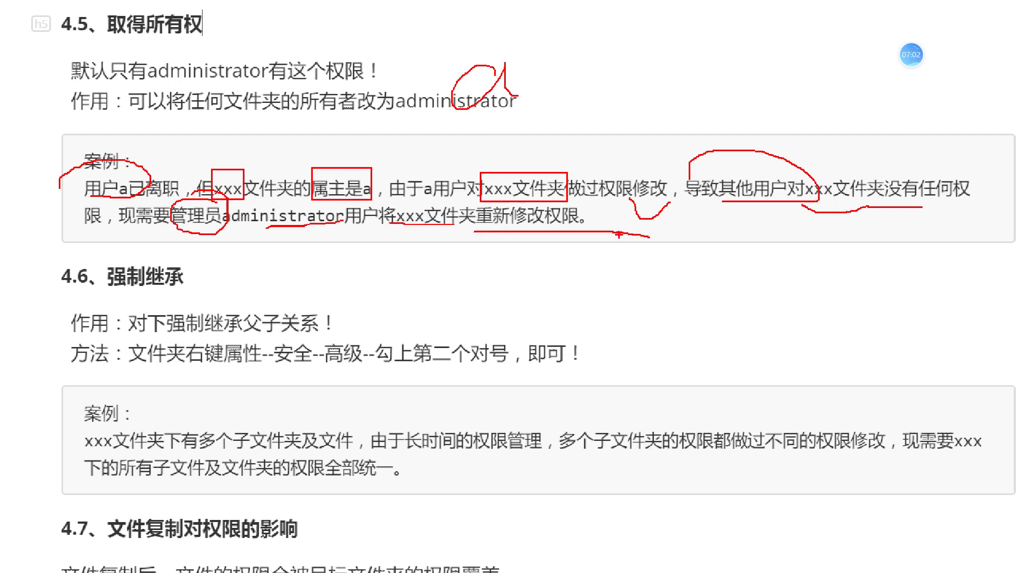
drag(94, 39, 205, 47)
key(Escape)
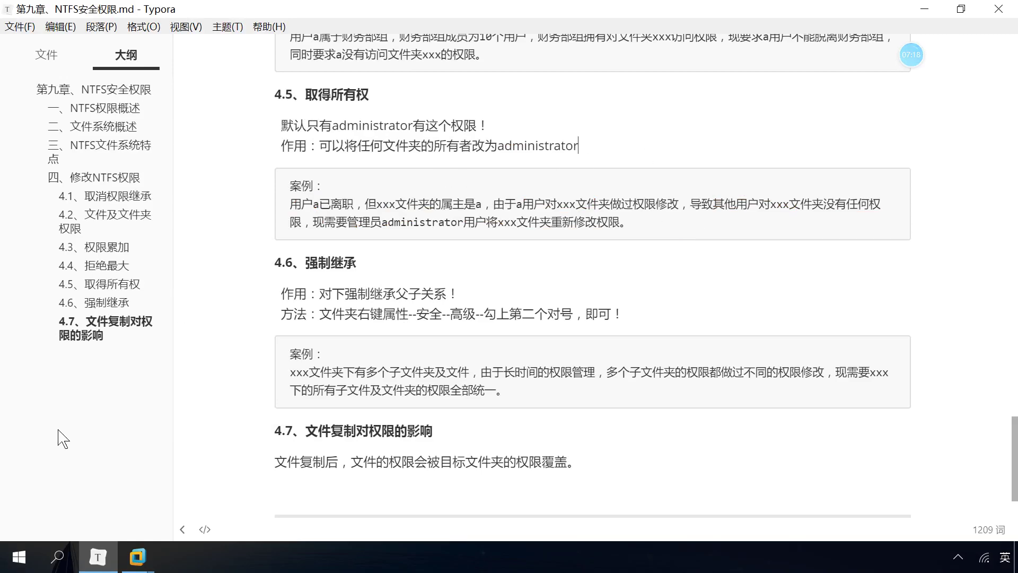
Step: Switch back to VMware Workstation and log off the administrator account in the win2003 virtual machine
click(137, 556)
click(249, 463)
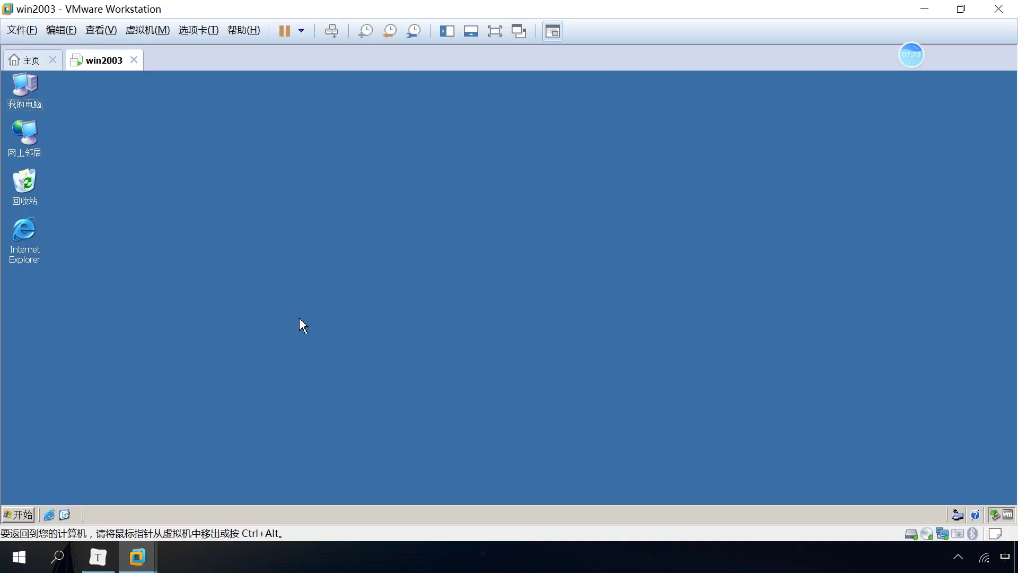
click(24, 516)
click(123, 495)
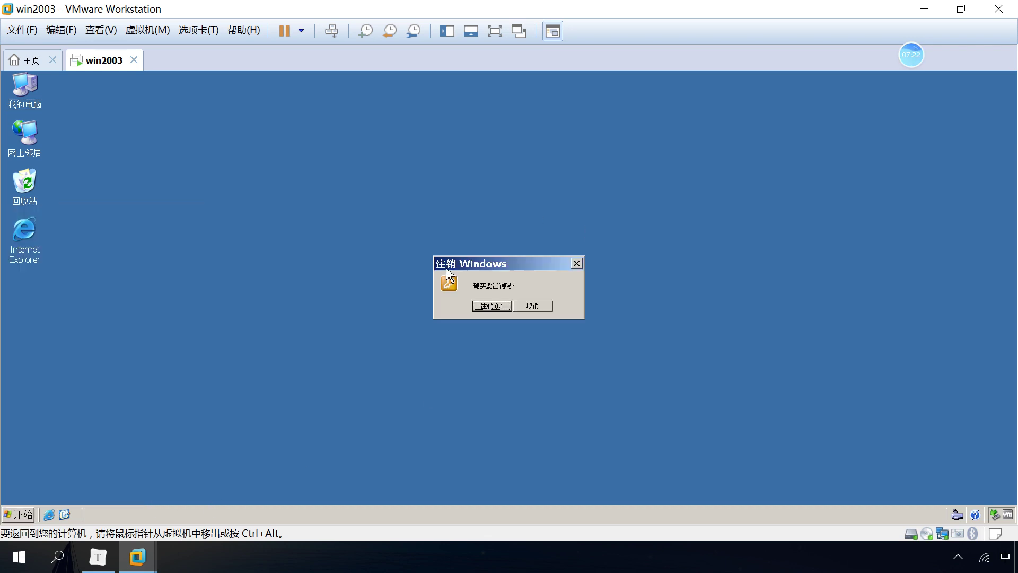
key(Return)
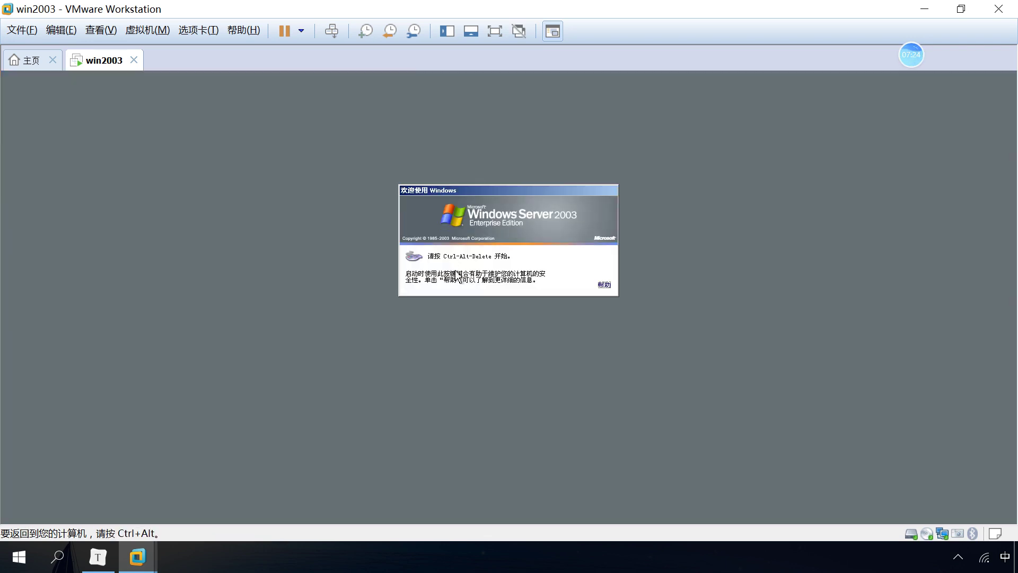
Step: Log on to Windows Server 2003 as user a with the account password
click(331, 31)
double_click(506, 260)
text(a)
key(Tab)
text(a)
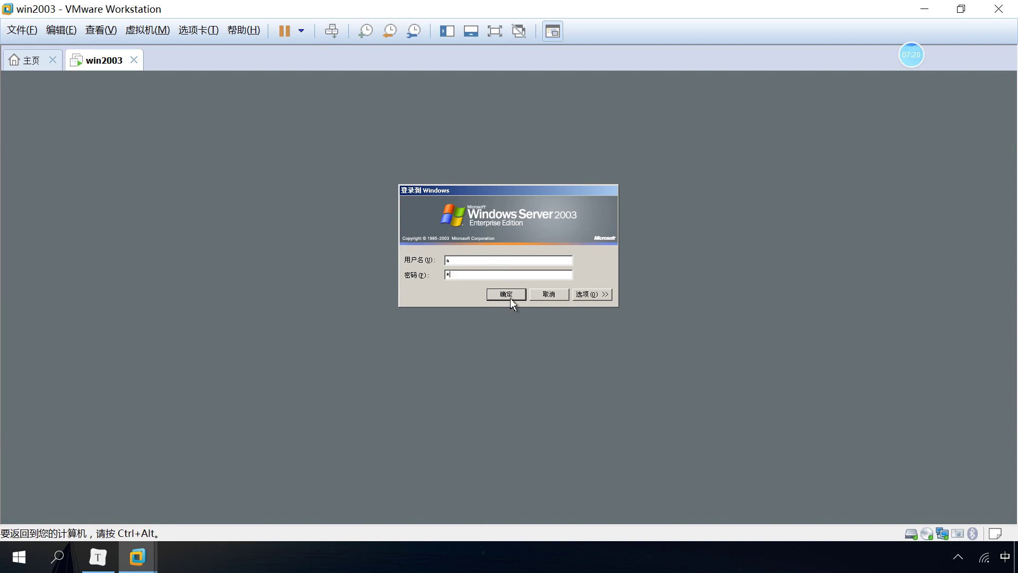
click(510, 298)
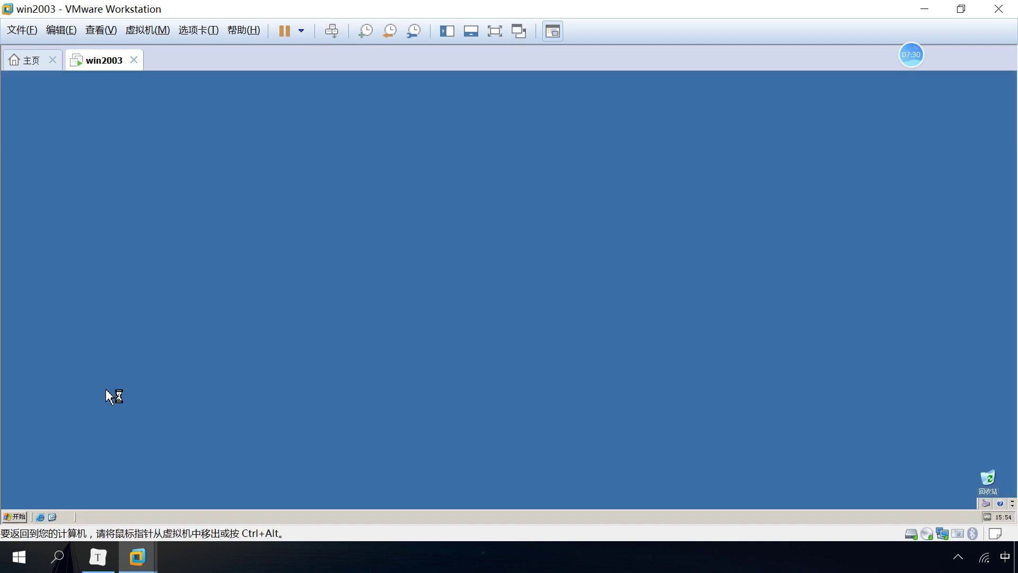
Step: Open drive E: through My Computer
click(25, 517)
click(185, 351)
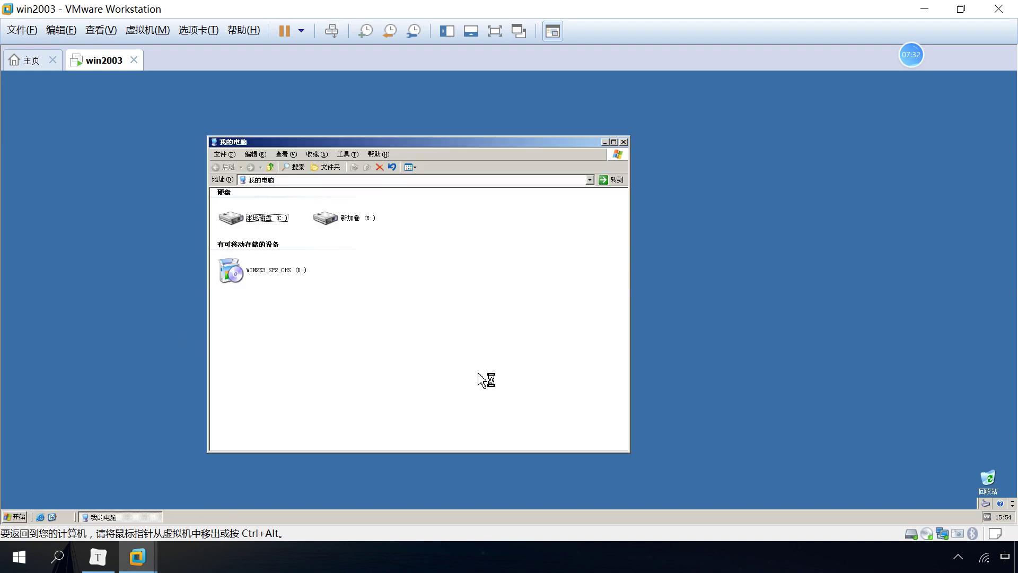
double_click(360, 221)
drag(416, 142, 540, 139)
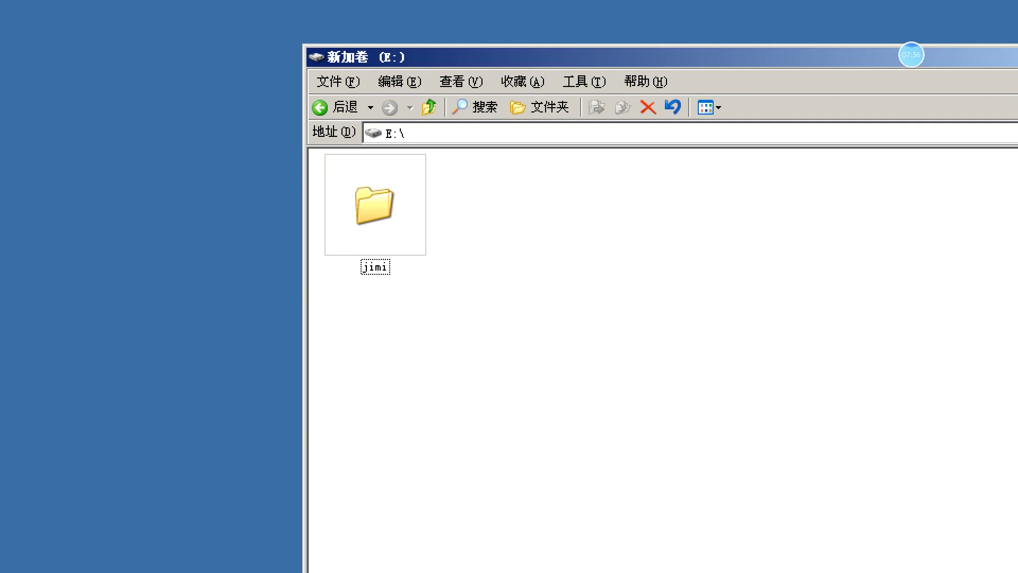
mouse_move(328, 153)
mouse_down()
mouse_move(419, 264)
mouse_move(357, 307)
mouse_move(416, 332)
mouse_up()
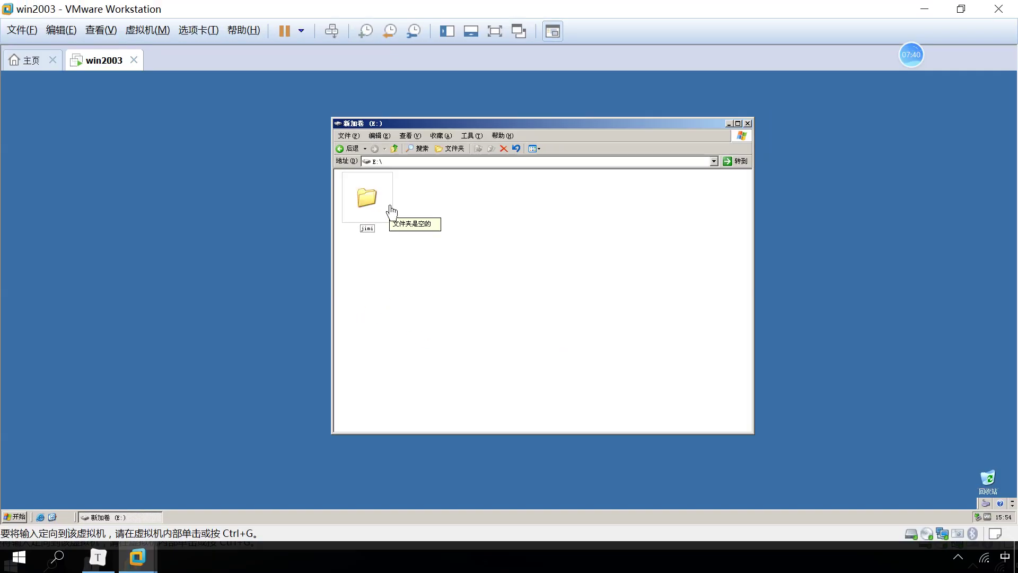
Step: Create a new folder named a in the root of drive E:
right_click(495, 204)
mouse_move(527, 273)
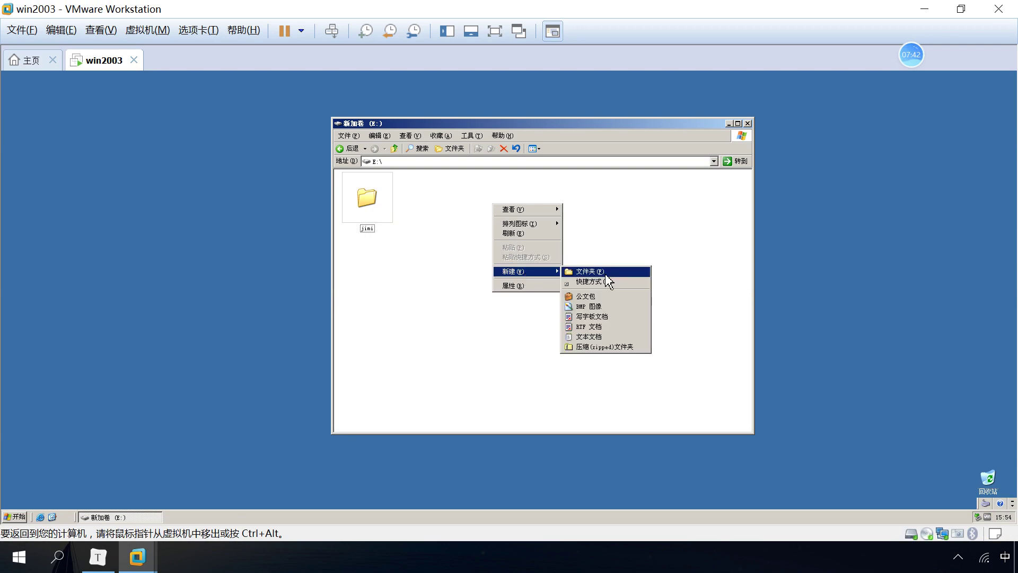
click(604, 271)
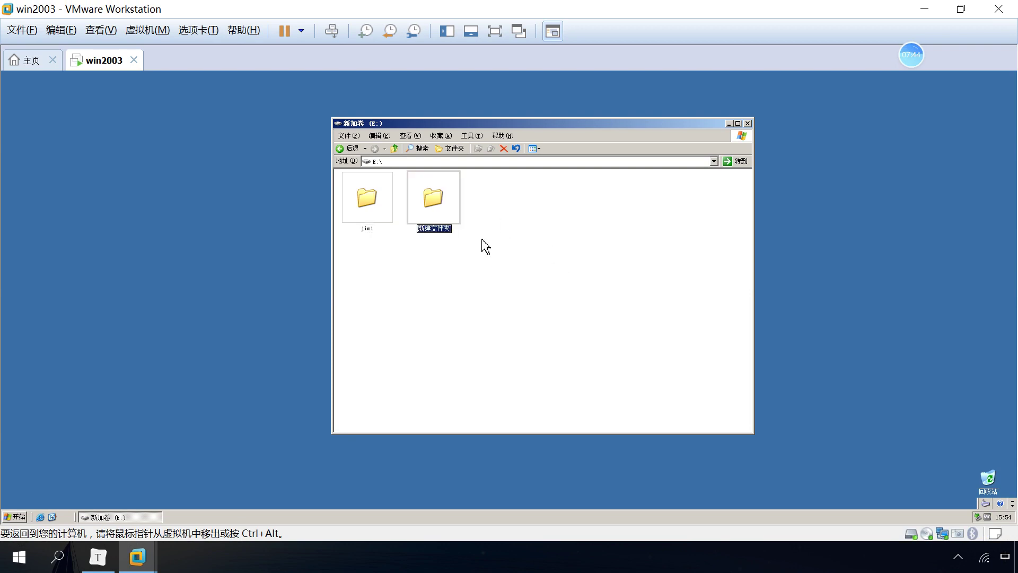
text(a)
key(Return)
click(443, 210)
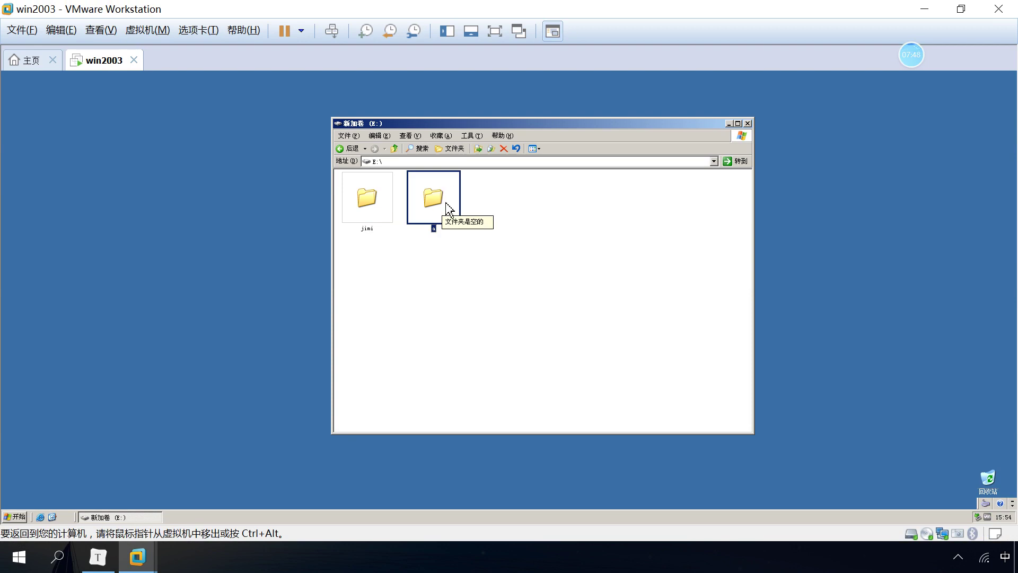
click(466, 221)
Step: Create a new text document inside folder a and paste several copies of it there
double_click(441, 204)
right_click(381, 203)
mouse_move(423, 296)
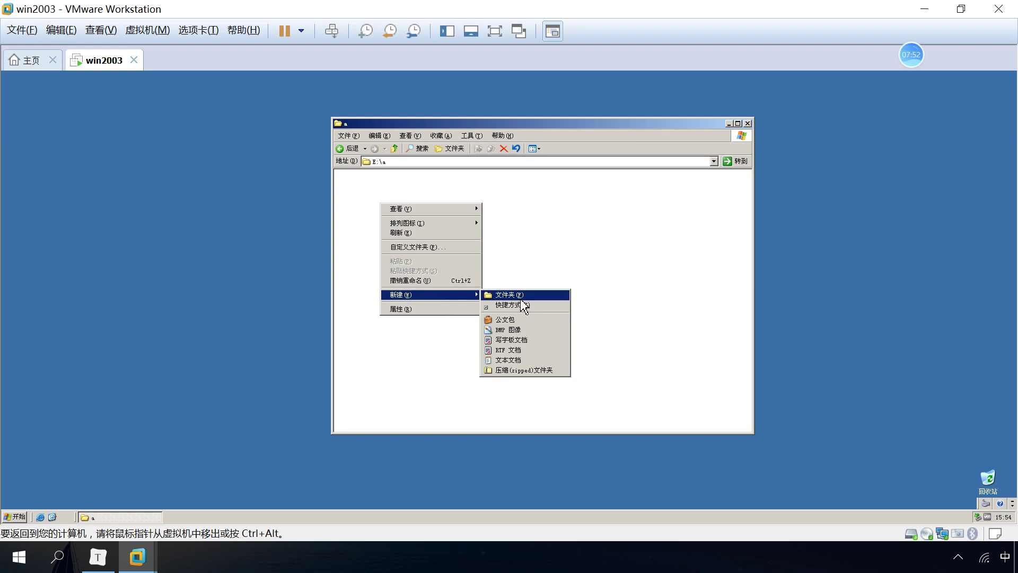
click(525, 366)
key(Return)
key(ctrl+c)
key(ctrl+v)
key(ctrl+v)
key(ctrl+v)
click(474, 326)
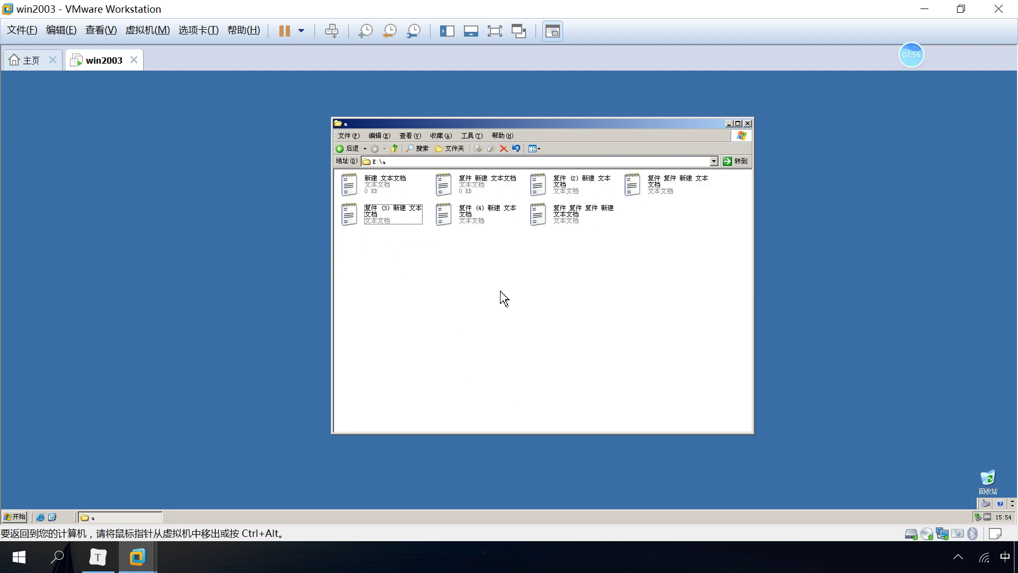
Step: Turn off permission inheritance in the advanced security settings of folder a on drive E:, copying the parent's entries
click(394, 149)
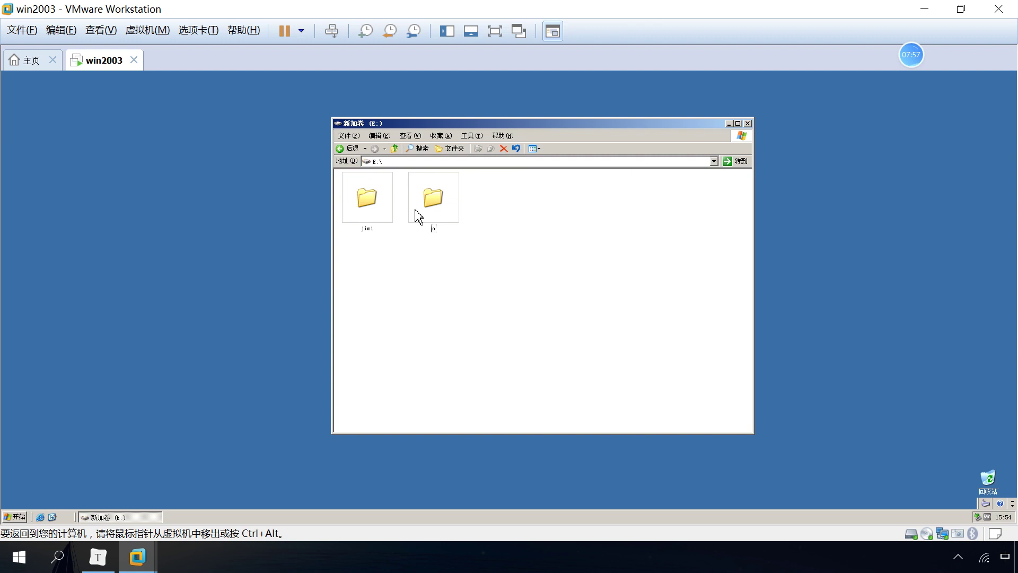
right_click(442, 204)
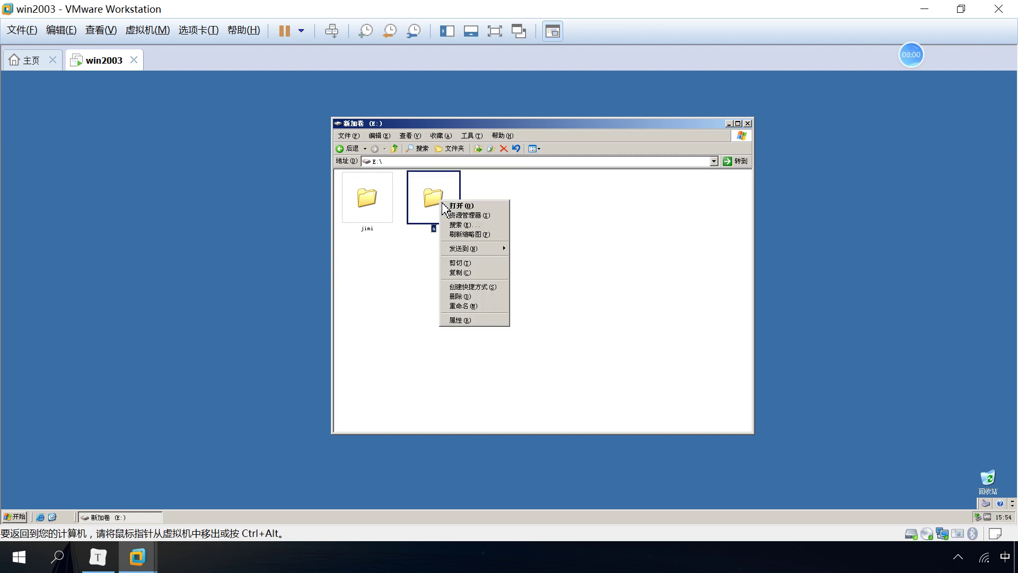
click(480, 325)
drag(511, 208, 587, 132)
click(556, 144)
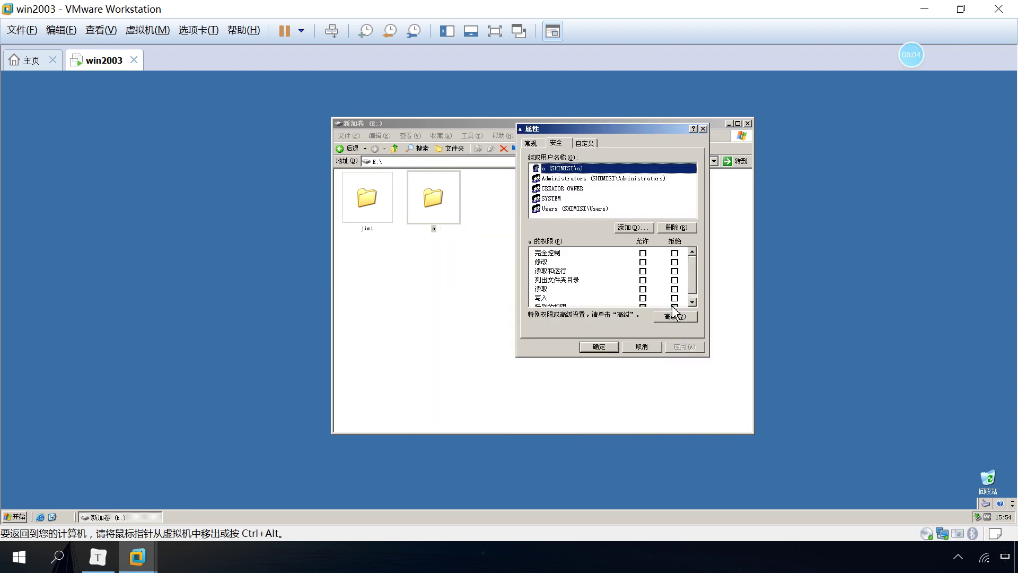
click(674, 314)
click(573, 308)
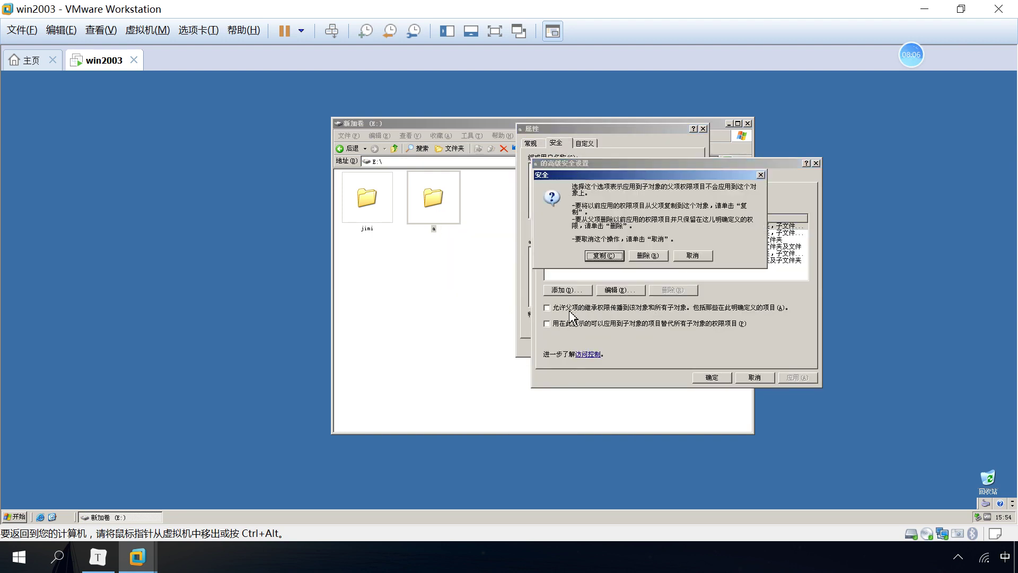
click(608, 256)
click(705, 378)
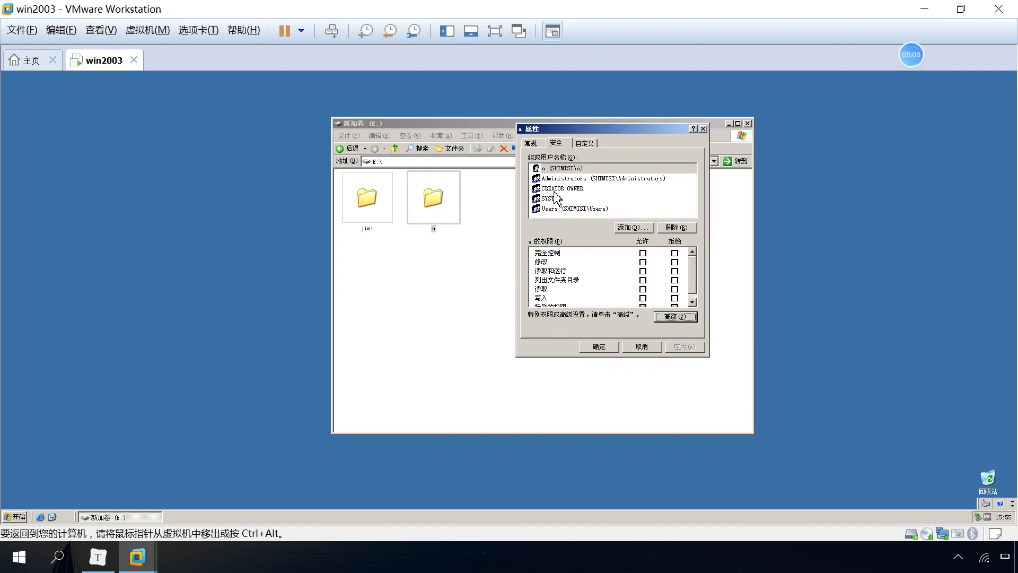
Step: Remove all existing users and groups from folder a's permission list
click(570, 168)
click(677, 227)
click(677, 227)
click(677, 228)
click(677, 228)
click(678, 227)
Step: Add user a to folder a's permission list, allow Full Control, and apply the change
click(636, 227)
text(a)
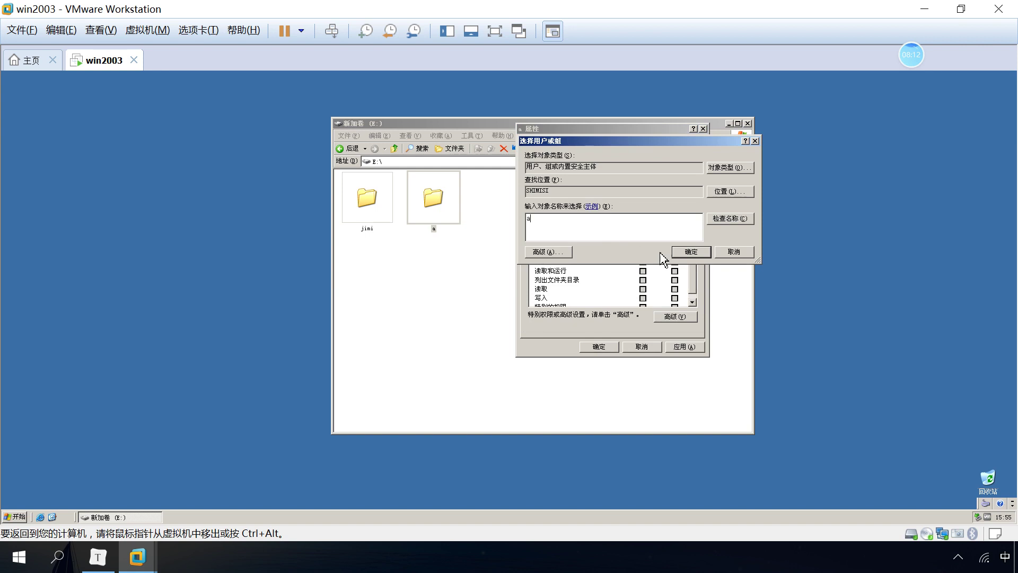
click(692, 256)
click(755, 314)
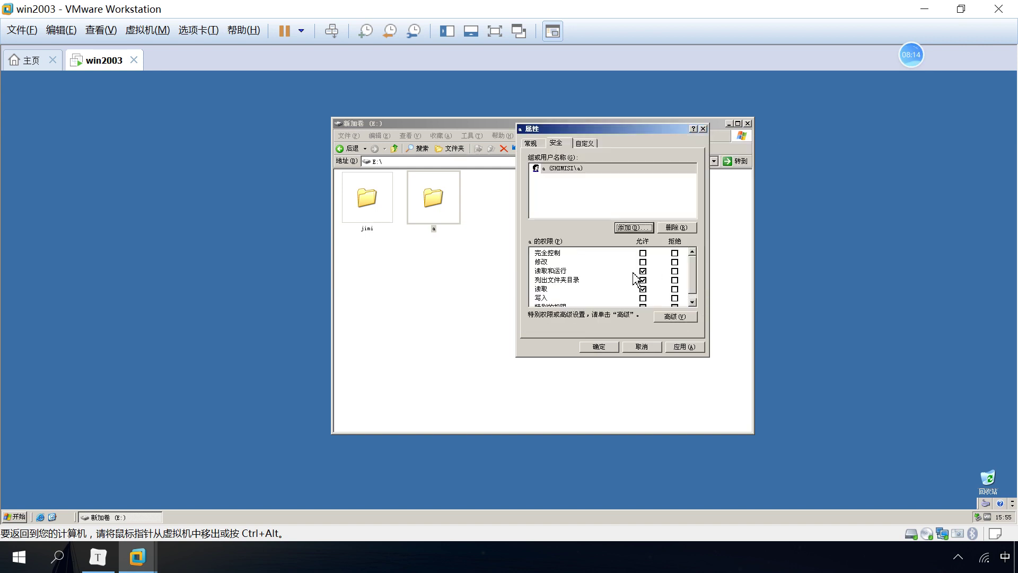
click(642, 253)
click(684, 348)
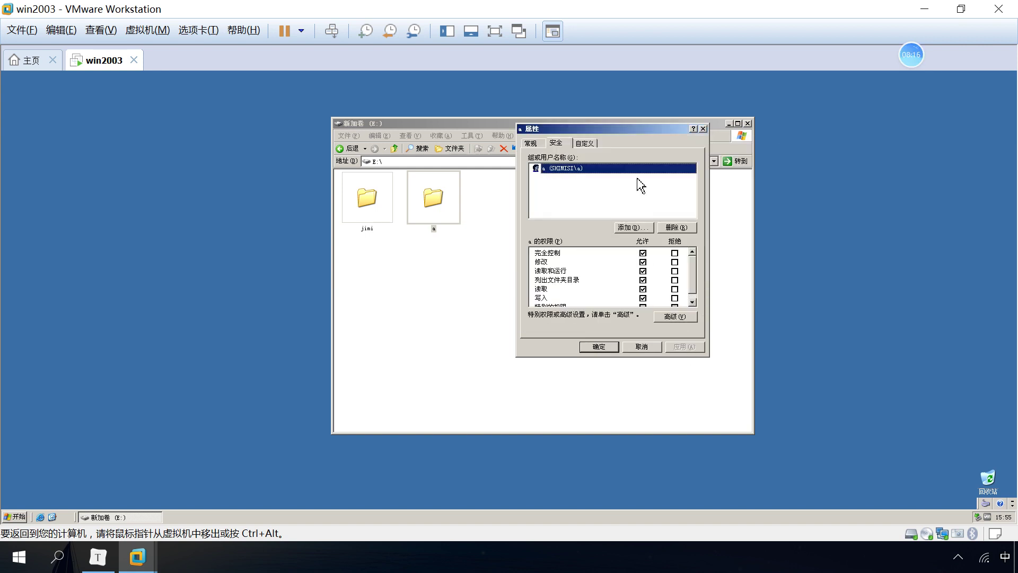
Step: Review the group and user list on folder a's security settings and close its properties
drag(618, 130, 569, 172)
click(570, 234)
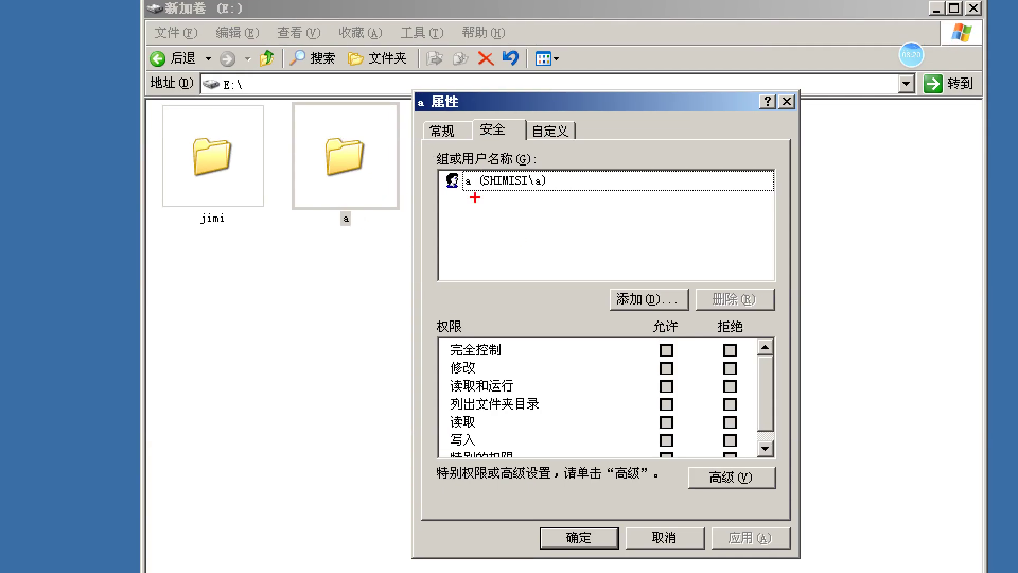
drag(419, 153, 767, 274)
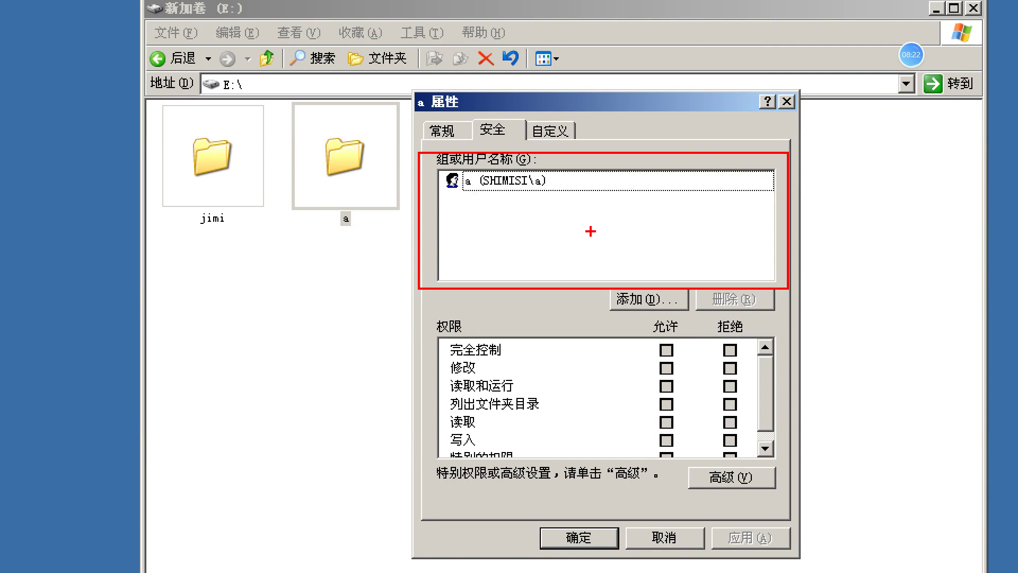
mouse_move(584, 174)
mouse_down()
mouse_move(481, 183)
mouse_move(561, 187)
mouse_up()
mouse_move(531, 312)
mouse_down()
mouse_move(628, 340)
mouse_move(525, 290)
mouse_up()
mouse_move(640, 203)
mouse_down()
mouse_move(634, 271)
mouse_move(619, 198)
mouse_up()
mouse_move(763, 210)
mouse_down()
mouse_move(713, 244)
mouse_move(769, 218)
mouse_up()
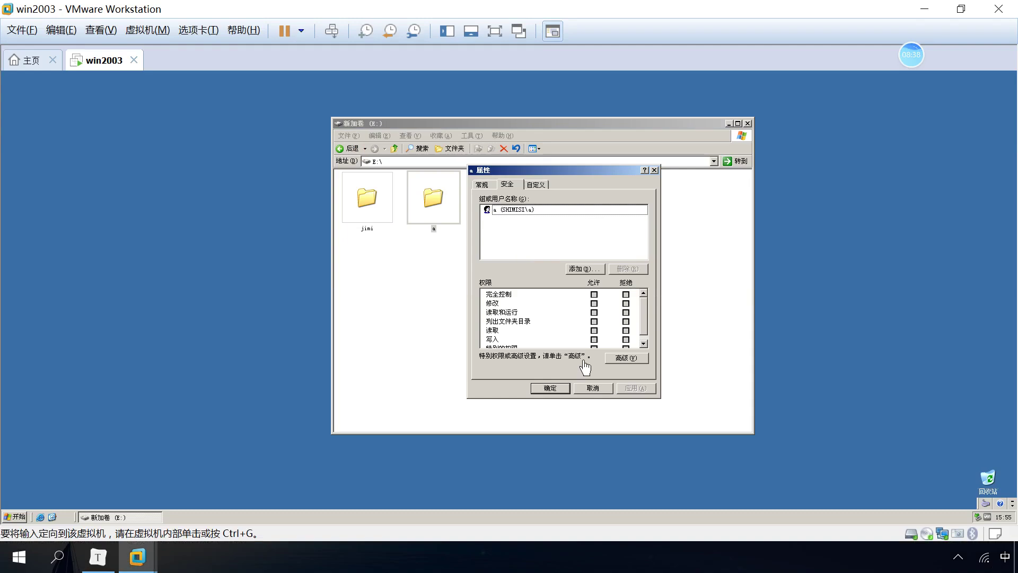
click(595, 388)
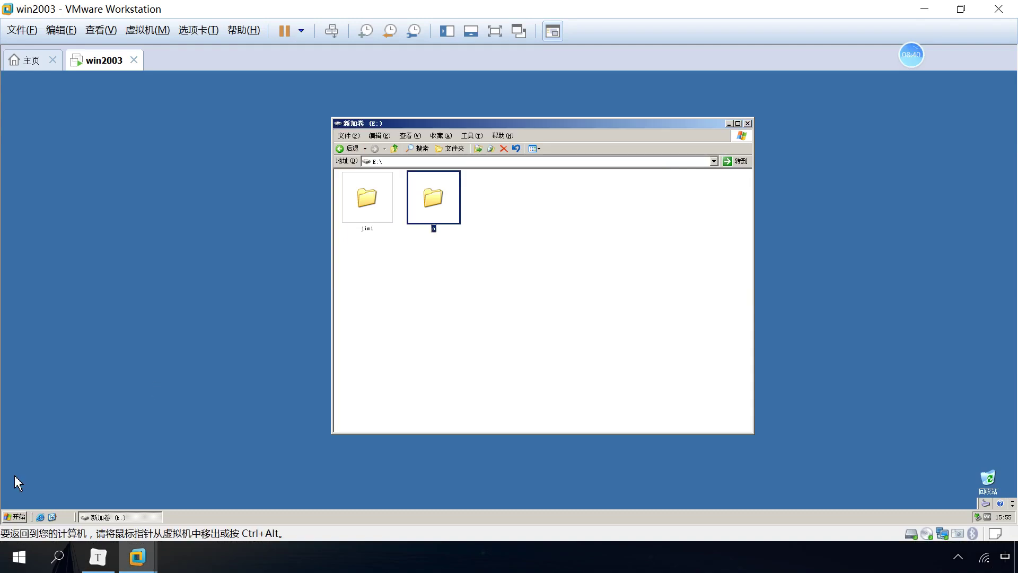
Step: Log off the current Windows session and log on as administrator with the account password
click(13, 517)
click(132, 500)
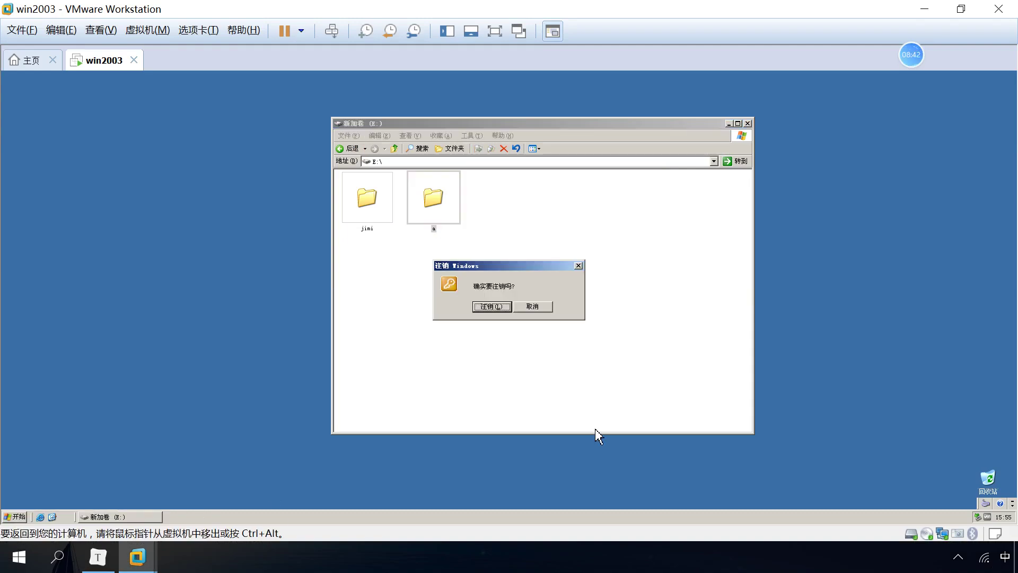
click(499, 312)
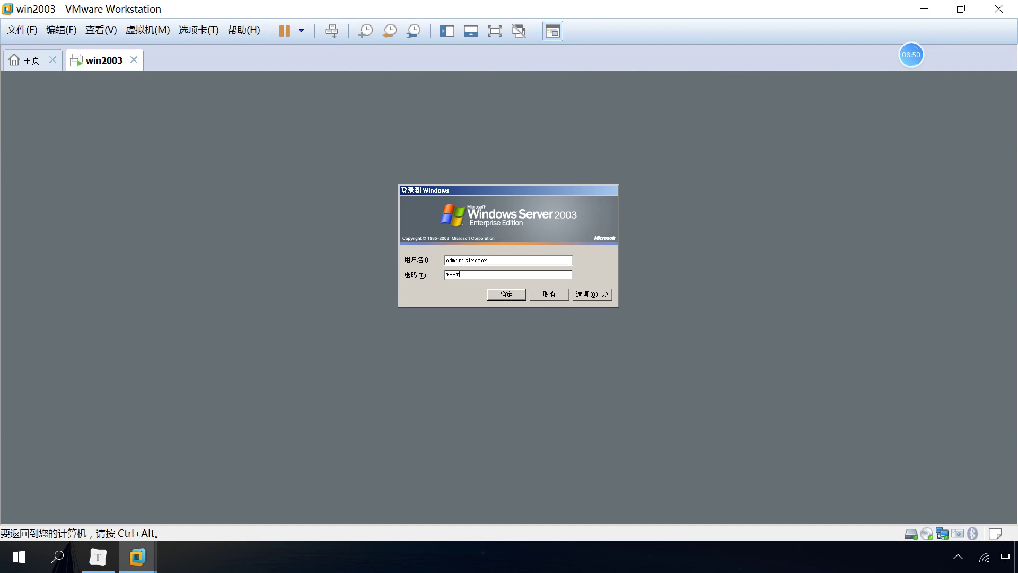
key(Return)
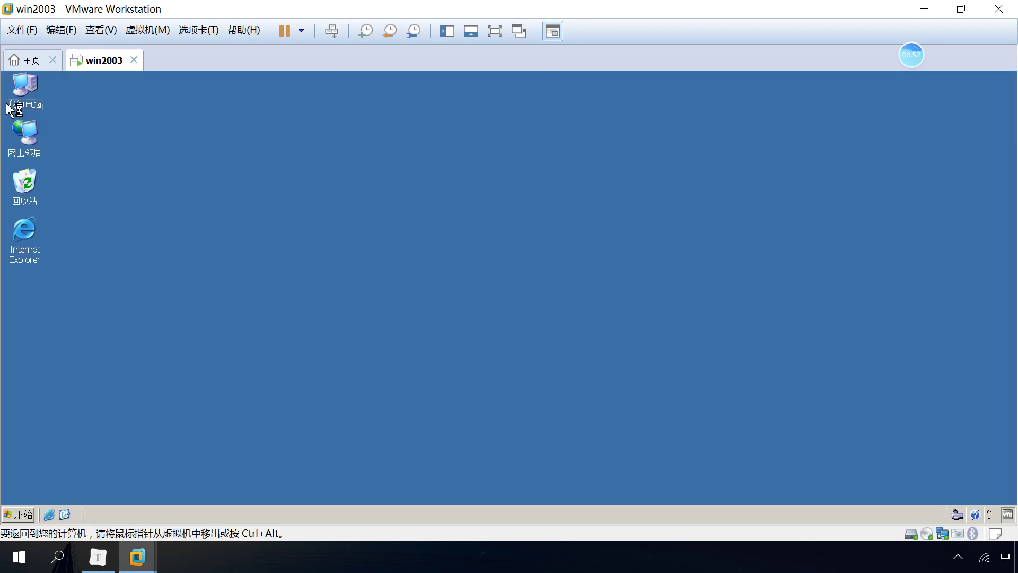
Step: Open drive E: in My Computer and try to open folder a as administrator
double_click(32, 104)
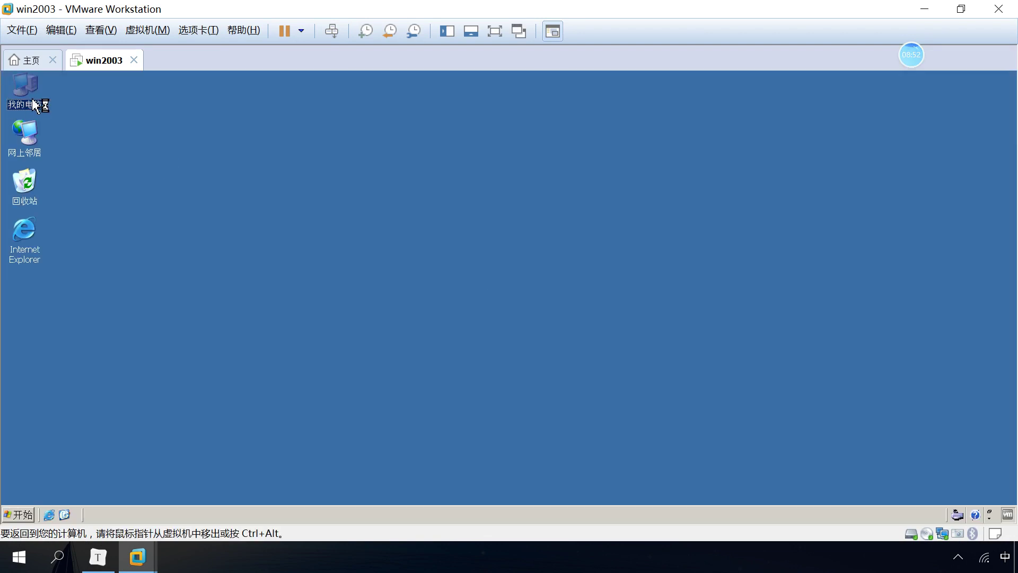
double_click(332, 220)
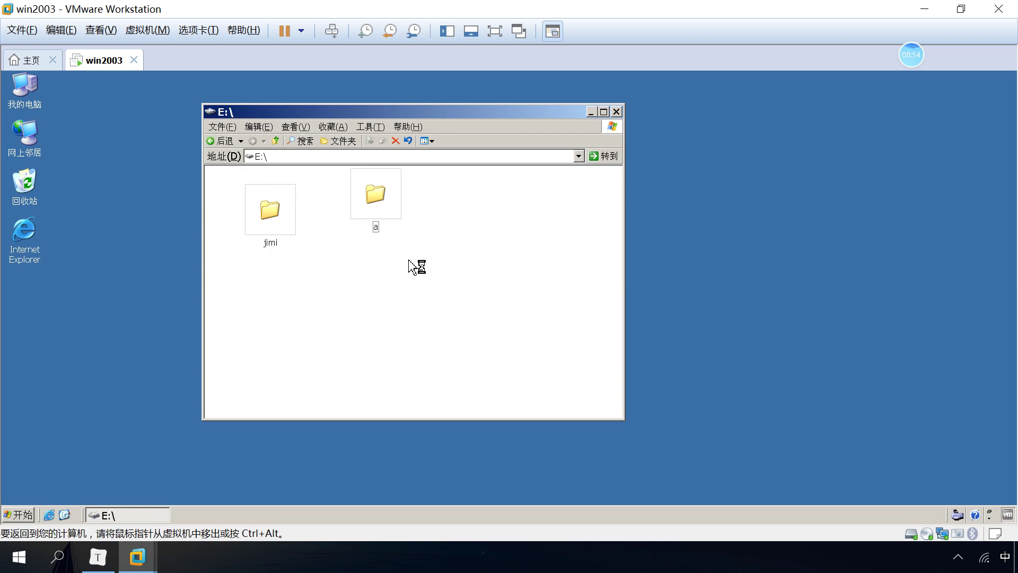
mouse_move(380, 211)
mouse_down()
mouse_move(378, 225)
mouse_move(372, 205)
mouse_move(391, 217)
mouse_up()
double_click(391, 209)
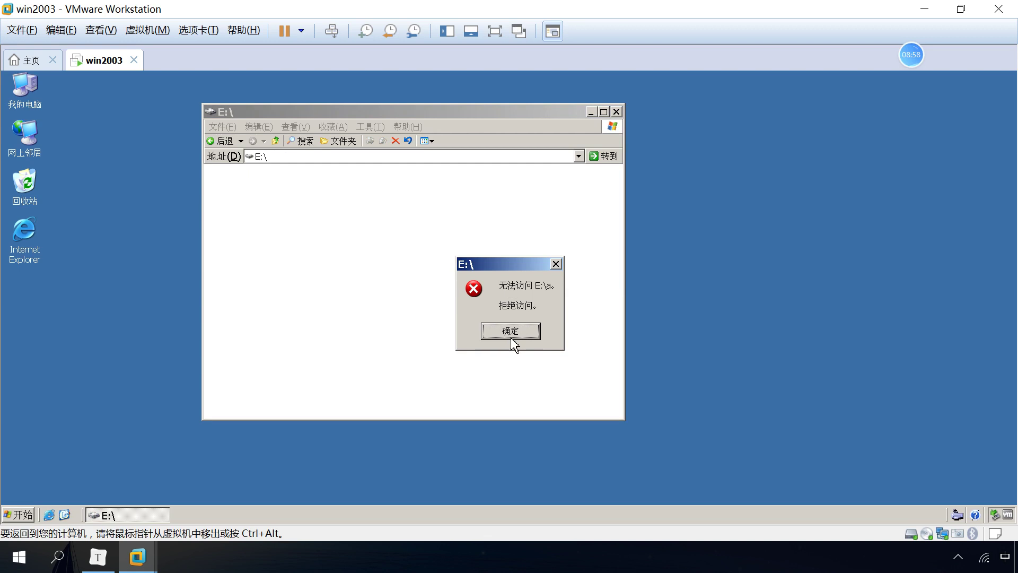
click(512, 339)
double_click(390, 207)
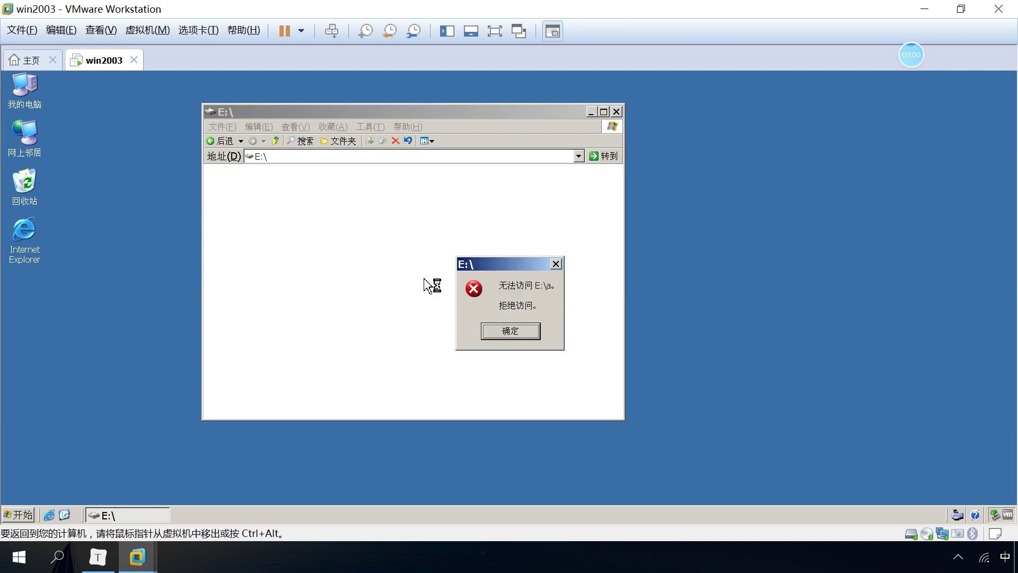
click(523, 333)
drag(404, 222, 374, 235)
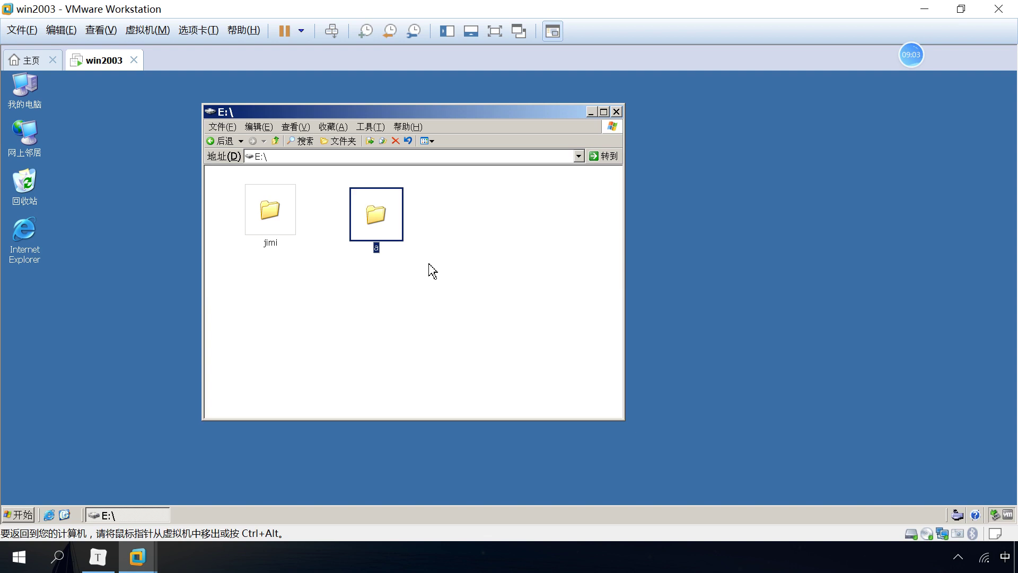
Step: Display the owner information in the advanced security settings of folder a on drive E:
right_click(381, 212)
click(416, 377)
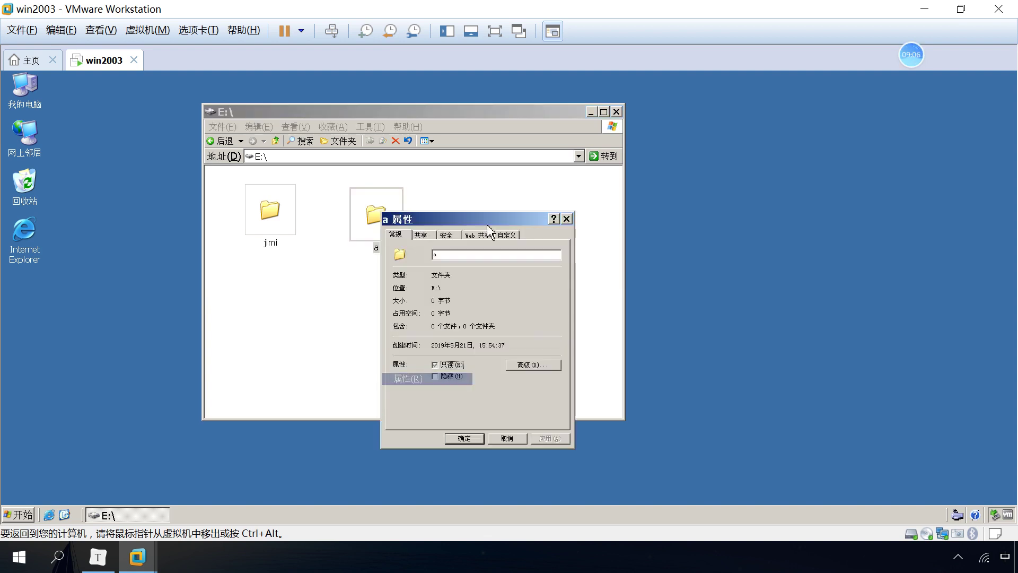
click(453, 234)
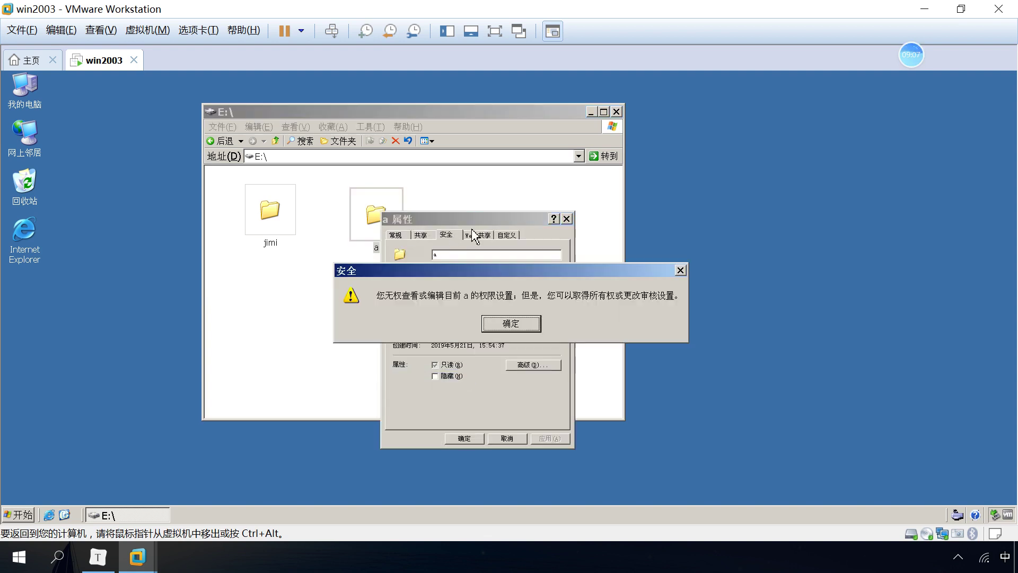
click(509, 322)
drag(471, 224, 529, 169)
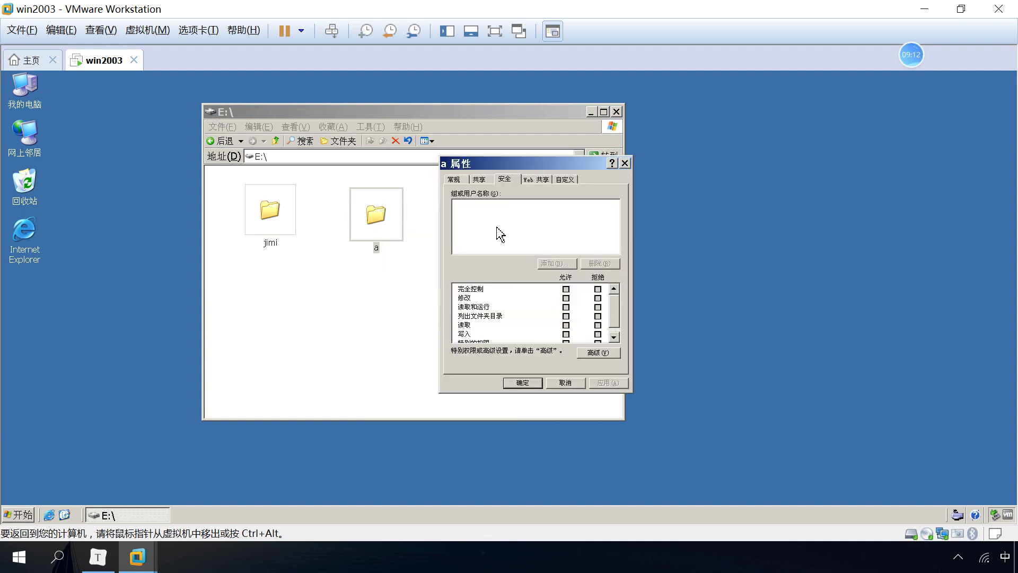
click(601, 353)
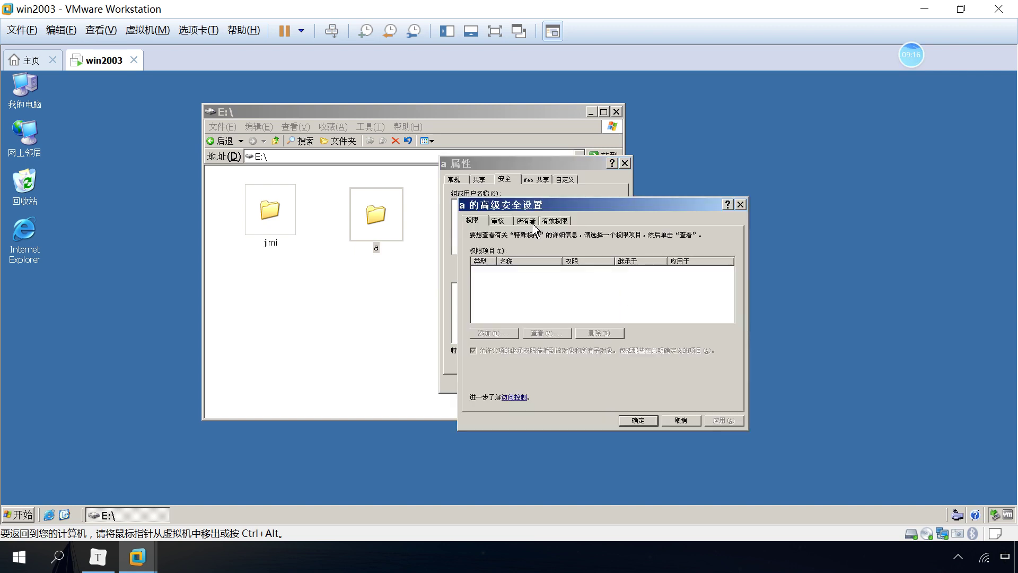
click(530, 220)
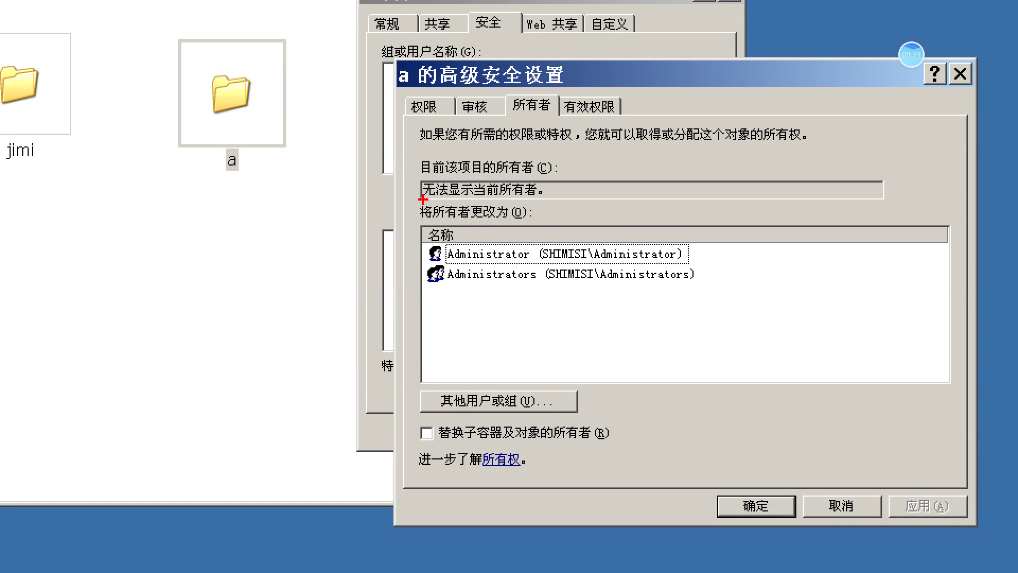
mouse_move(412, 192)
mouse_down()
mouse_move(413, 220)
mouse_move(539, 226)
mouse_up()
drag(433, 238, 543, 262)
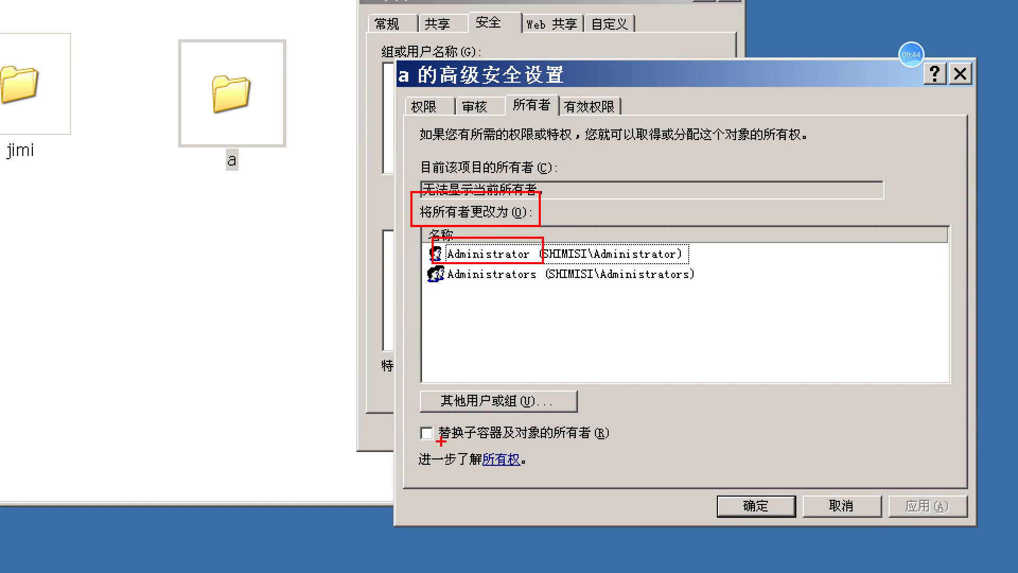
drag(388, 407, 413, 445)
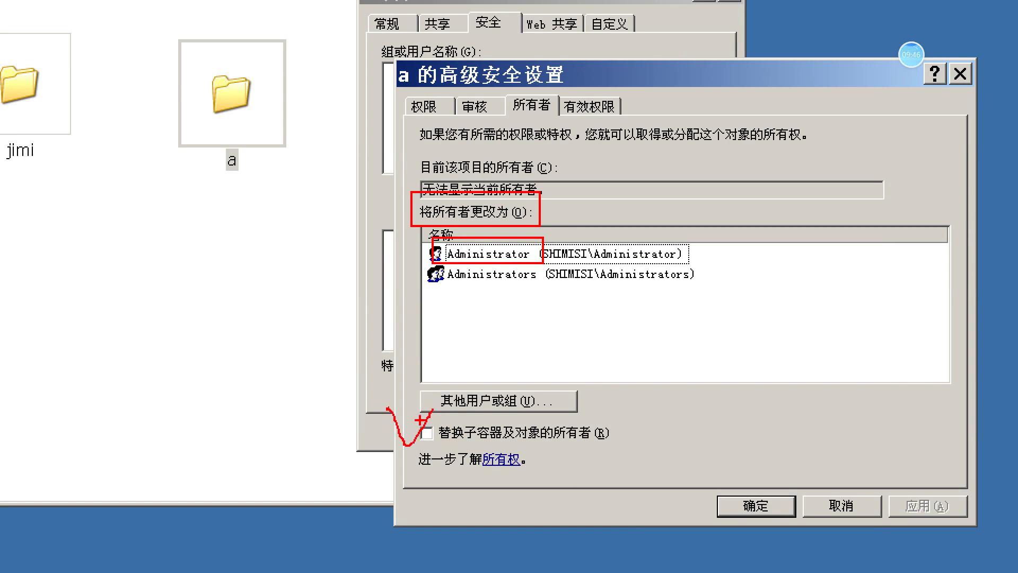
mouse_move(266, 55)
mouse_down()
mouse_move(193, 79)
mouse_move(319, 67)
mouse_move(278, 55)
mouse_up()
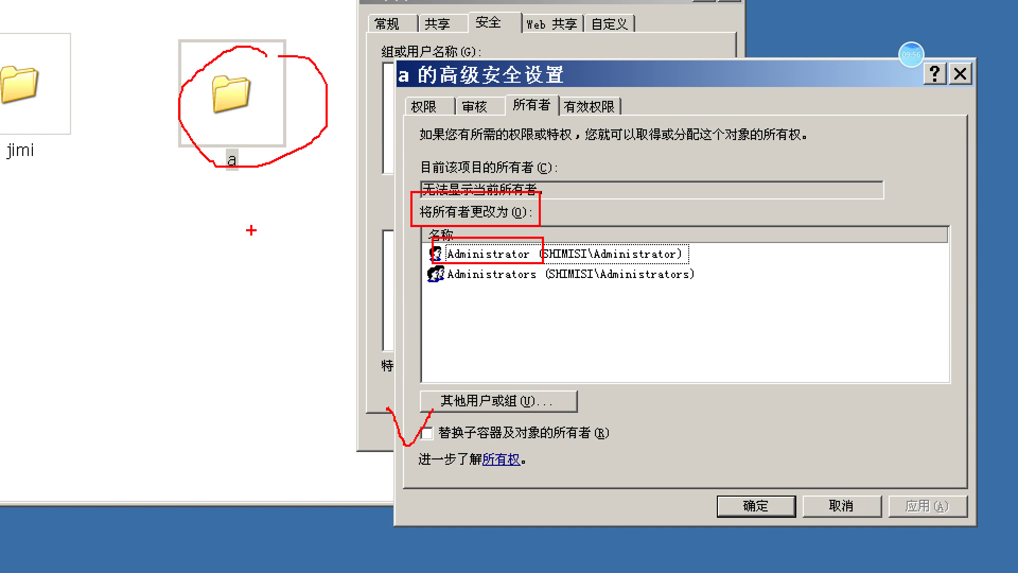
drag(766, 227, 682, 248)
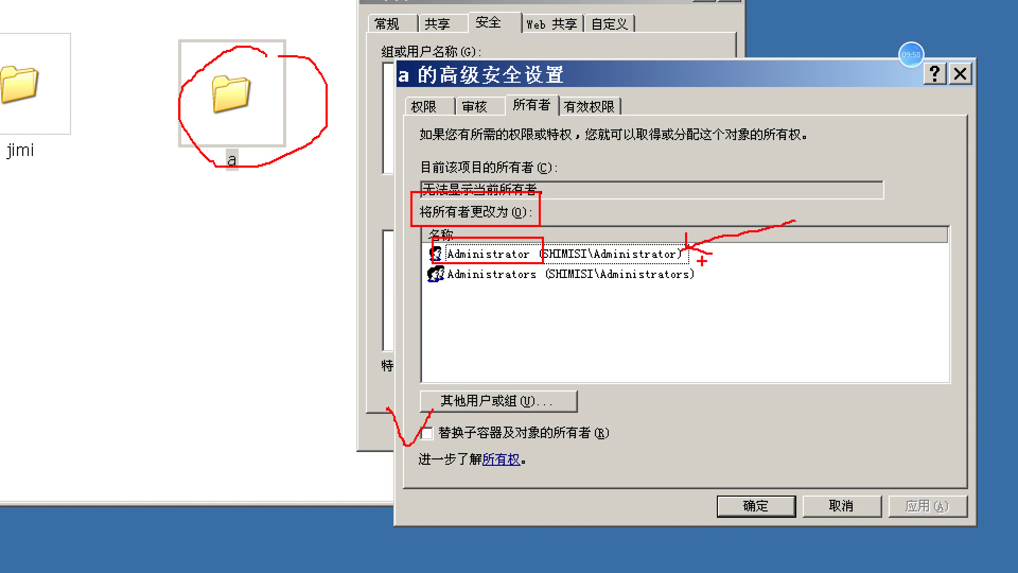
Step: Try to replace the owner of folder a's subcontainers and objects without selecting a new owner, and close its properties
click(498, 434)
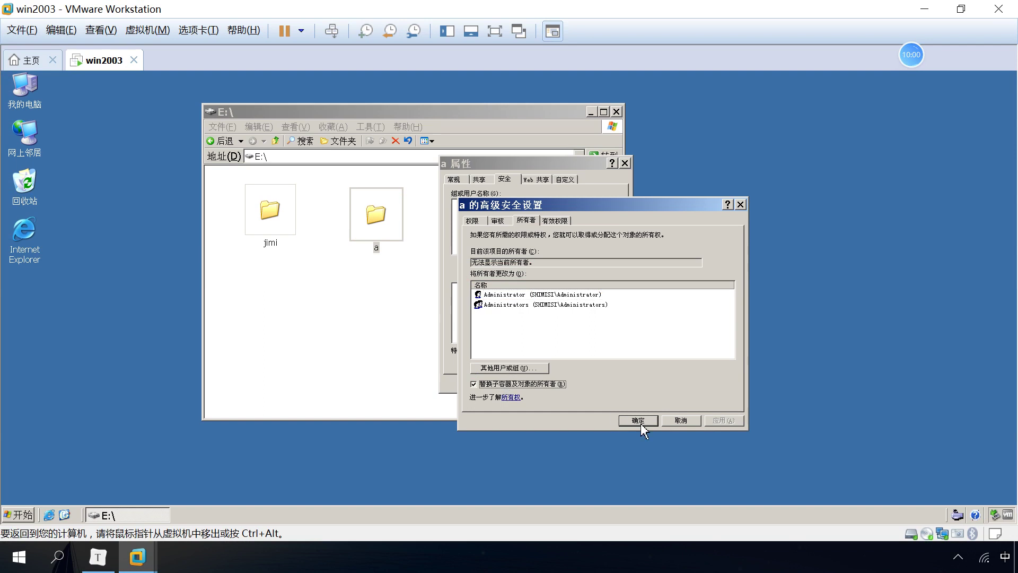
click(639, 420)
click(534, 386)
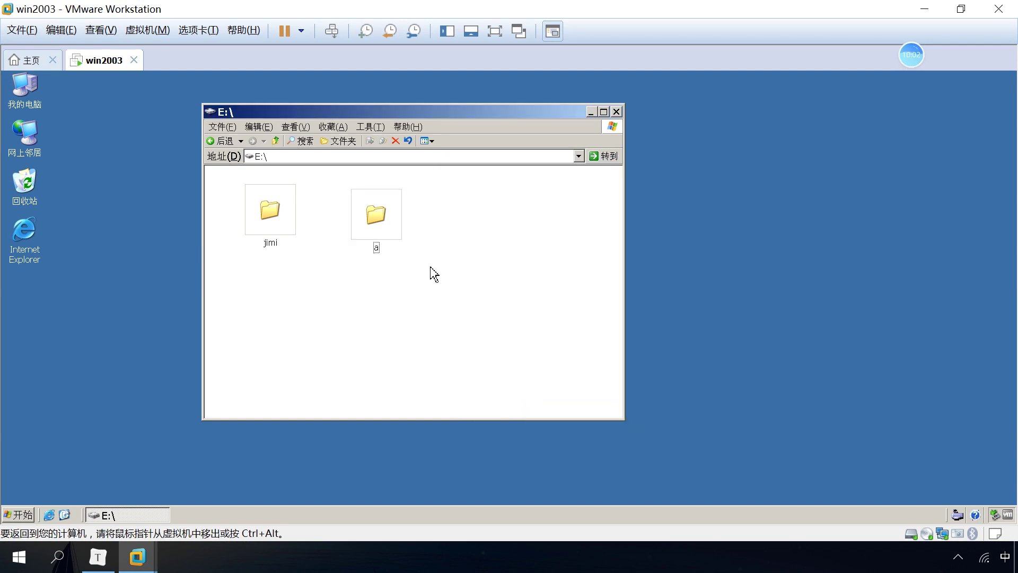
Step: Reopen folder a's advanced security settings at the list of accounts that can become its owner
right_click(374, 208)
click(414, 366)
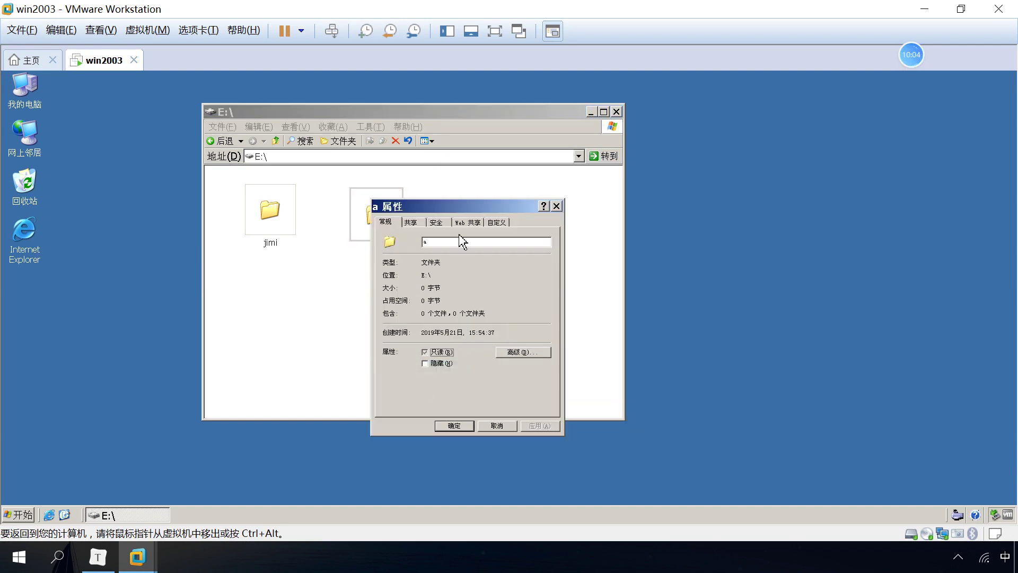
click(436, 222)
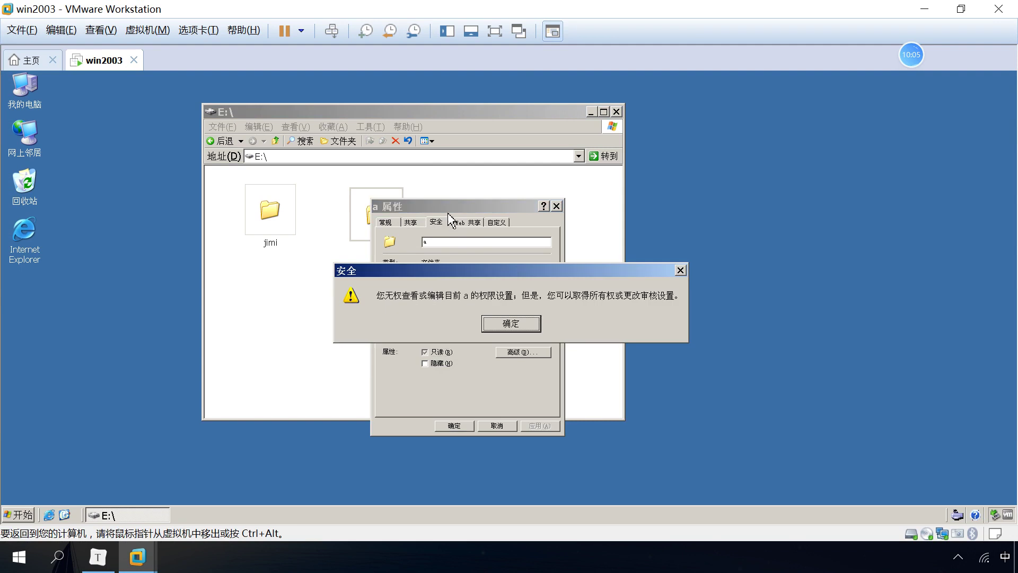
click(527, 328)
drag(475, 207, 562, 161)
click(632, 347)
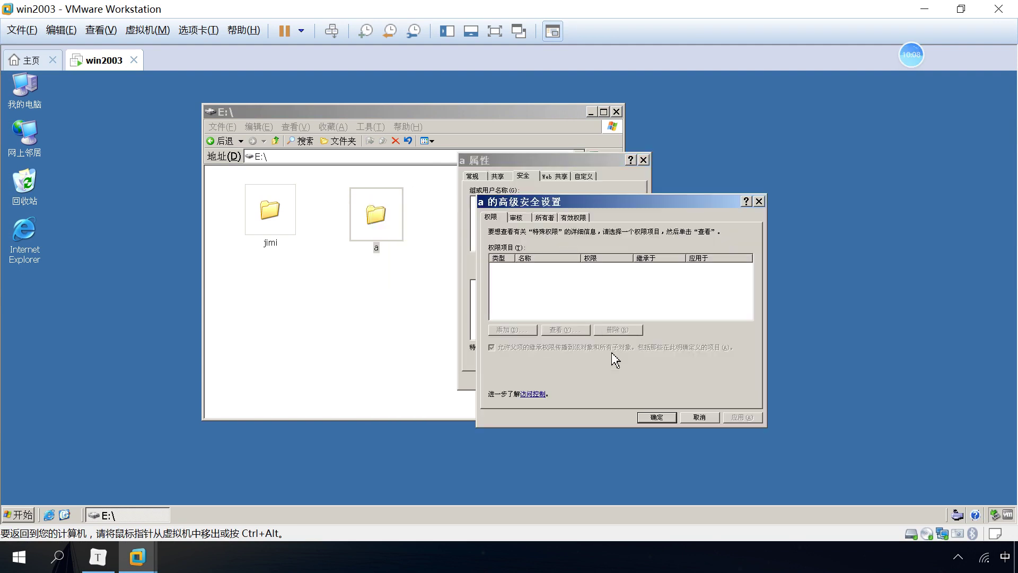
click(544, 218)
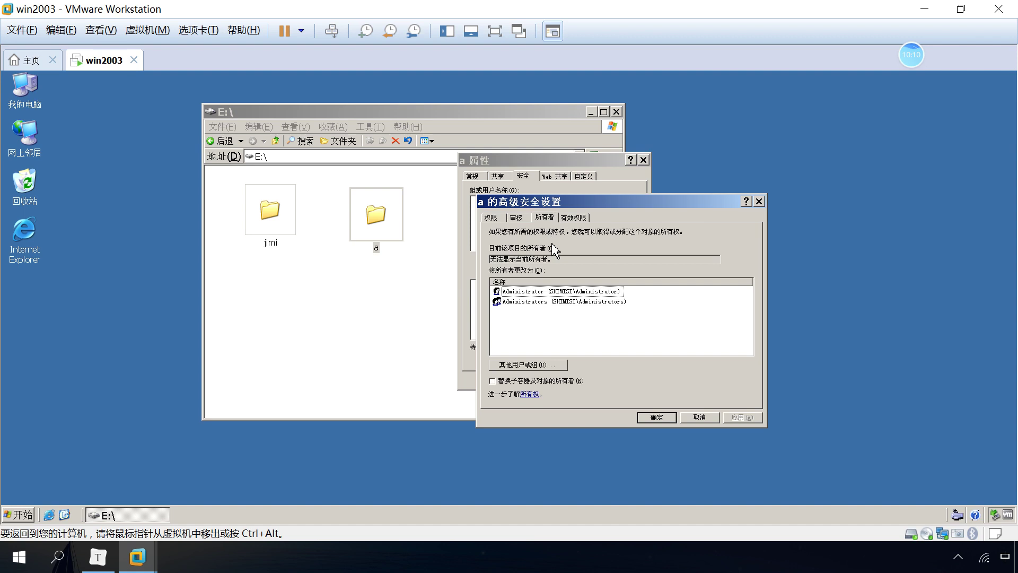
Step: Make Administrator the owner of folder a, including its subcontainers and objects, and close the folder's properties
click(536, 294)
click(522, 381)
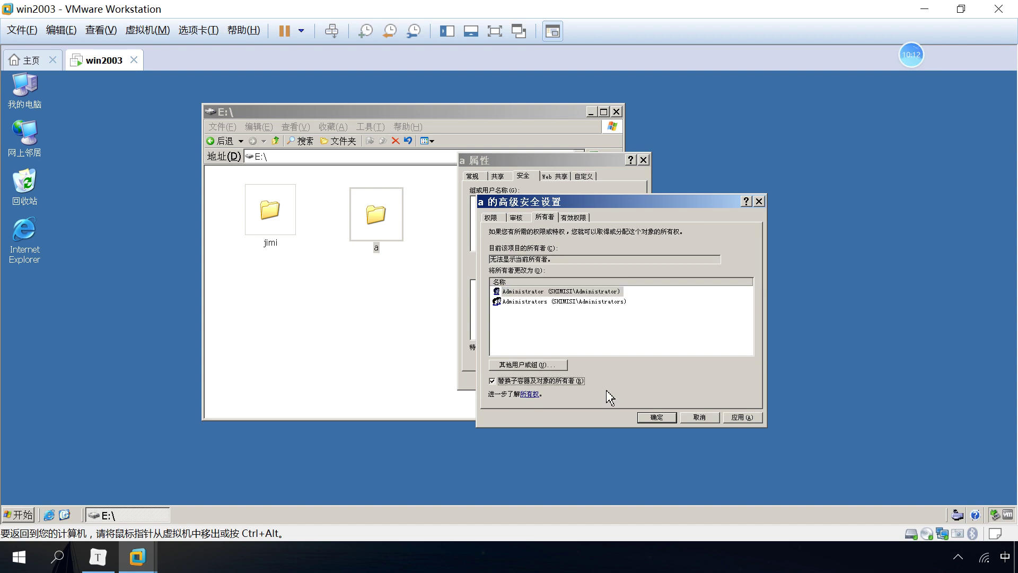
click(656, 416)
click(480, 327)
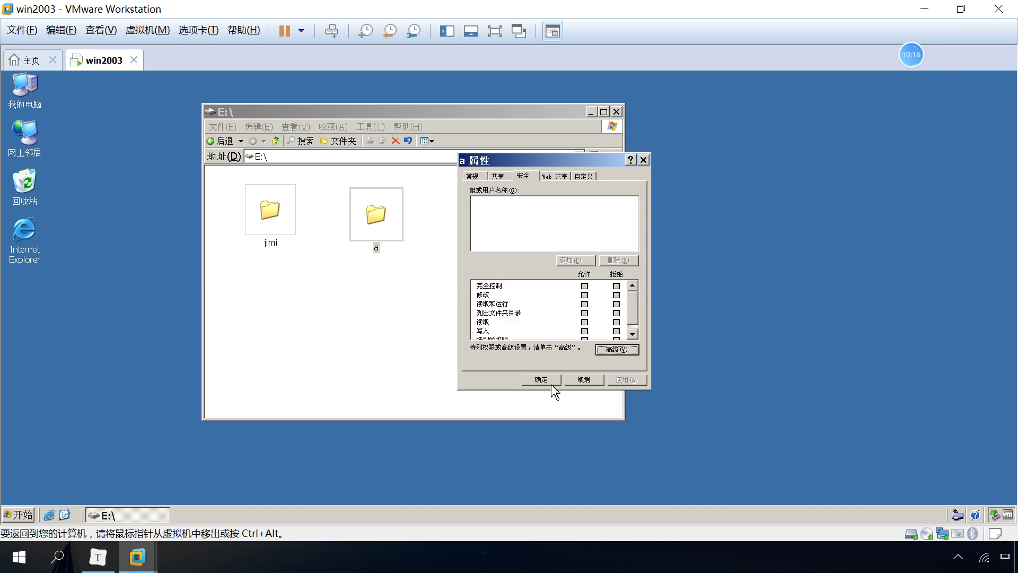
click(552, 383)
Step: Check the users, groups and permissions listed in folder a's security settings
right_click(380, 223)
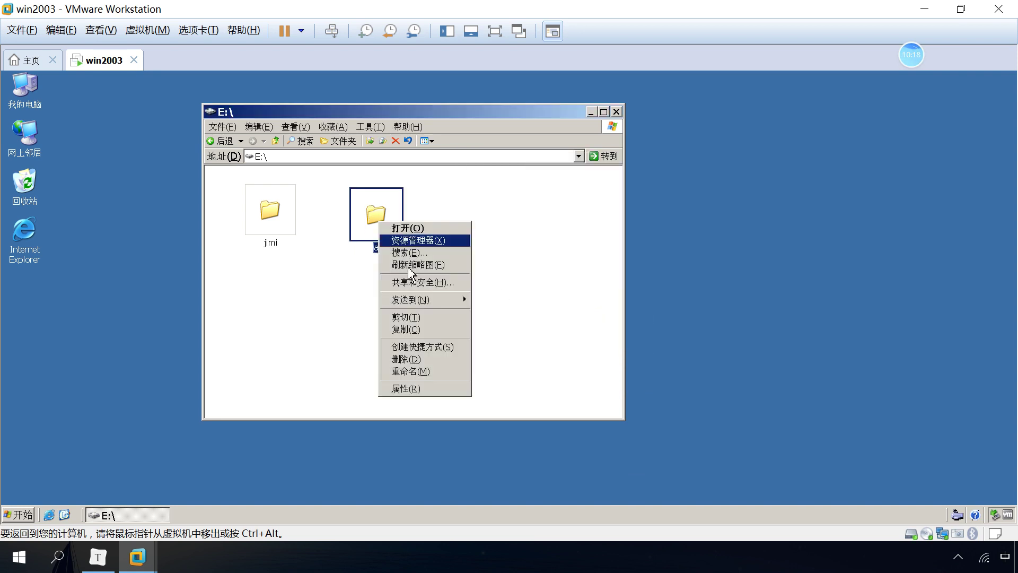
click(433, 389)
click(453, 245)
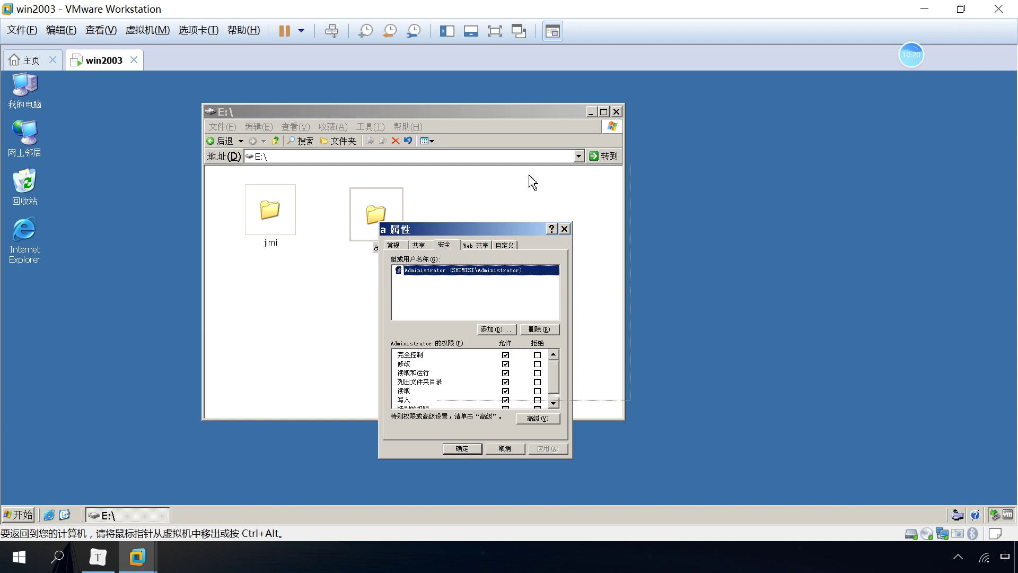
click(514, 242)
key(super)
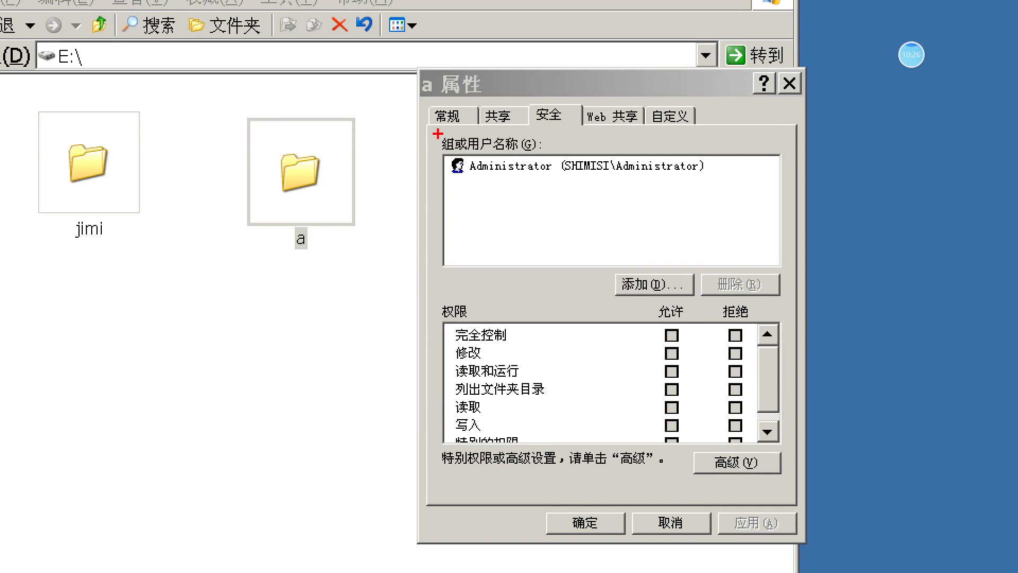
drag(437, 133, 742, 192)
mouse_move(684, 212)
mouse_down()
mouse_move(649, 241)
mouse_move(660, 220)
mouse_move(718, 274)
mouse_up()
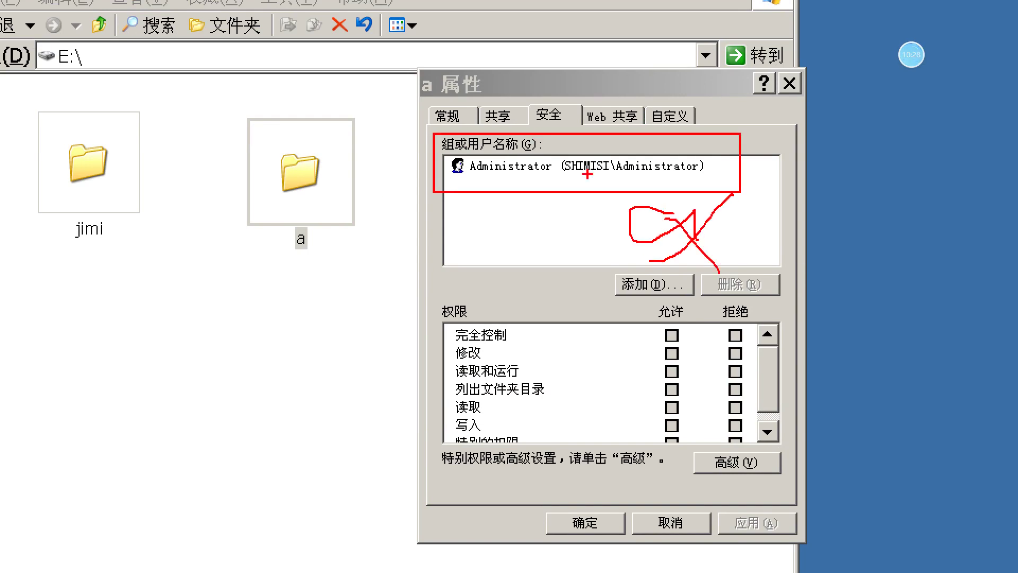
mouse_move(544, 158)
mouse_down()
mouse_move(579, 142)
mouse_move(509, 208)
mouse_move(348, 198)
mouse_up()
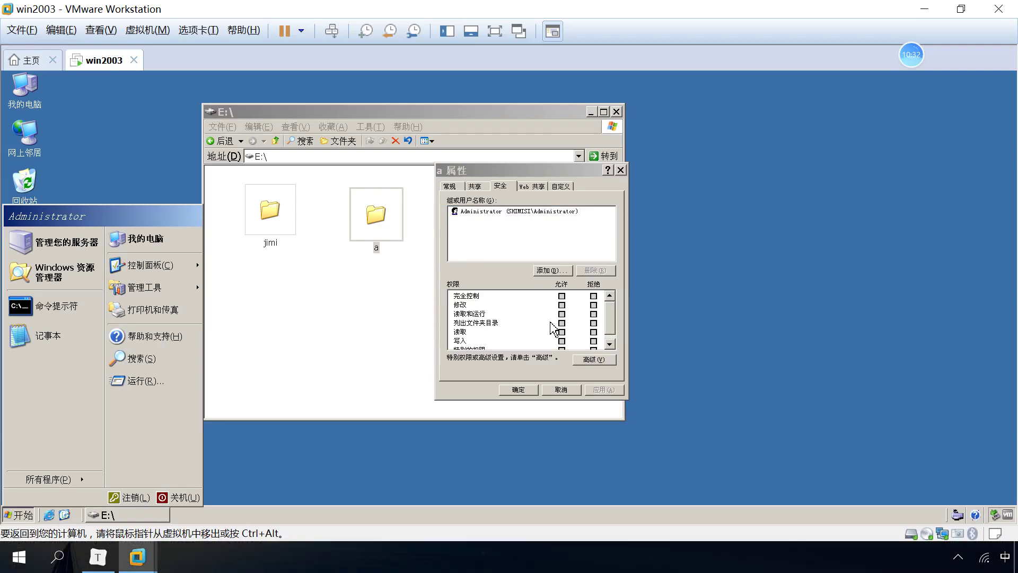
Step: Check folder a's current owner in its advanced security settings and close its properties
click(757, 469)
click(603, 362)
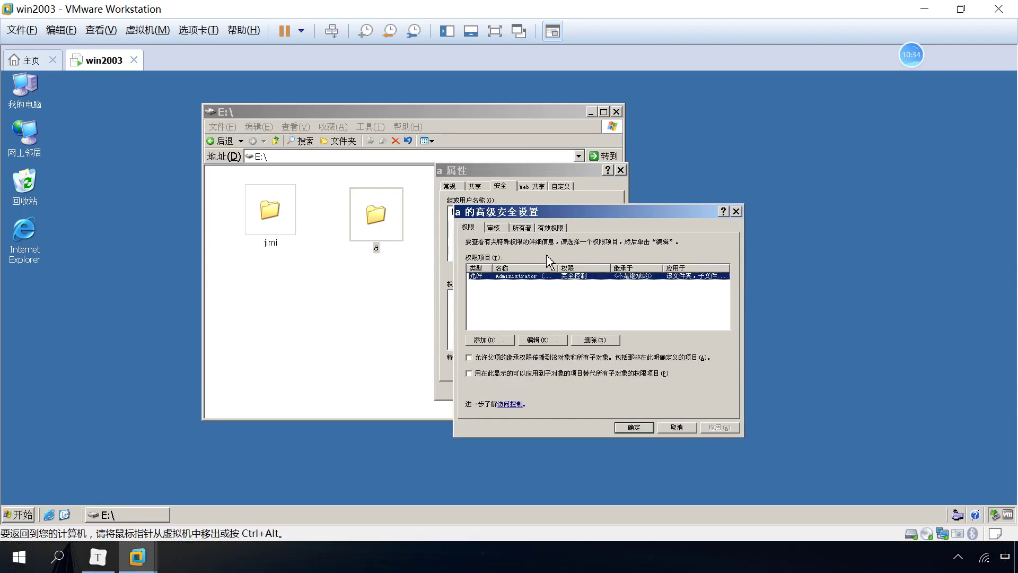
click(522, 228)
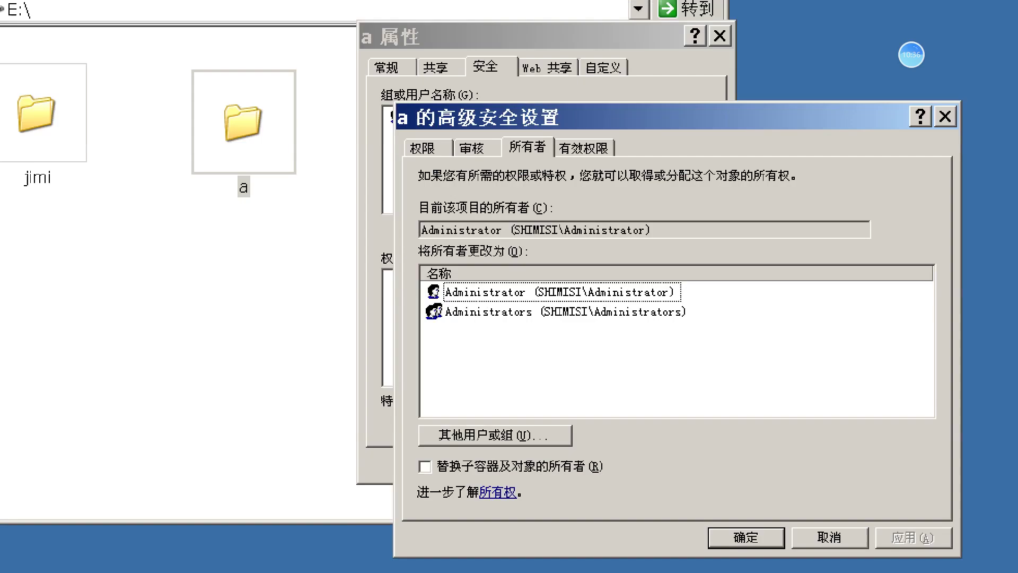
drag(434, 186, 744, 247)
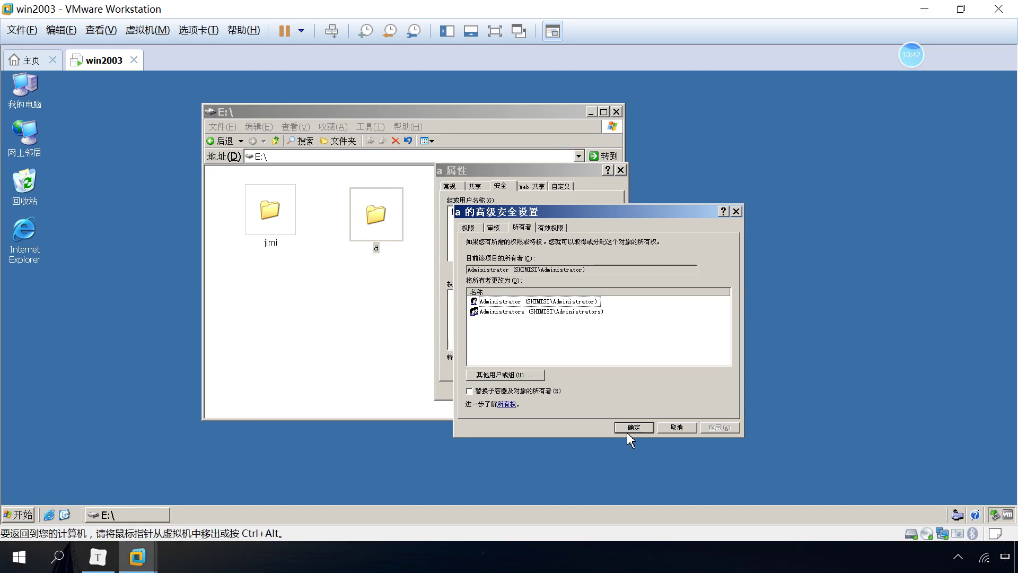
click(760, 549)
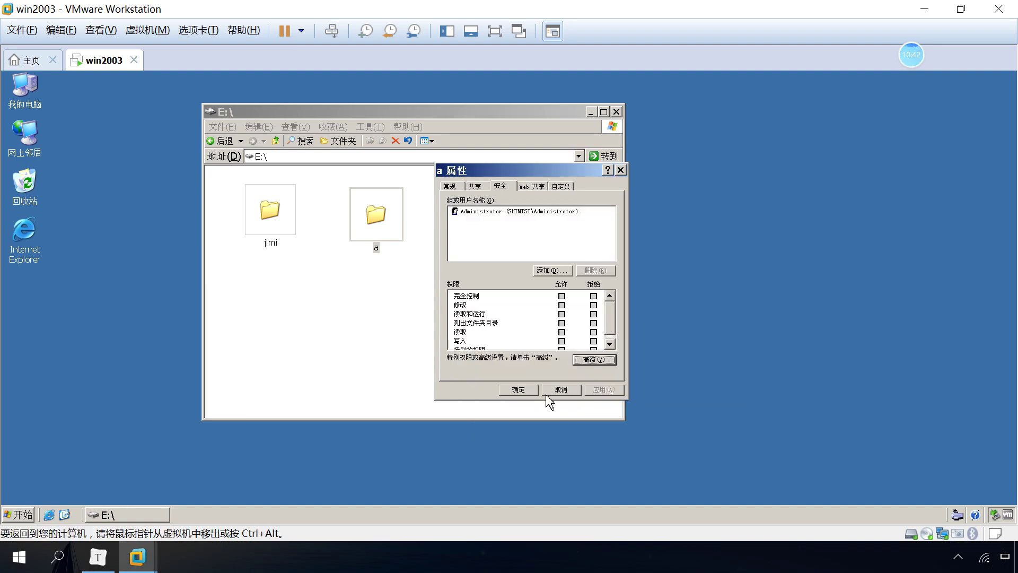
click(518, 390)
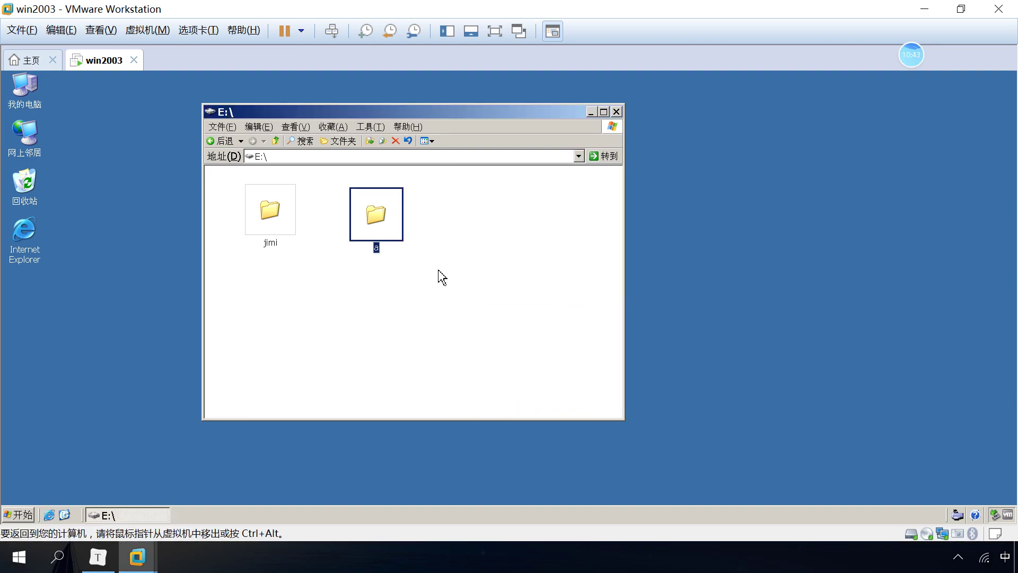
Step: Delete folder a from drive E, sending it and its contents to the recycle bin
right_click(382, 215)
click(426, 346)
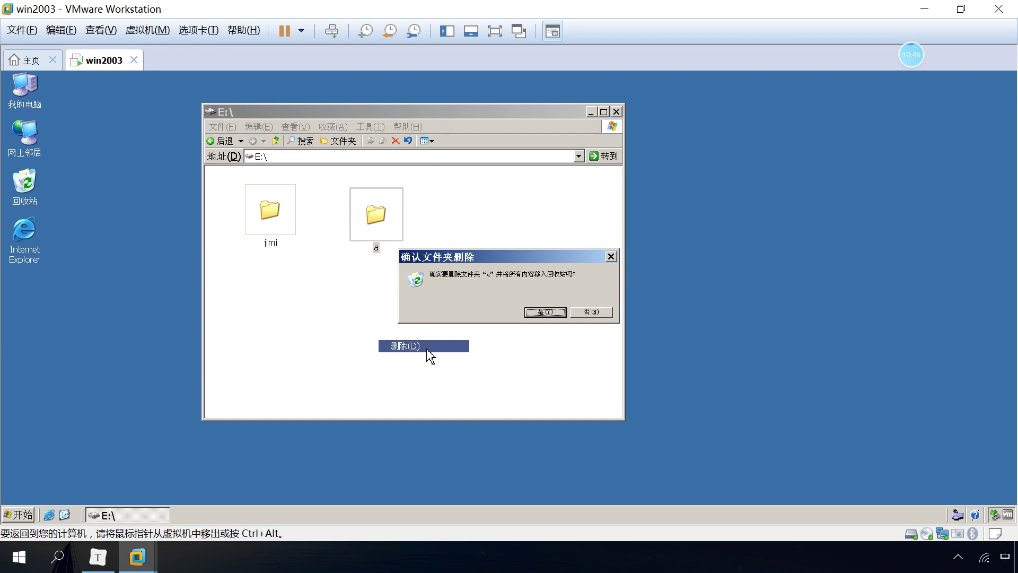
click(539, 313)
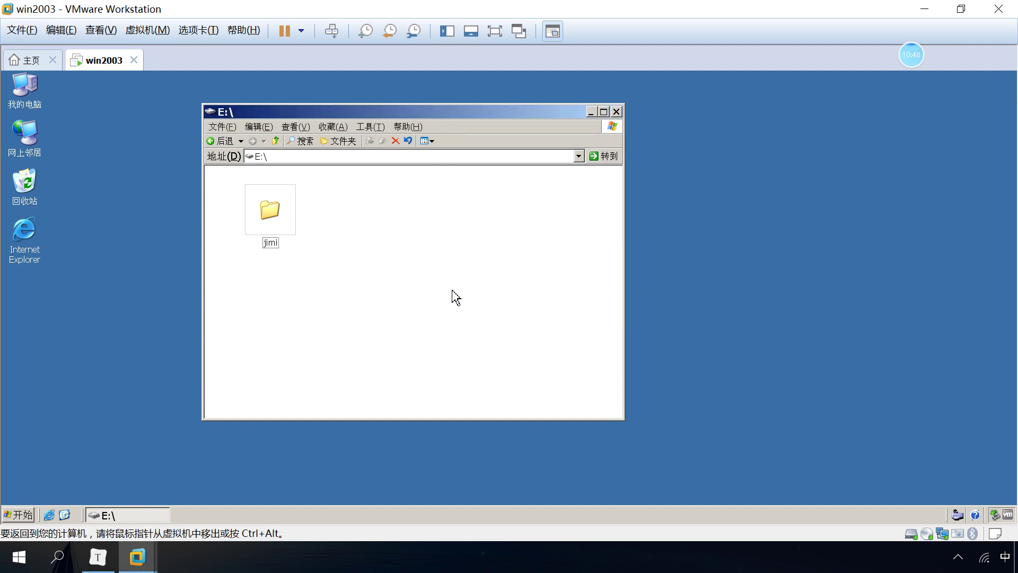
Step: Switch to the Typora notes and review section 4.5 on taking ownership, including its administrator rule and case example
click(98, 557)
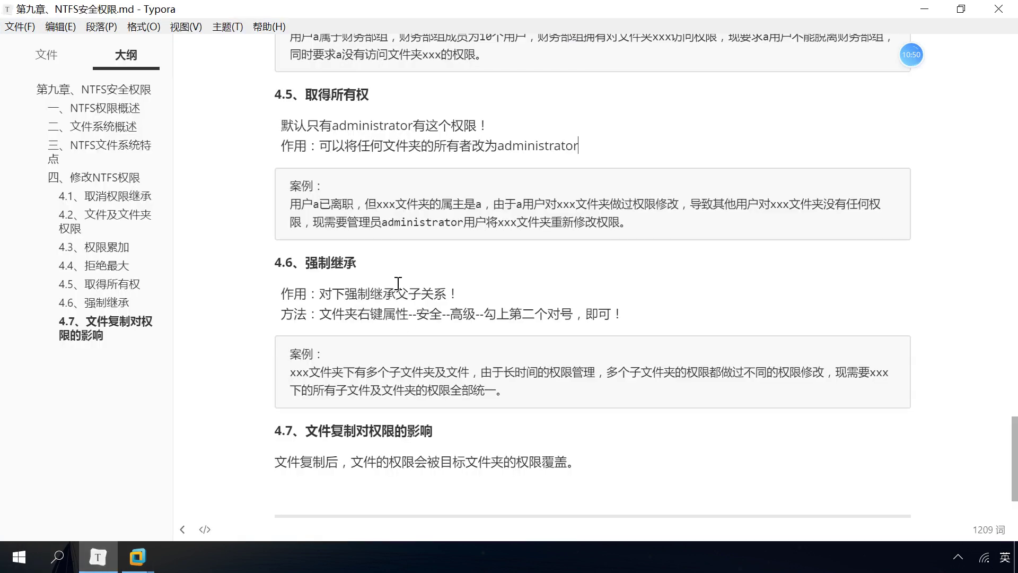
drag(306, 95, 371, 97)
click(370, 99)
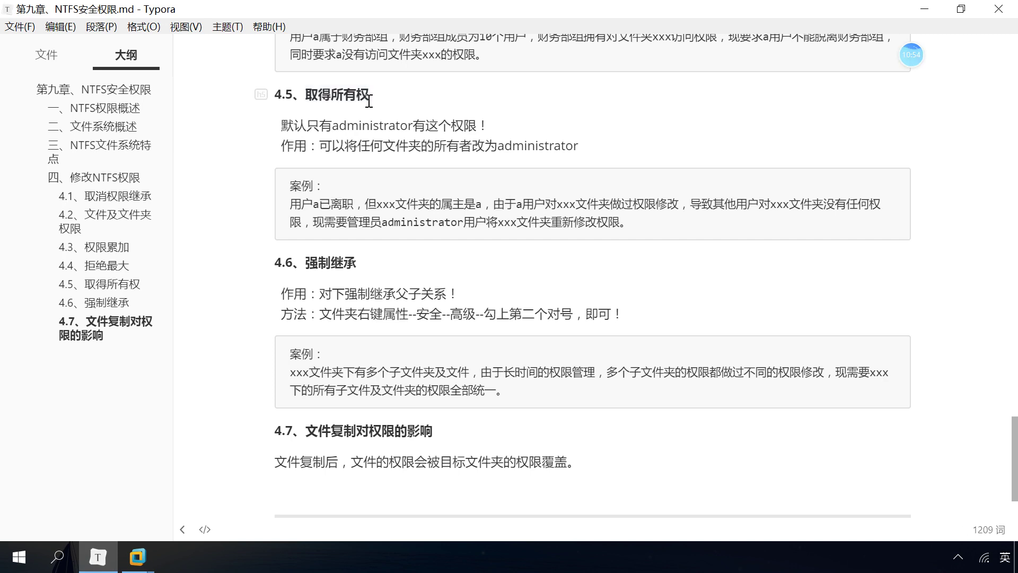
drag(333, 125, 414, 122)
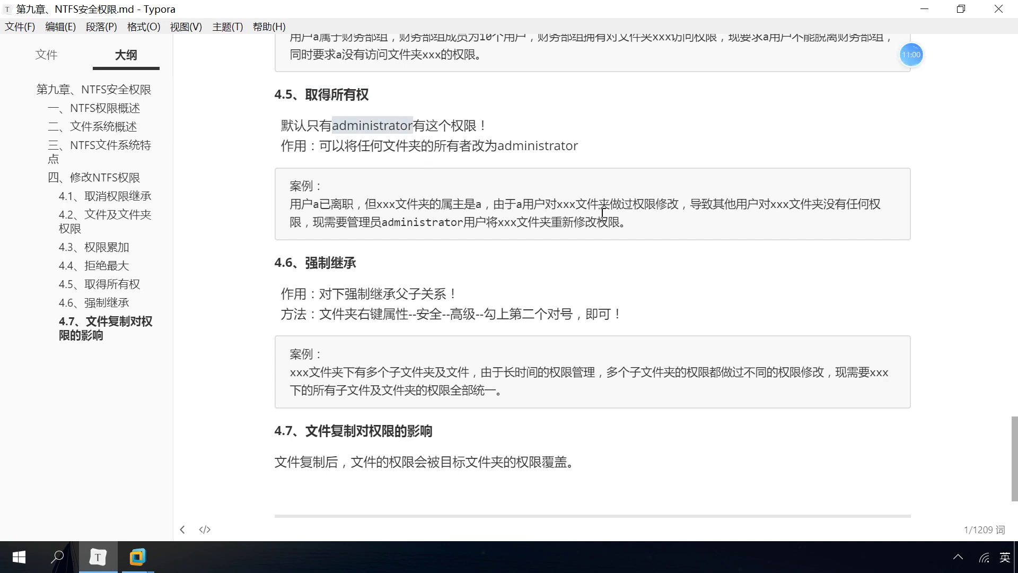
click(619, 197)
key(ctrl+a)
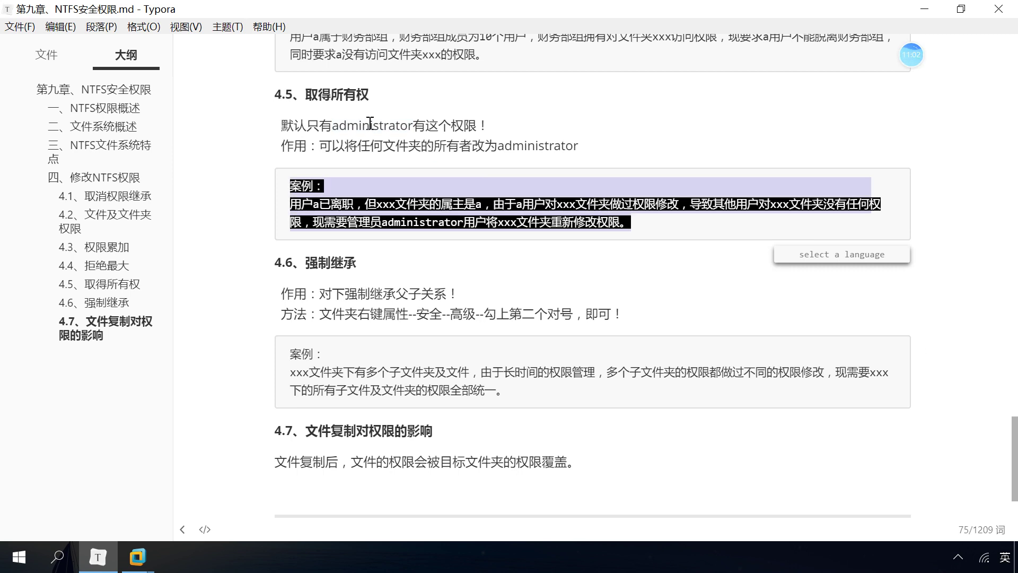
click(370, 123)
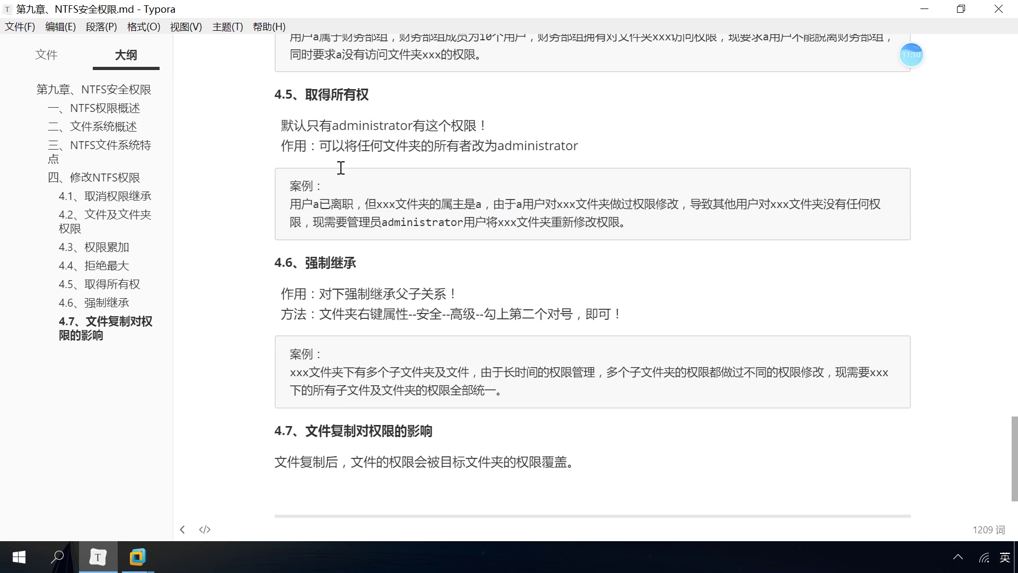
Step: Look at section 4.6 on forced inheritance in the notes
scroll(370, 123, down, 3)
scroll(318, 181, up, 2)
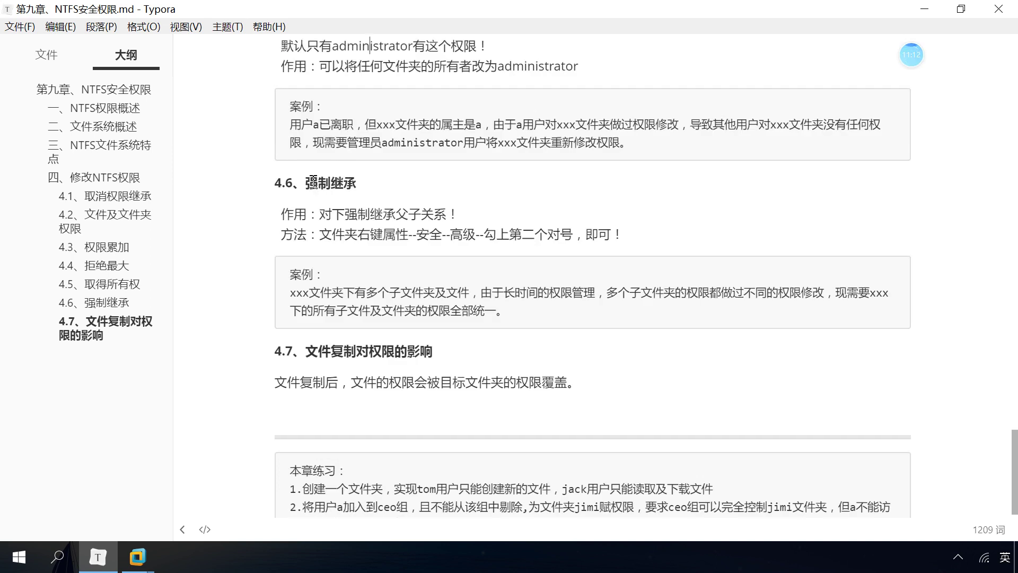
drag(306, 183, 356, 183)
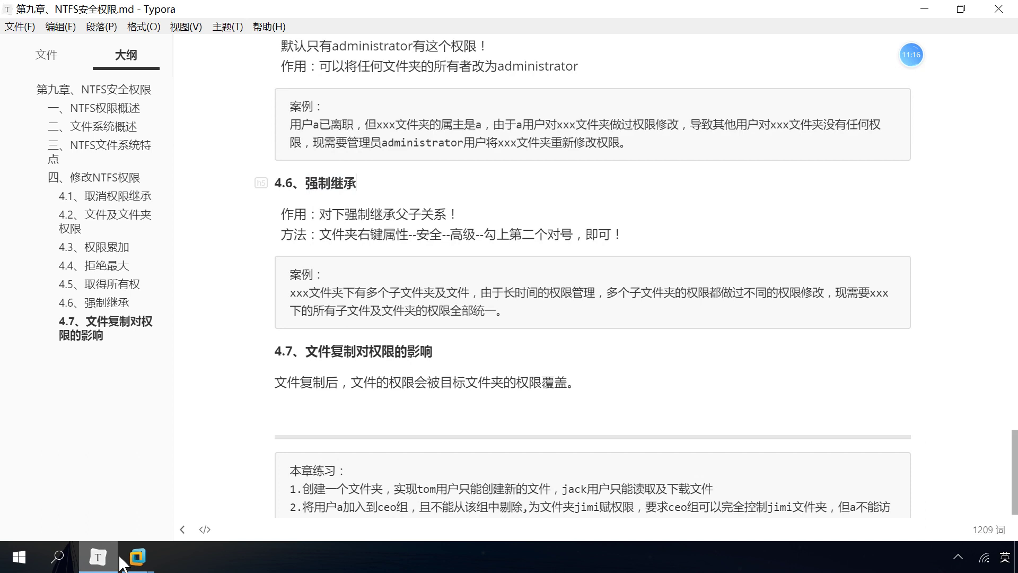
Step: Switch back to the win2003 virtual machine in VMware Workstation, delete everything inside folder jimi and return to E:\
click(137, 557)
click(287, 466)
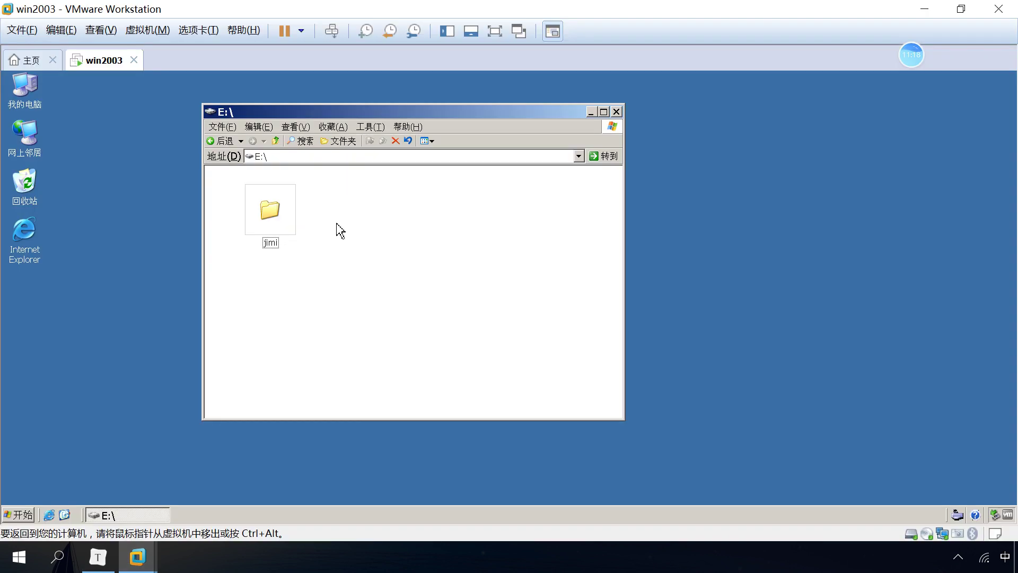
drag(445, 112, 612, 112)
double_click(450, 225)
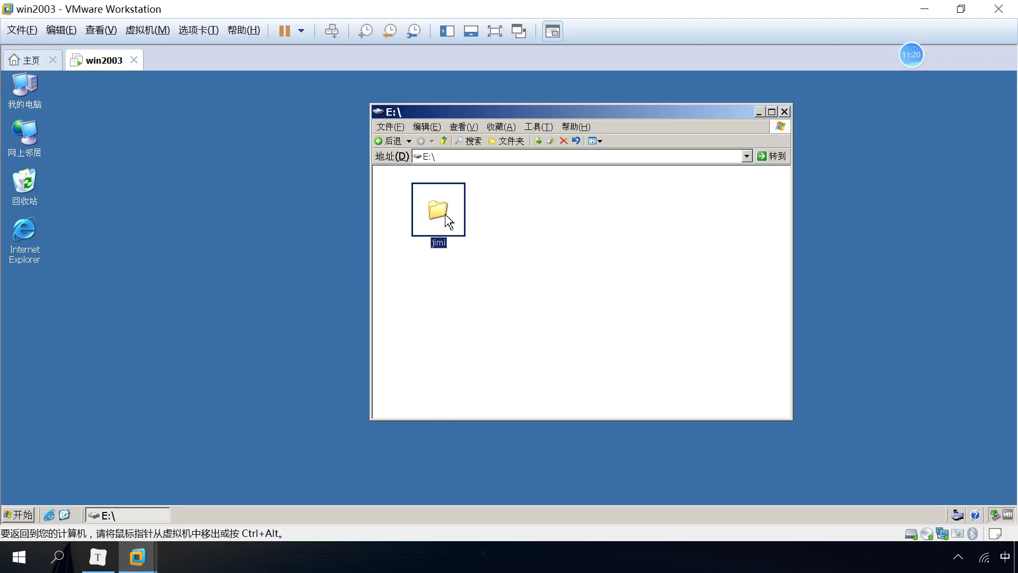
drag(787, 332, 374, 172)
key(Delete)
key(Return)
click(443, 141)
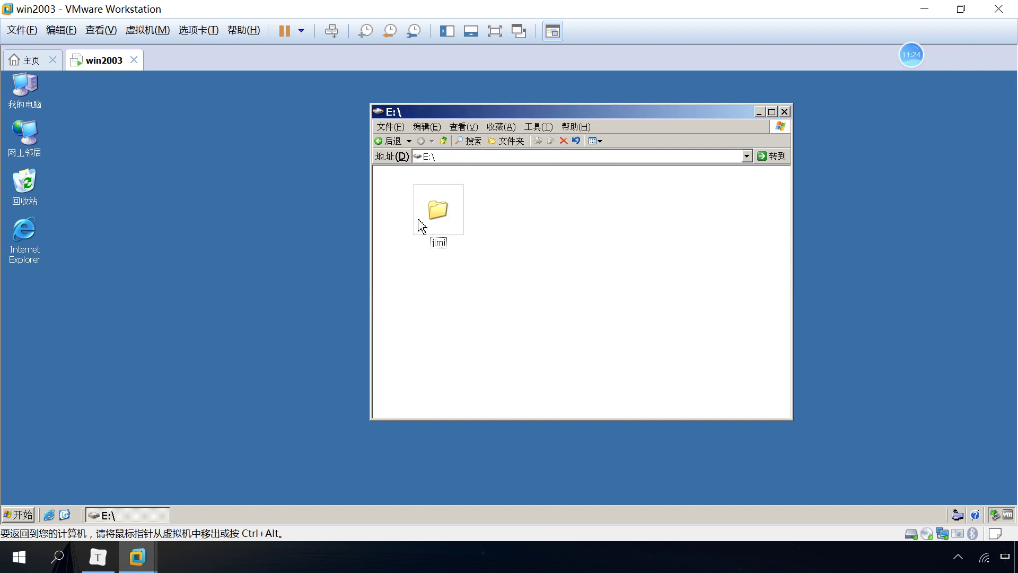
Step: Create a new folder named 1 inside E:\jimi
click(438, 210)
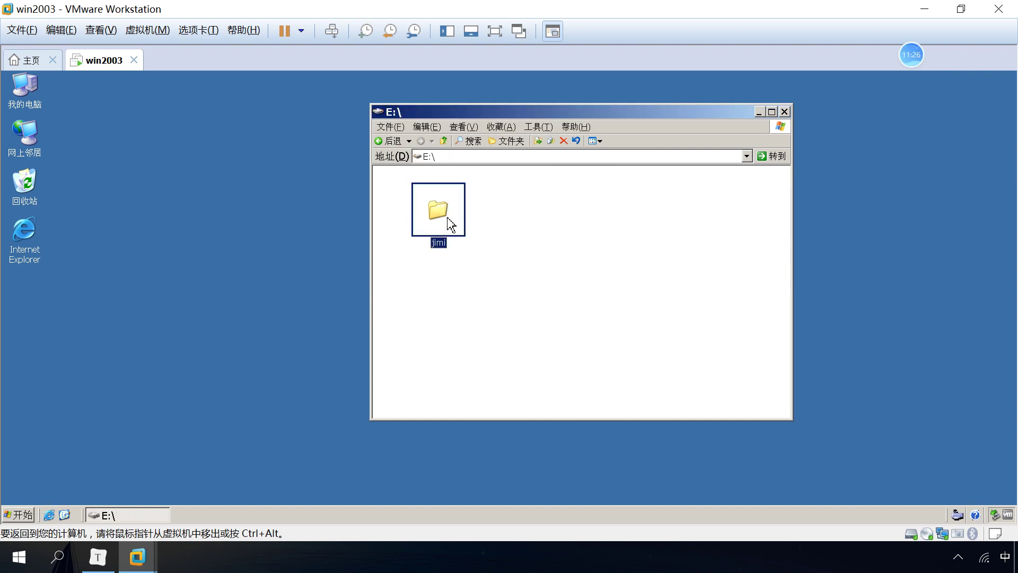
double_click(447, 217)
right_click(430, 208)
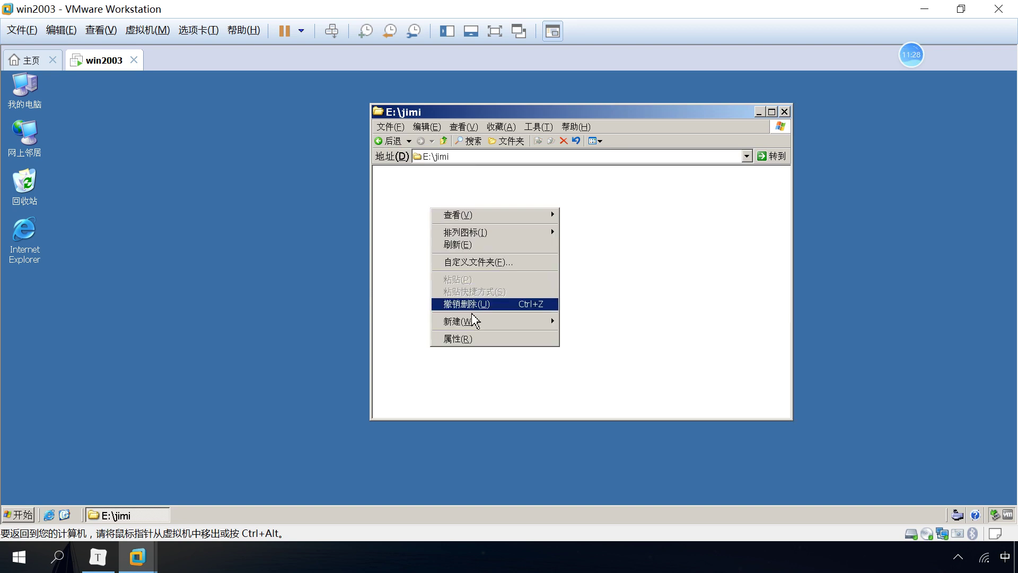
mouse_move(476, 320)
click(618, 325)
text(1)
click(504, 302)
Step: Turn off permission inheritance from the parent for folder 1, copying the inherited entries as its own
right_click(458, 239)
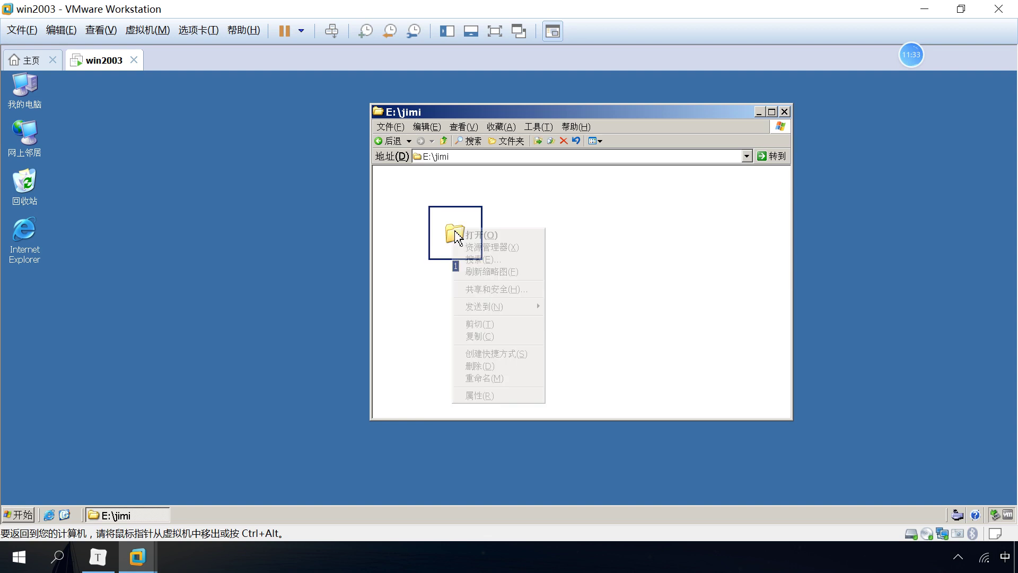
click(498, 397)
click(525, 249)
drag(562, 230, 578, 190)
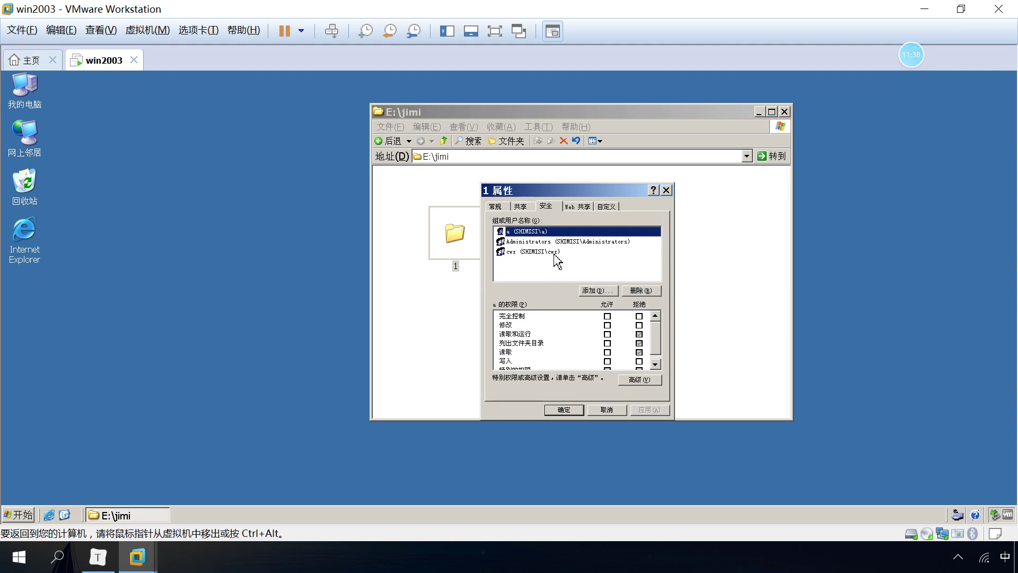
click(519, 242)
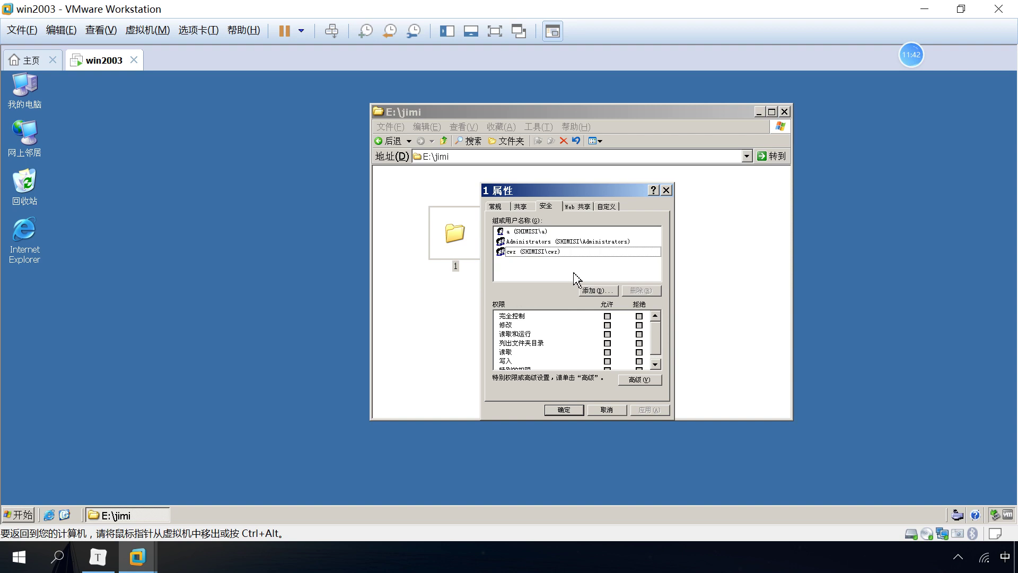
click(639, 381)
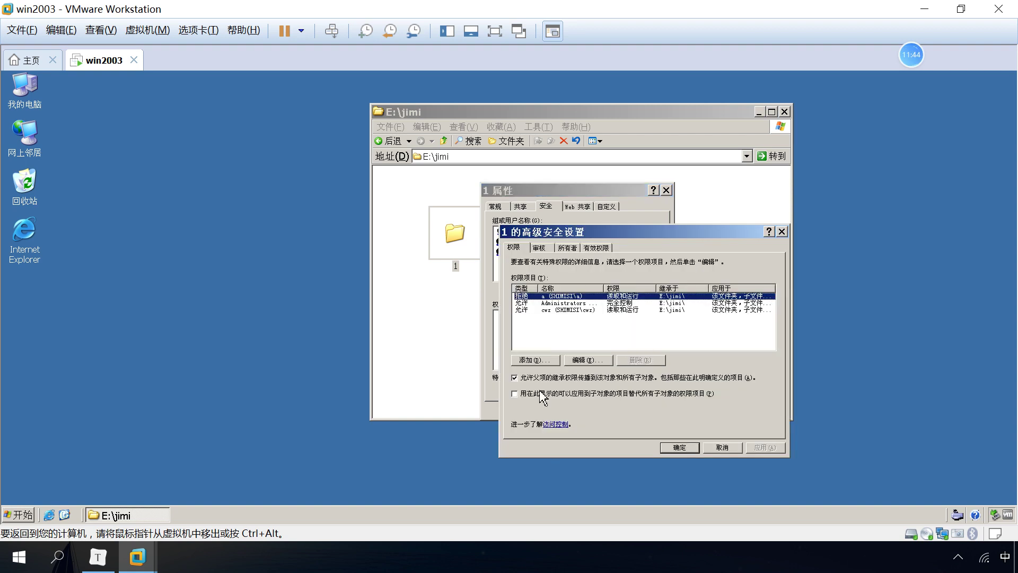
click(568, 375)
click(573, 330)
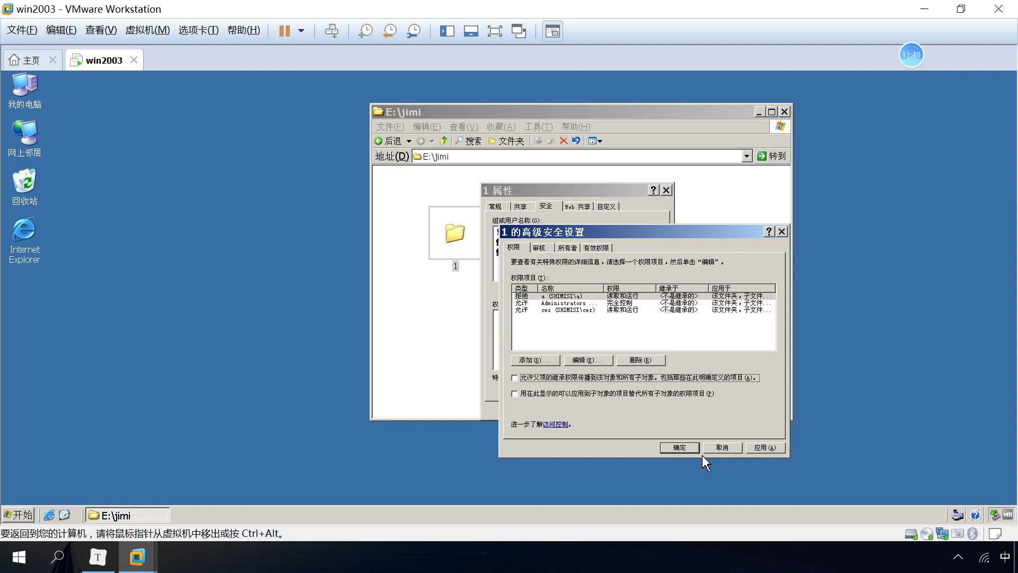
click(682, 447)
Step: Remove user a and group cwz from folder 1's permissions and apply the change
click(642, 290)
click(557, 241)
click(641, 290)
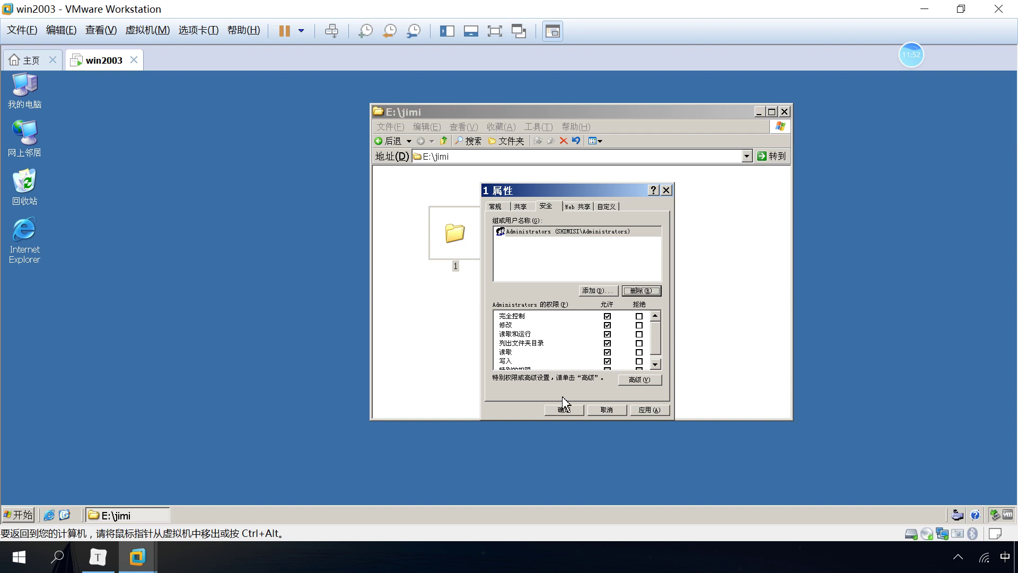
click(563, 409)
Step: Create a second folder named 2 inside E:\jimi
right_click(543, 231)
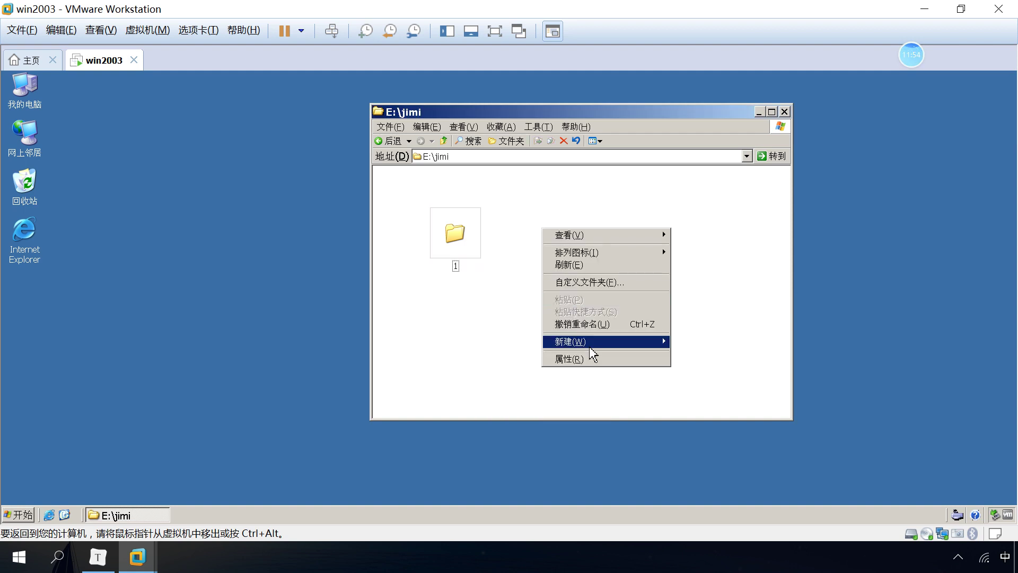
mouse_move(610, 342)
click(699, 341)
text(2)
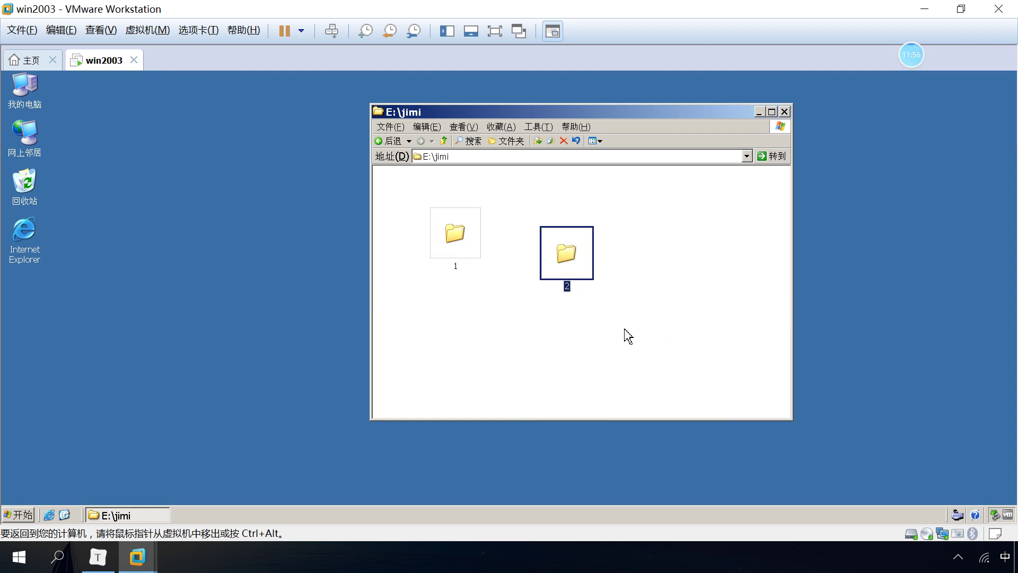
Step: Turn off permission inheritance from the parent for folder 2, copying the inherited entries as its own
right_click(582, 262)
click(625, 419)
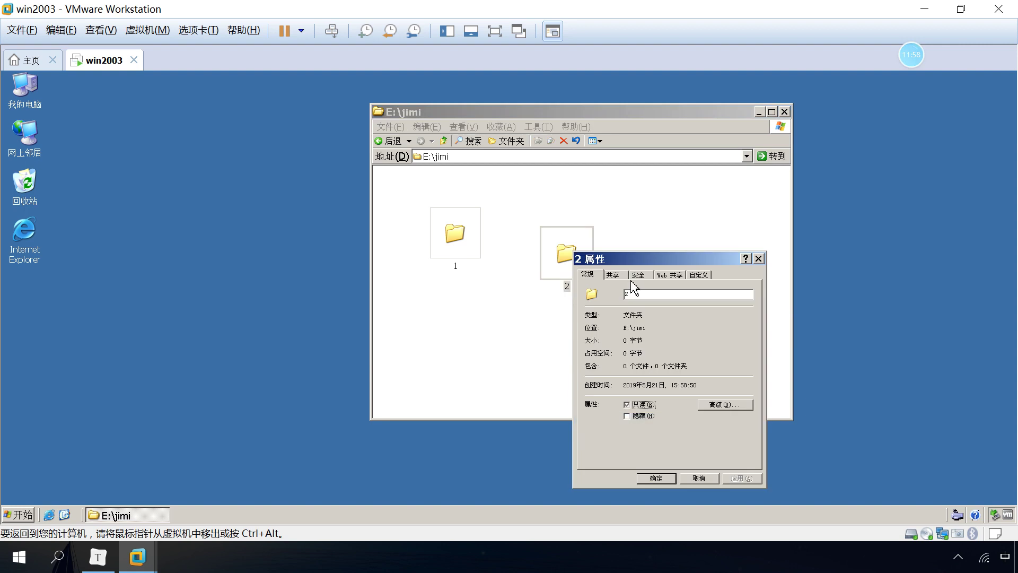
click(644, 276)
drag(654, 265, 688, 205)
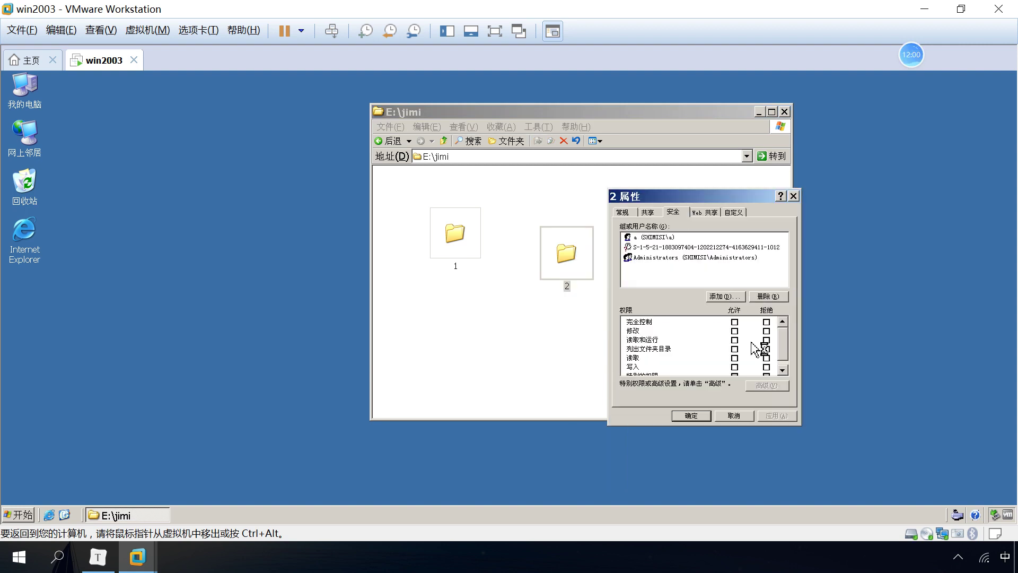
click(767, 385)
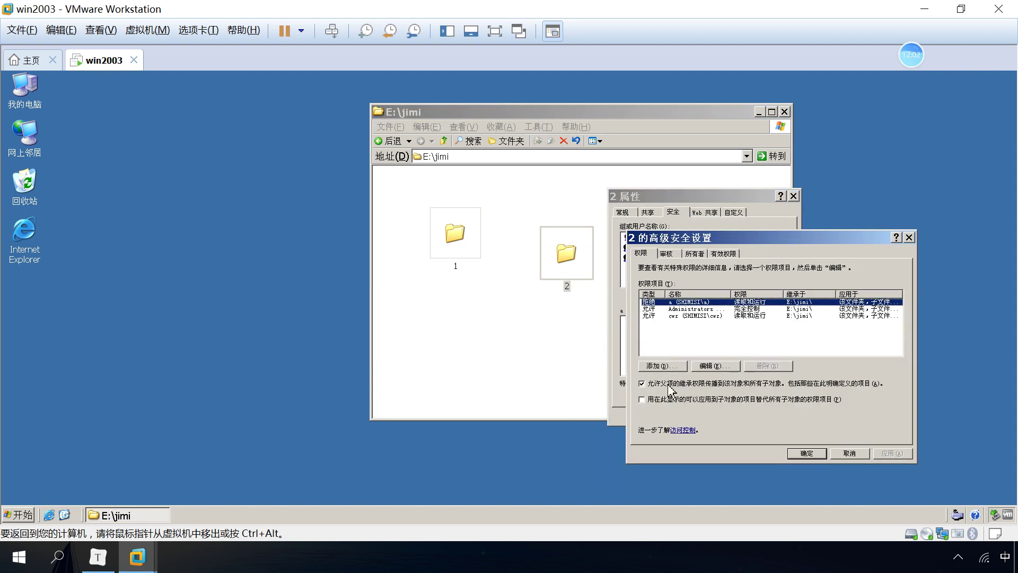
click(669, 384)
click(692, 333)
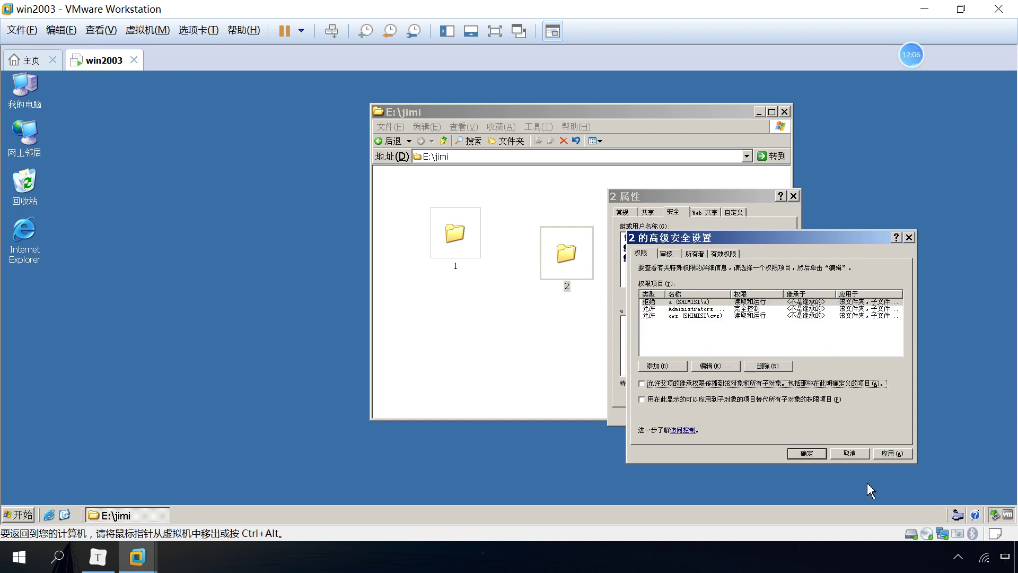
click(806, 454)
Step: Remove group cwz from folder 2's permissions
click(654, 258)
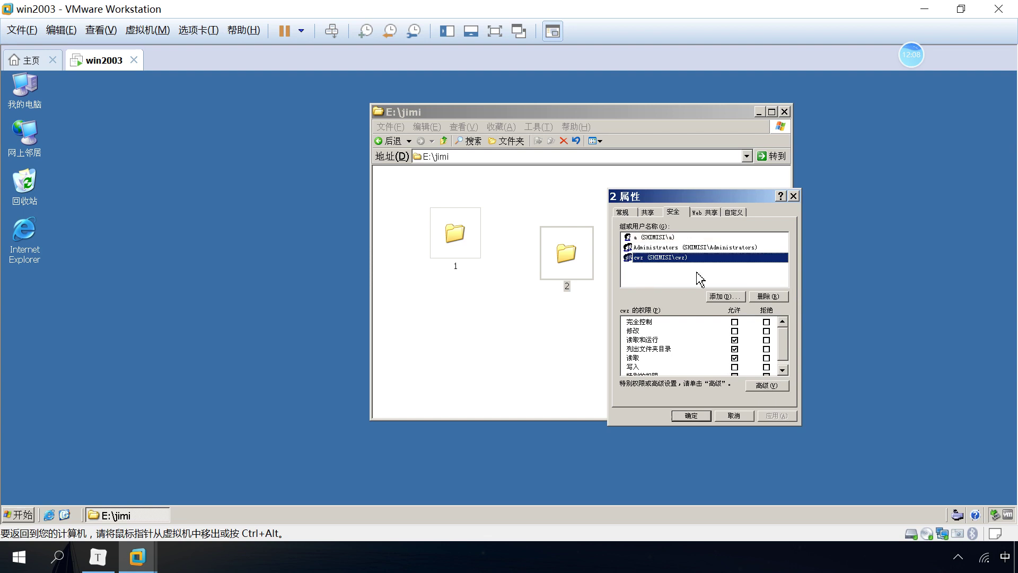
click(768, 296)
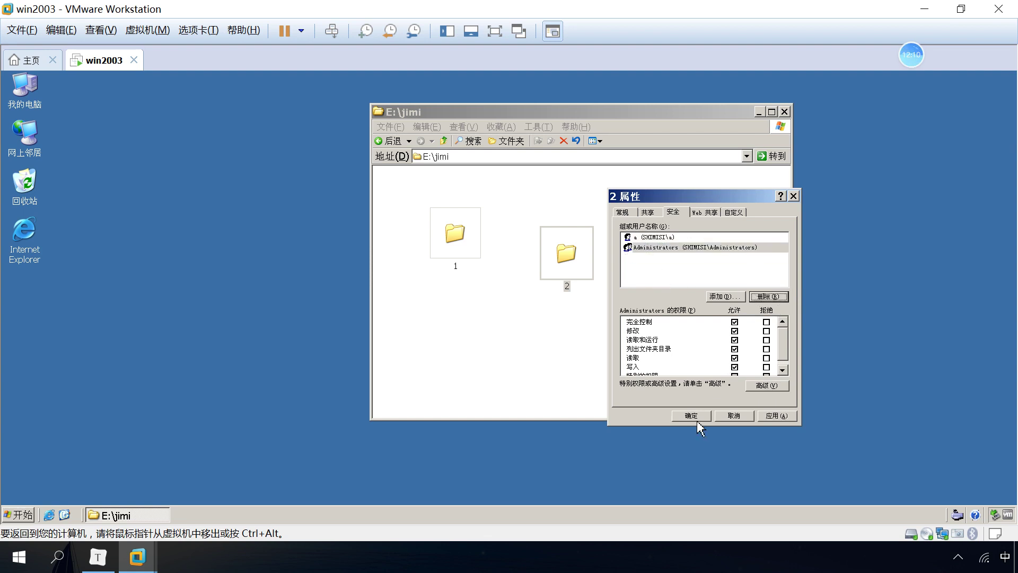